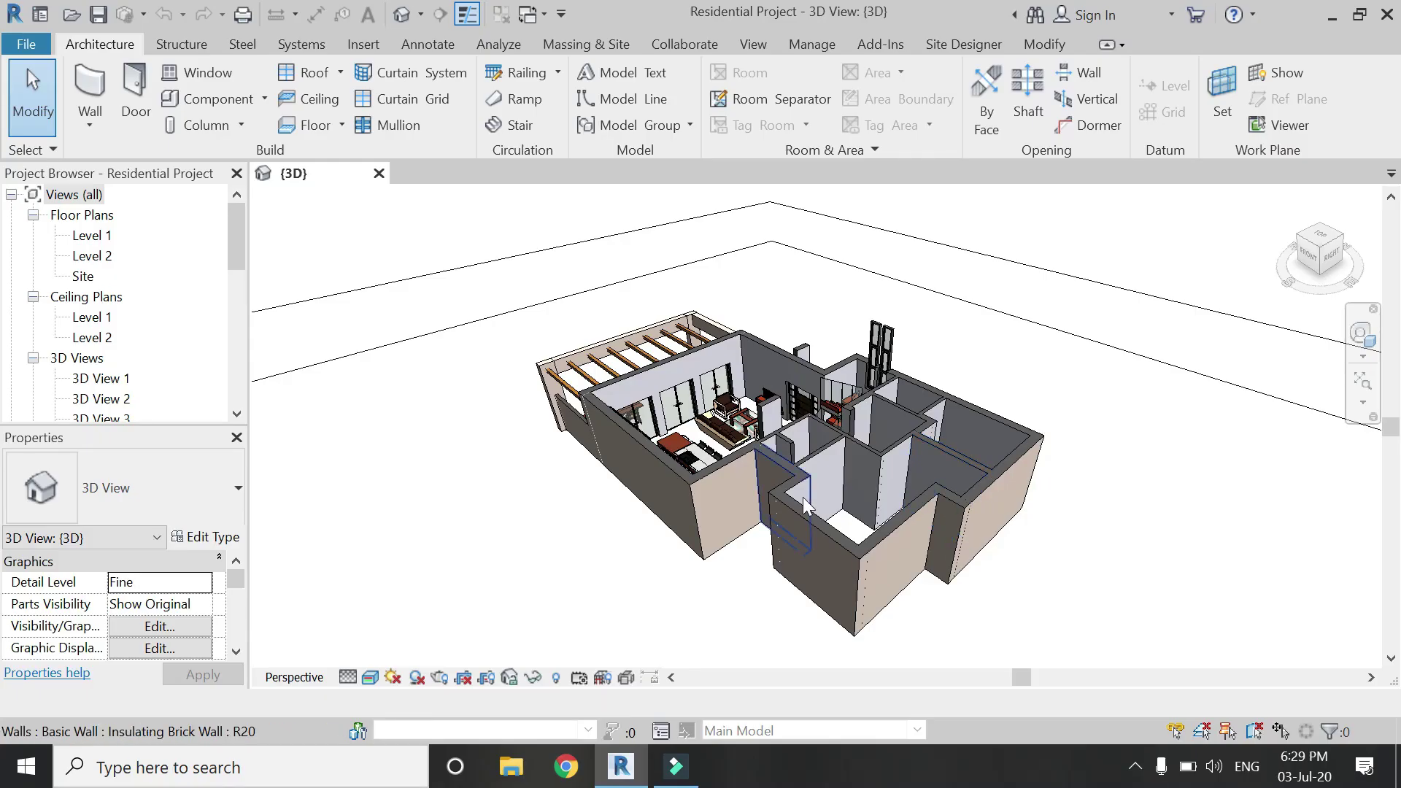
- Zoom the 3D house view in and out with the mouse wheel
{"action": "scroll", "coordinate": [804, 491], "scroll_direction": "up", "scroll_amount": 2}
{"action": "scroll", "coordinate": [799, 467], "scroll_direction": "up", "scroll_amount": 2}
{"action": "scroll", "coordinate": [794, 451], "scroll_direction": "down", "scroll_amount": 3}
{"action": "scroll", "coordinate": [773, 431], "scroll_direction": "down", "scroll_amount": 2}
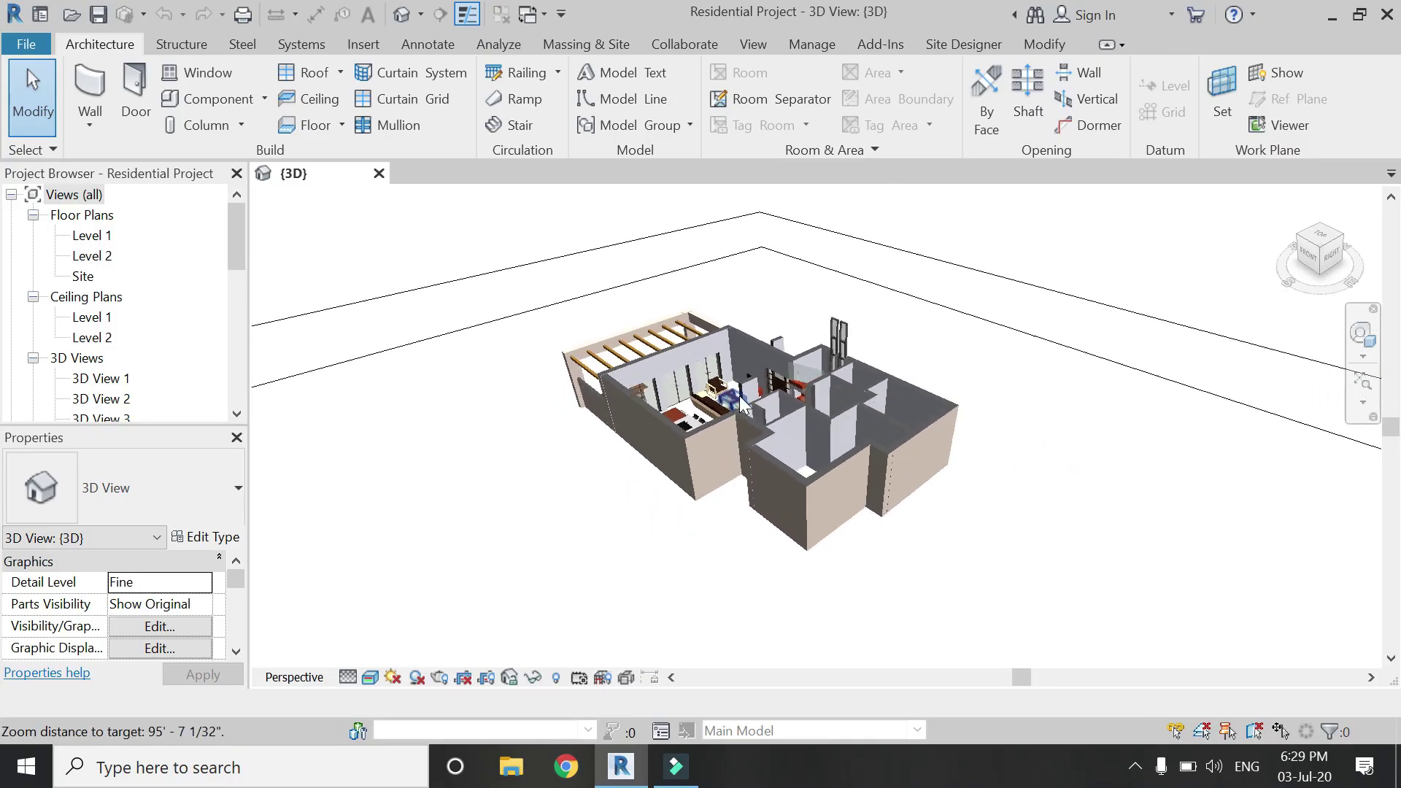
{"action": "scroll", "coordinate": [752, 409], "scroll_direction": "up", "scroll_amount": 4}
{"action": "scroll", "coordinate": [741, 401], "scroll_direction": "down", "scroll_amount": 1}
{"action": "scroll", "coordinate": [740, 402], "scroll_direction": "down", "scroll_amount": 2}
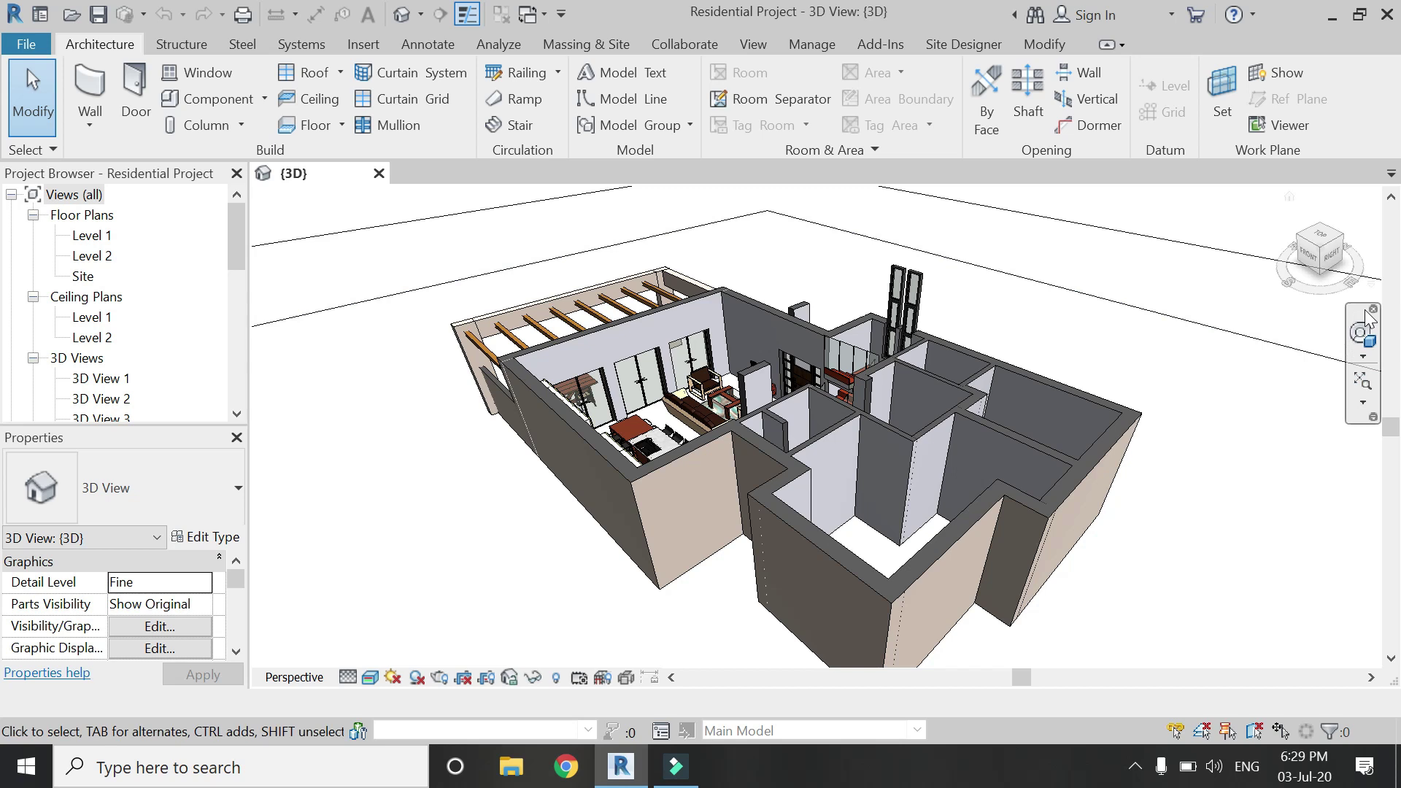
- Fit the house model to the view and select the Level 2 plane
{"action": "left_click", "coordinate": [1363, 402]}
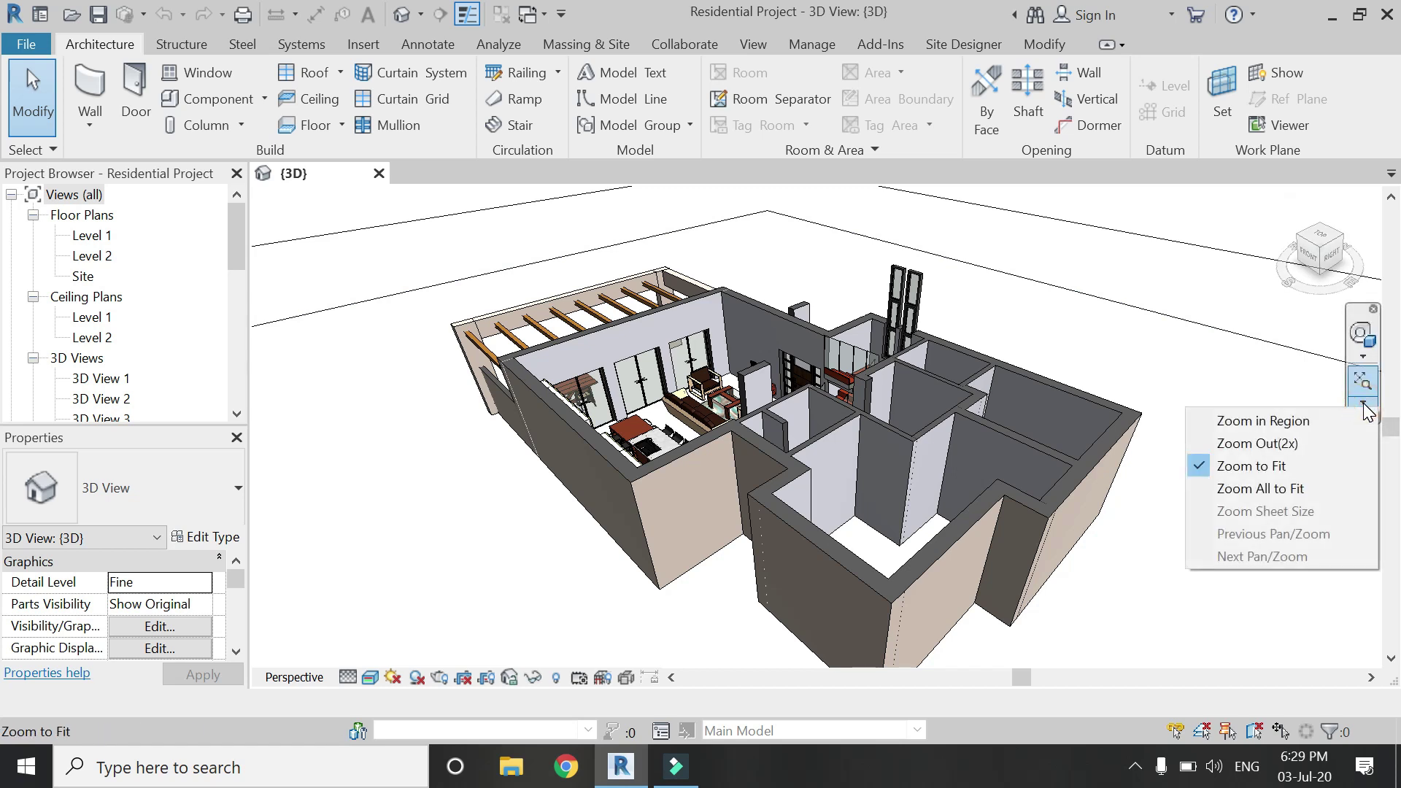
{"action": "left_click", "coordinate": [1273, 465]}
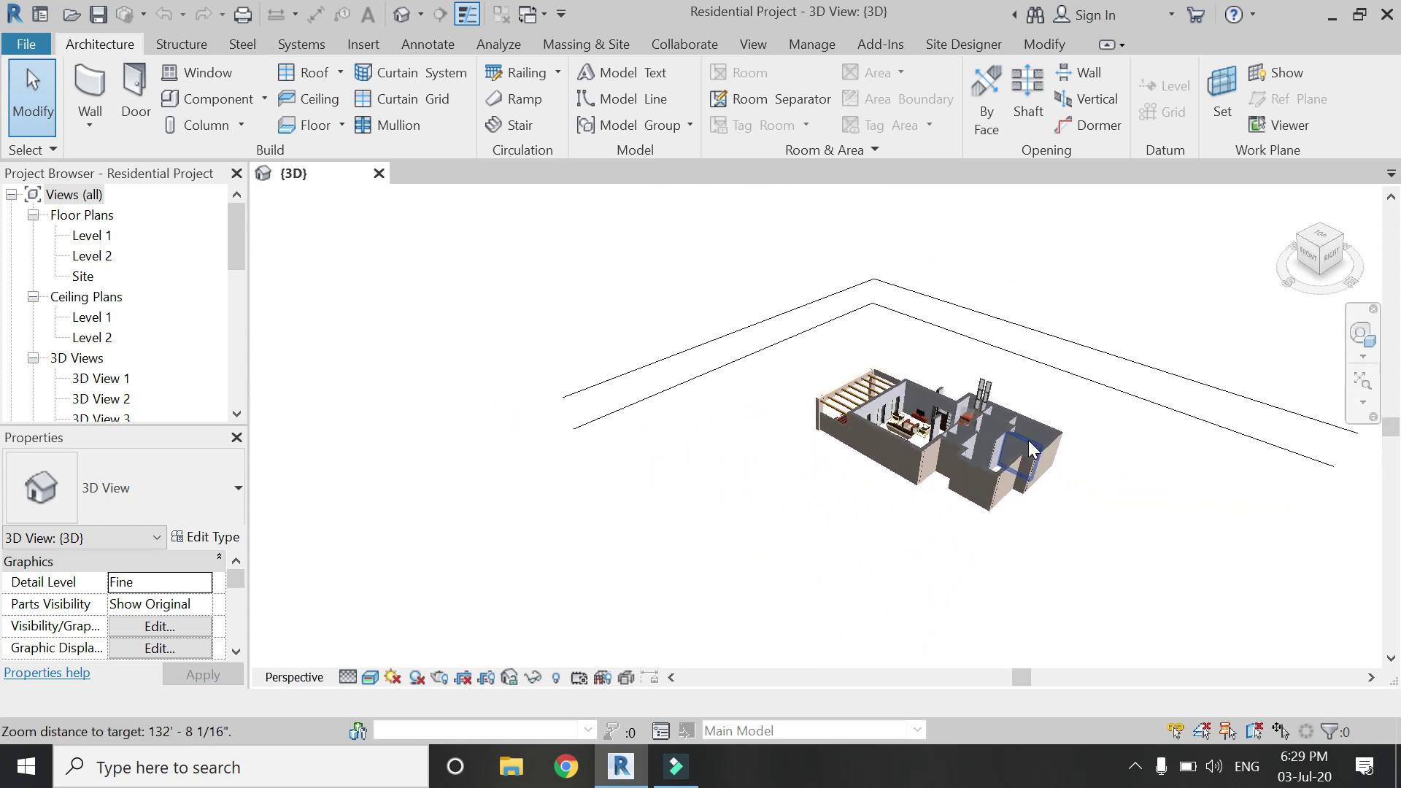
{"action": "left_click", "coordinate": [1358, 402]}
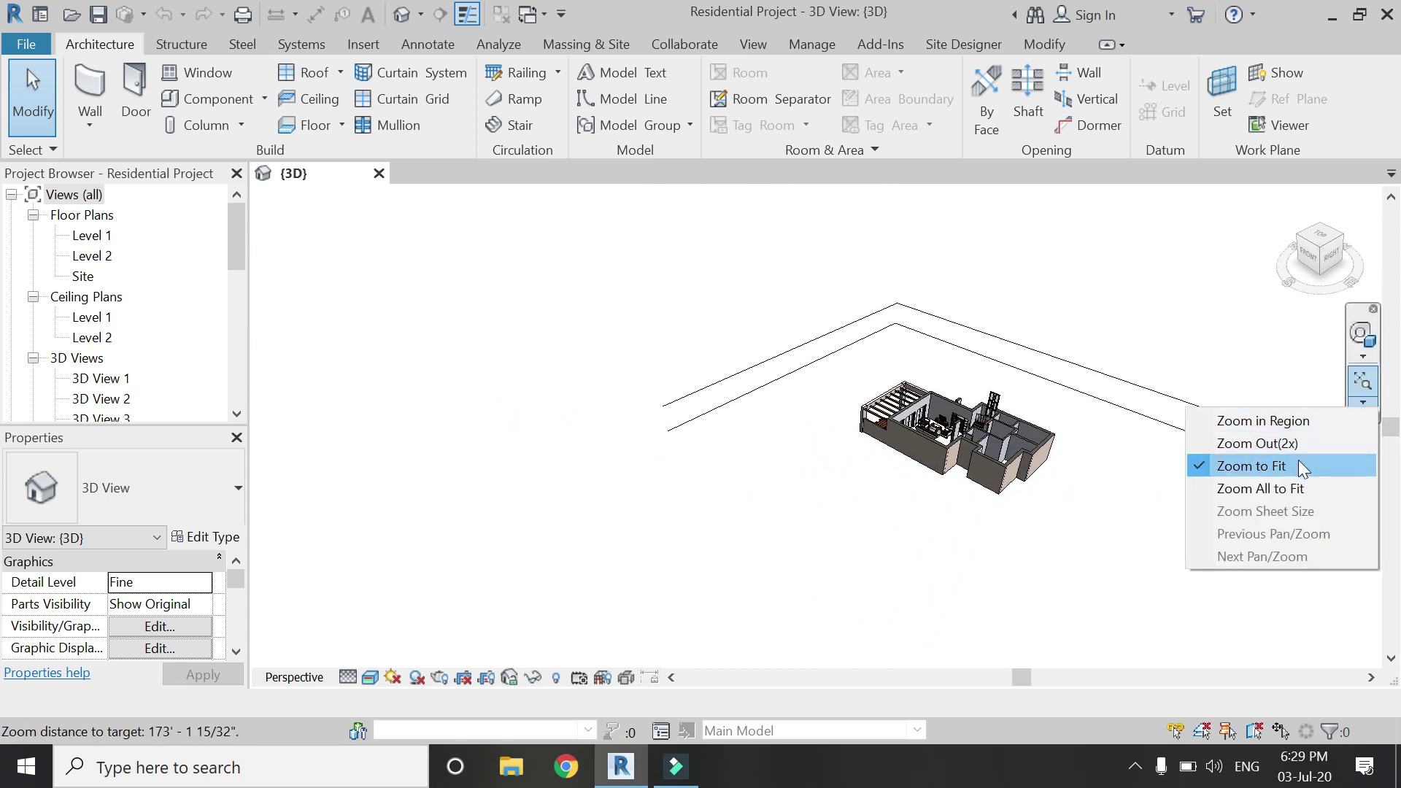
{"action": "left_click", "coordinate": [1299, 460]}
{"action": "left_click", "coordinate": [1353, 381]}
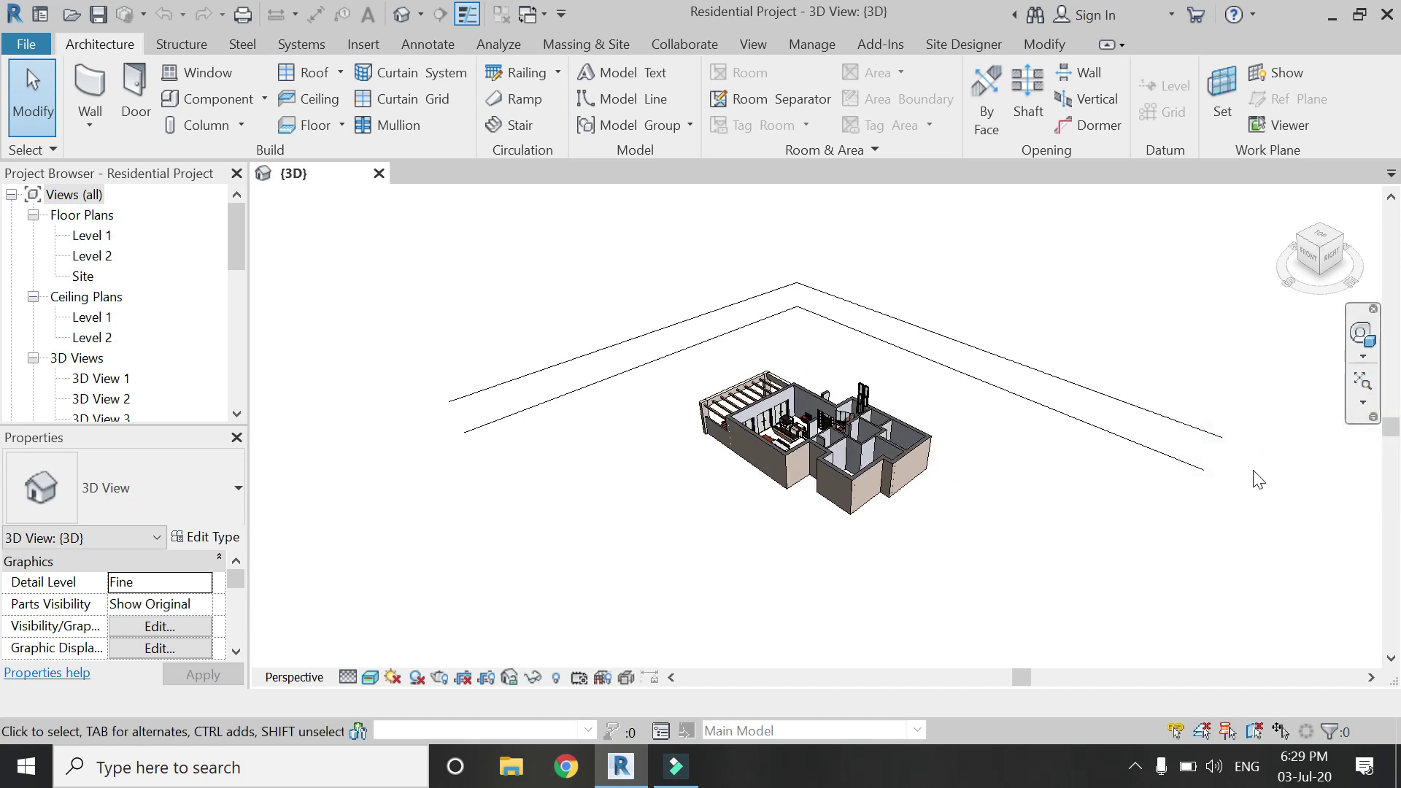
{"action": "left_click", "coordinate": [457, 402]}
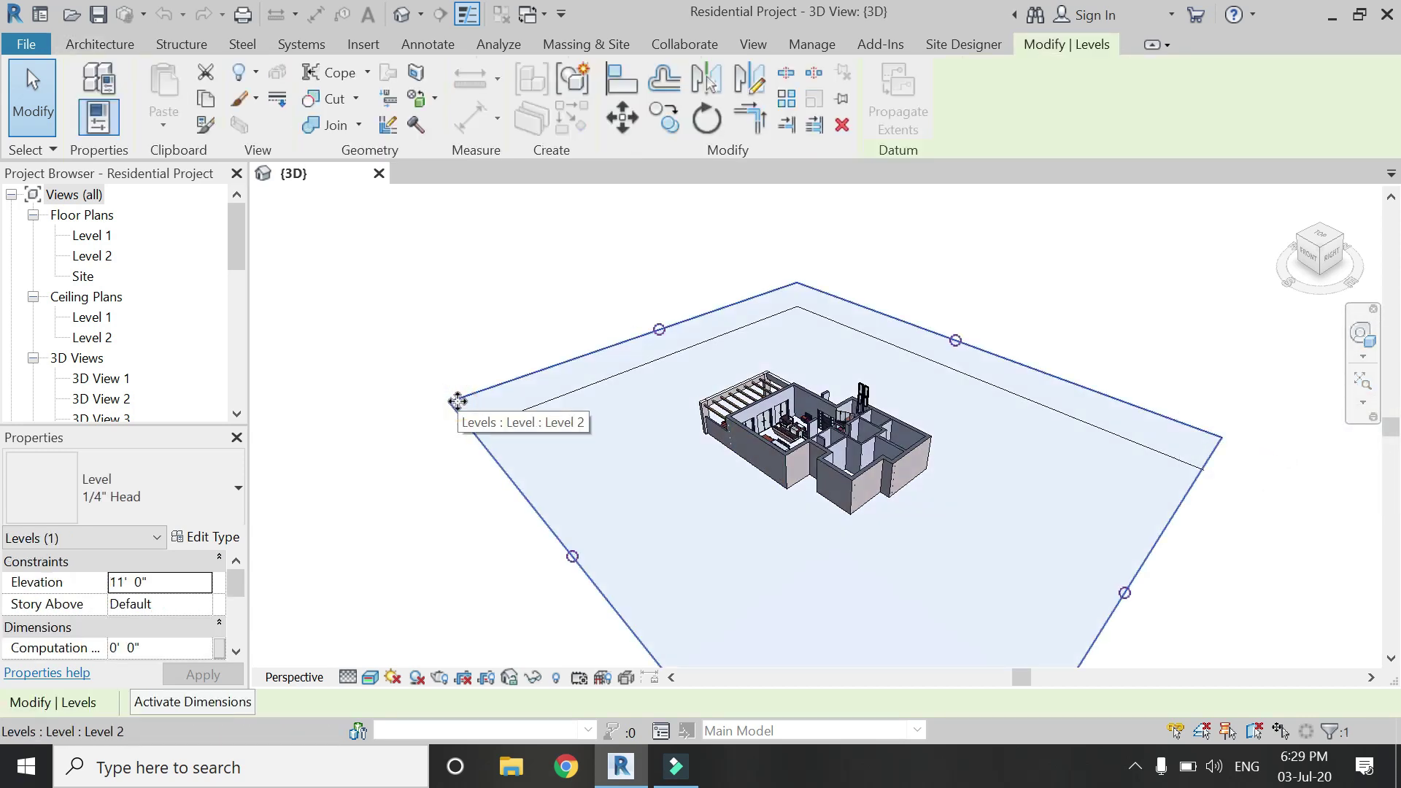
- Zoom All to Fit, clear the Level 2 selection, then Zoom Out (2x) twice
{"action": "left_click", "coordinate": [1360, 403]}
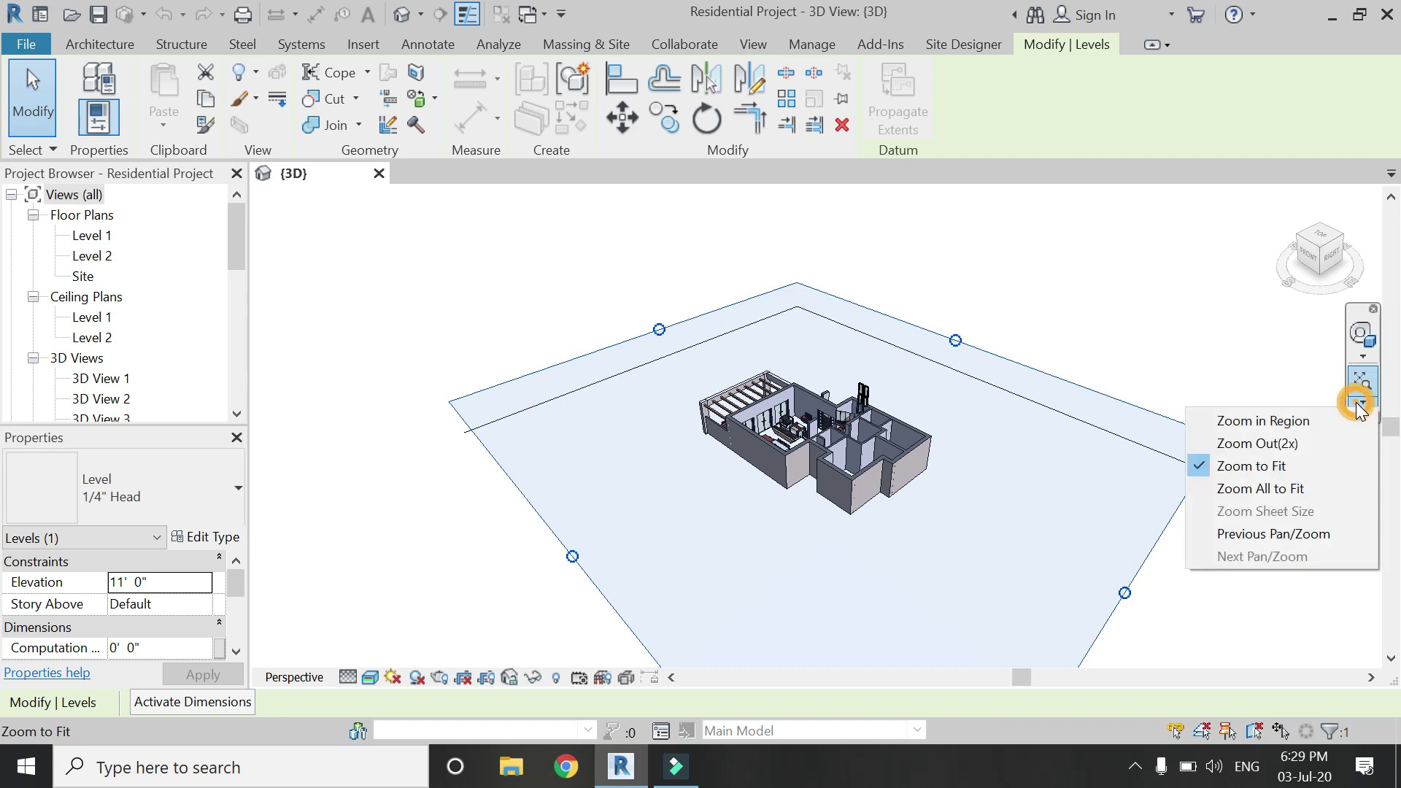
{"action": "left_click", "coordinate": [1300, 487]}
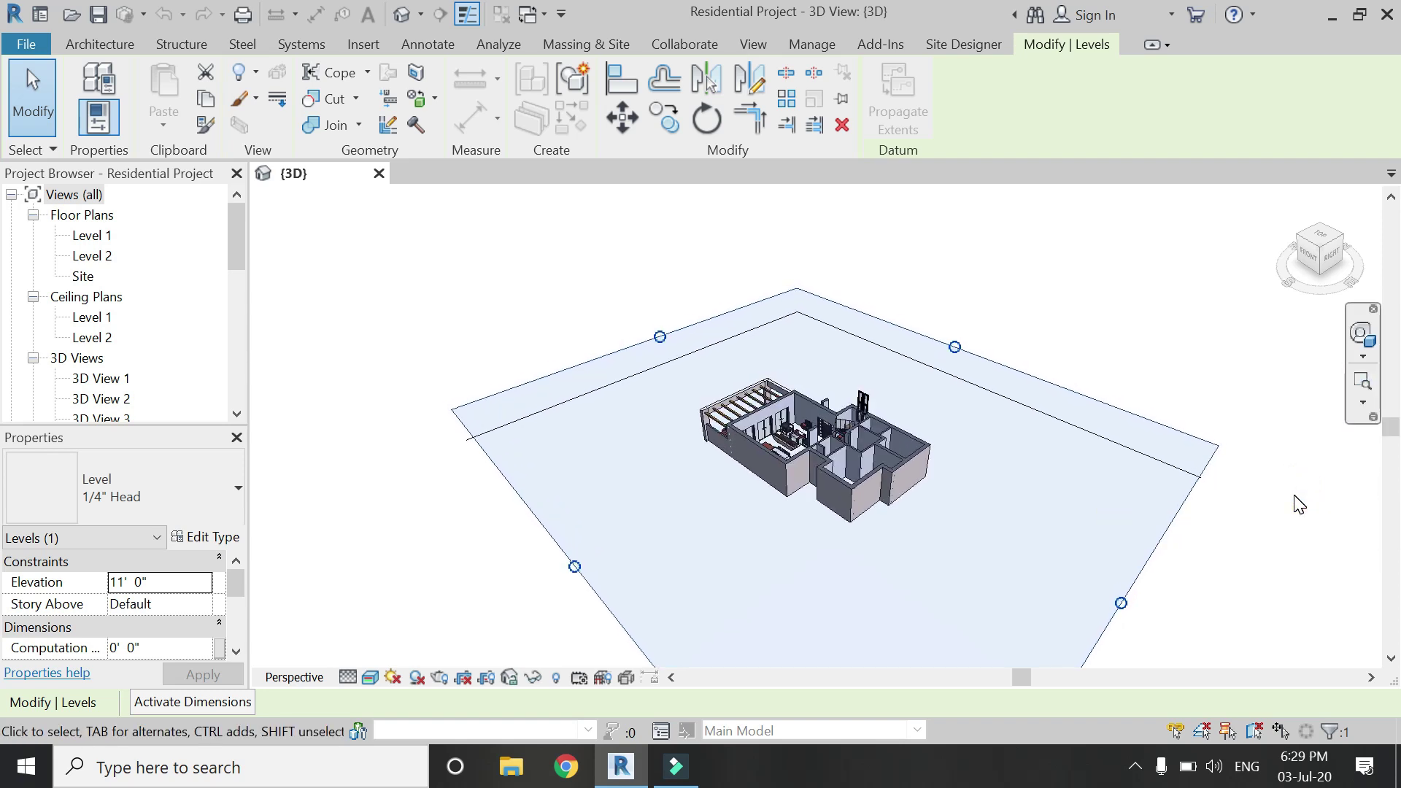
{"action": "left_click", "coordinate": [1294, 496]}
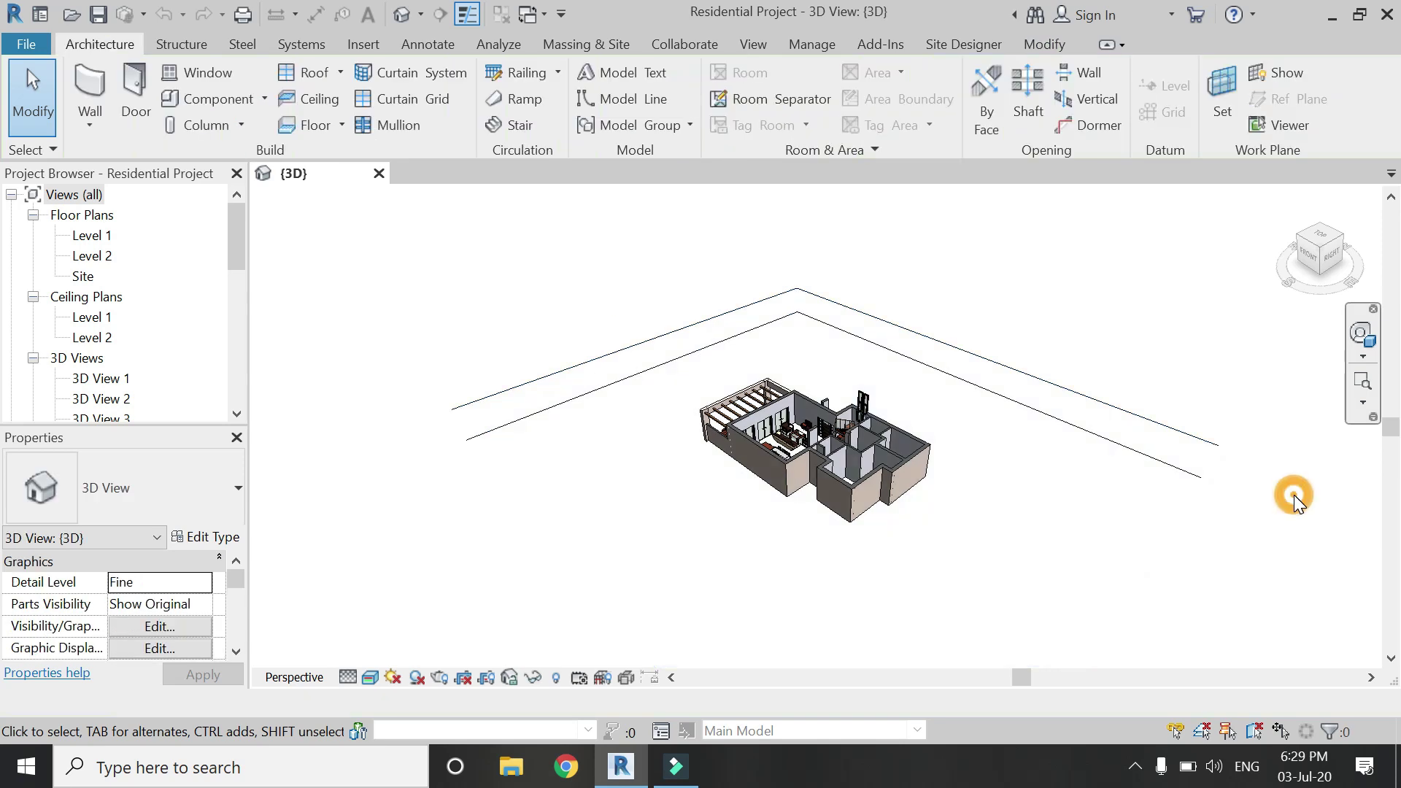
{"action": "left_click", "coordinate": [1362, 403]}
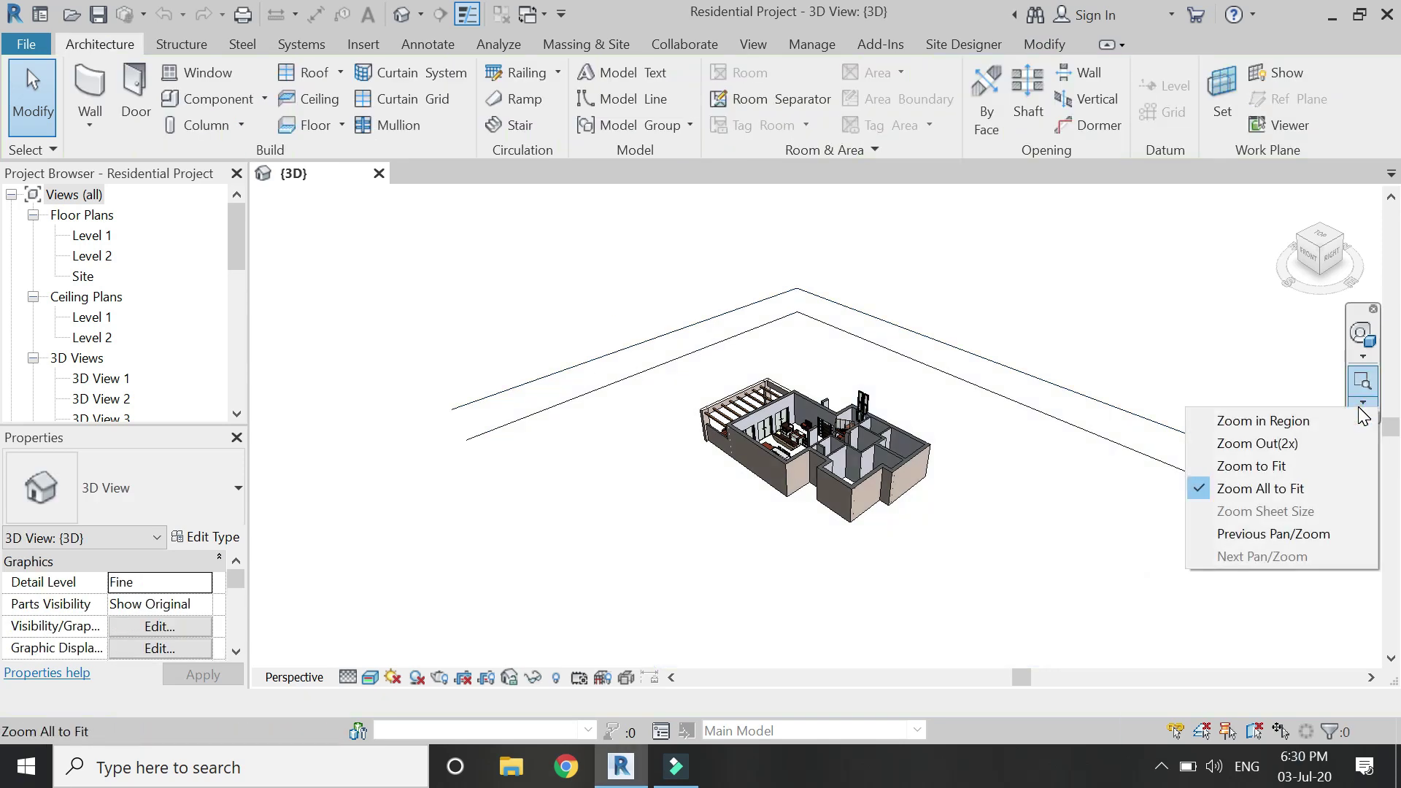
{"action": "left_click", "coordinate": [1343, 443]}
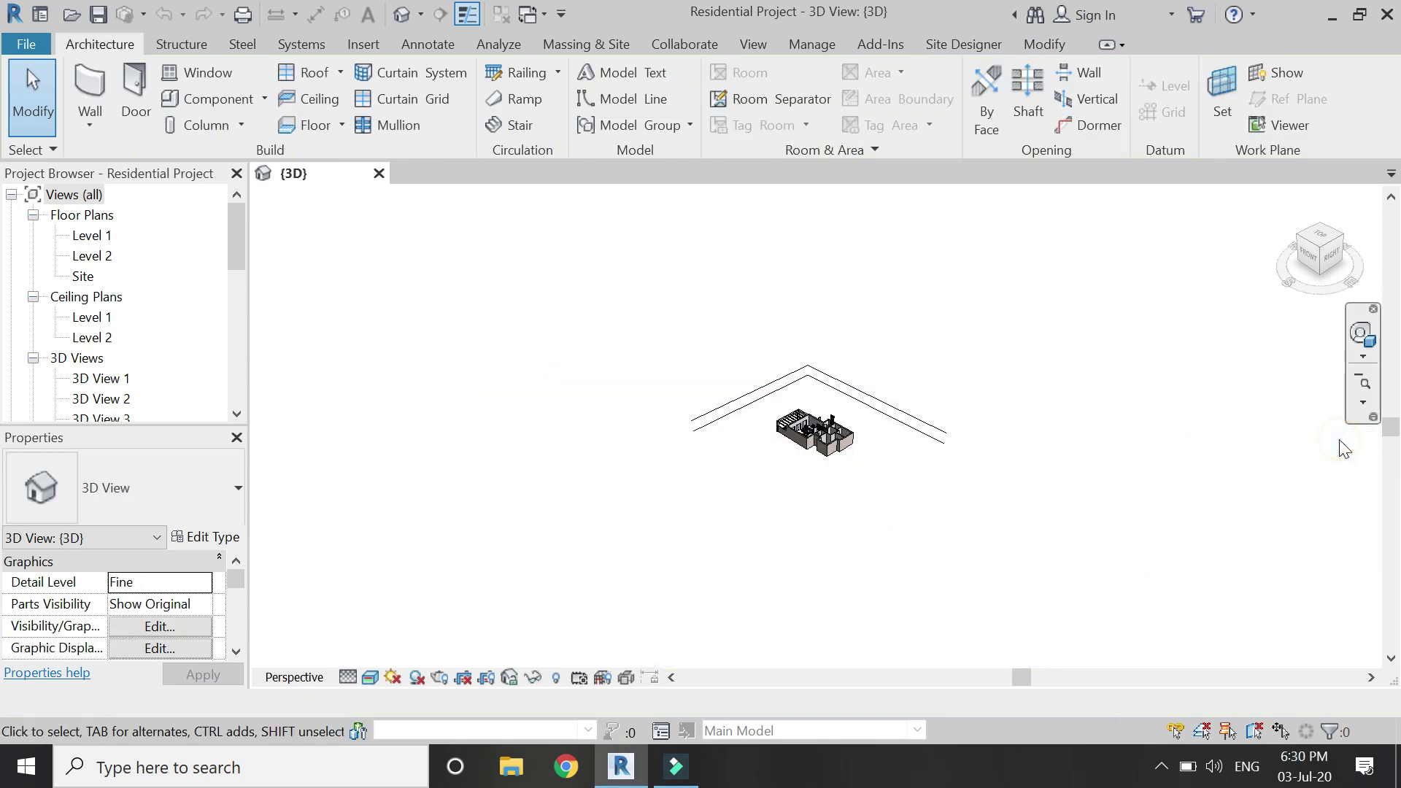
{"action": "left_click", "coordinate": [1363, 397]}
{"action": "left_click", "coordinate": [1362, 403]}
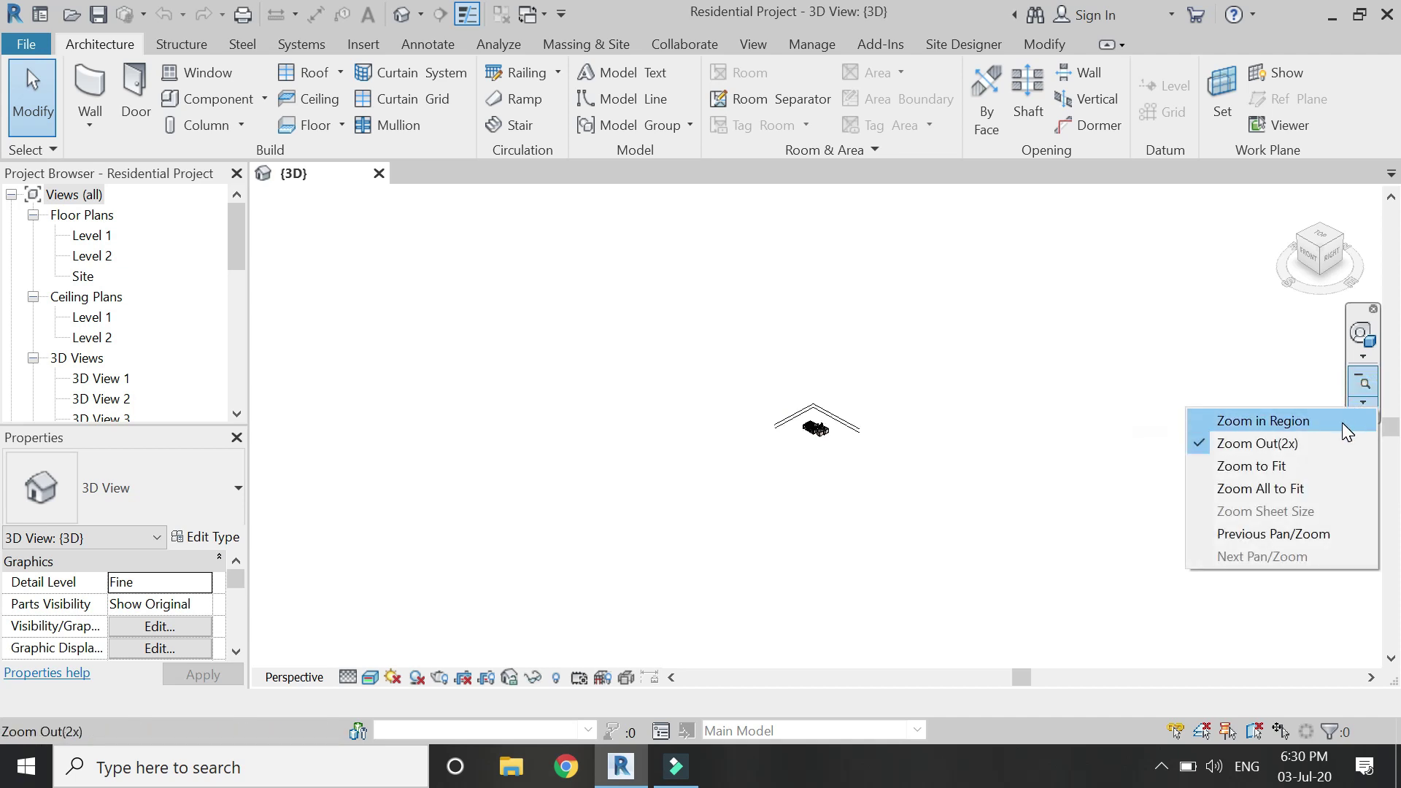
- Region-zoom onto the house, then the living room, then close on the TV stand
{"action": "left_click", "coordinate": [1343, 424]}
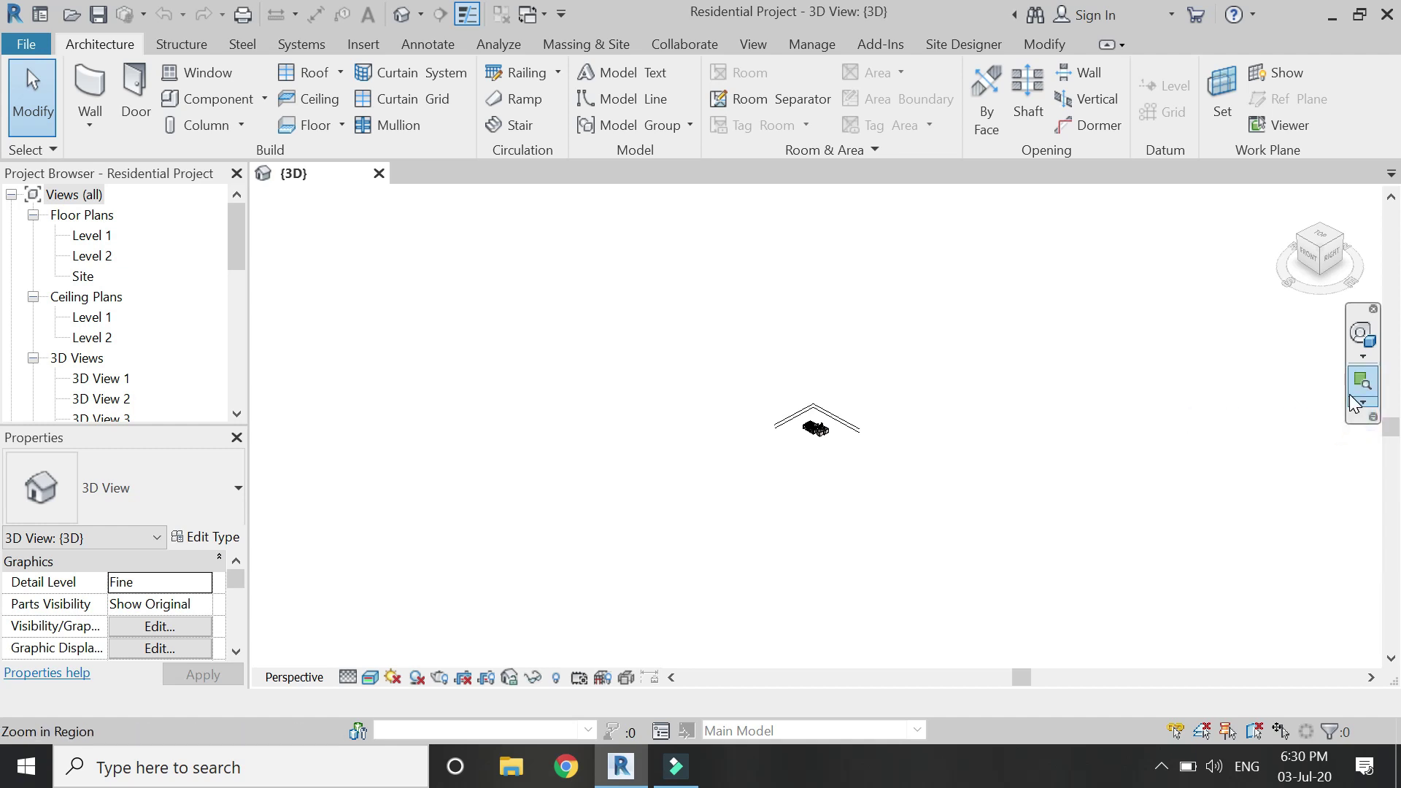
{"action": "left_click_drag", "start_coordinate": [816, 430], "coordinate": [831, 454]}
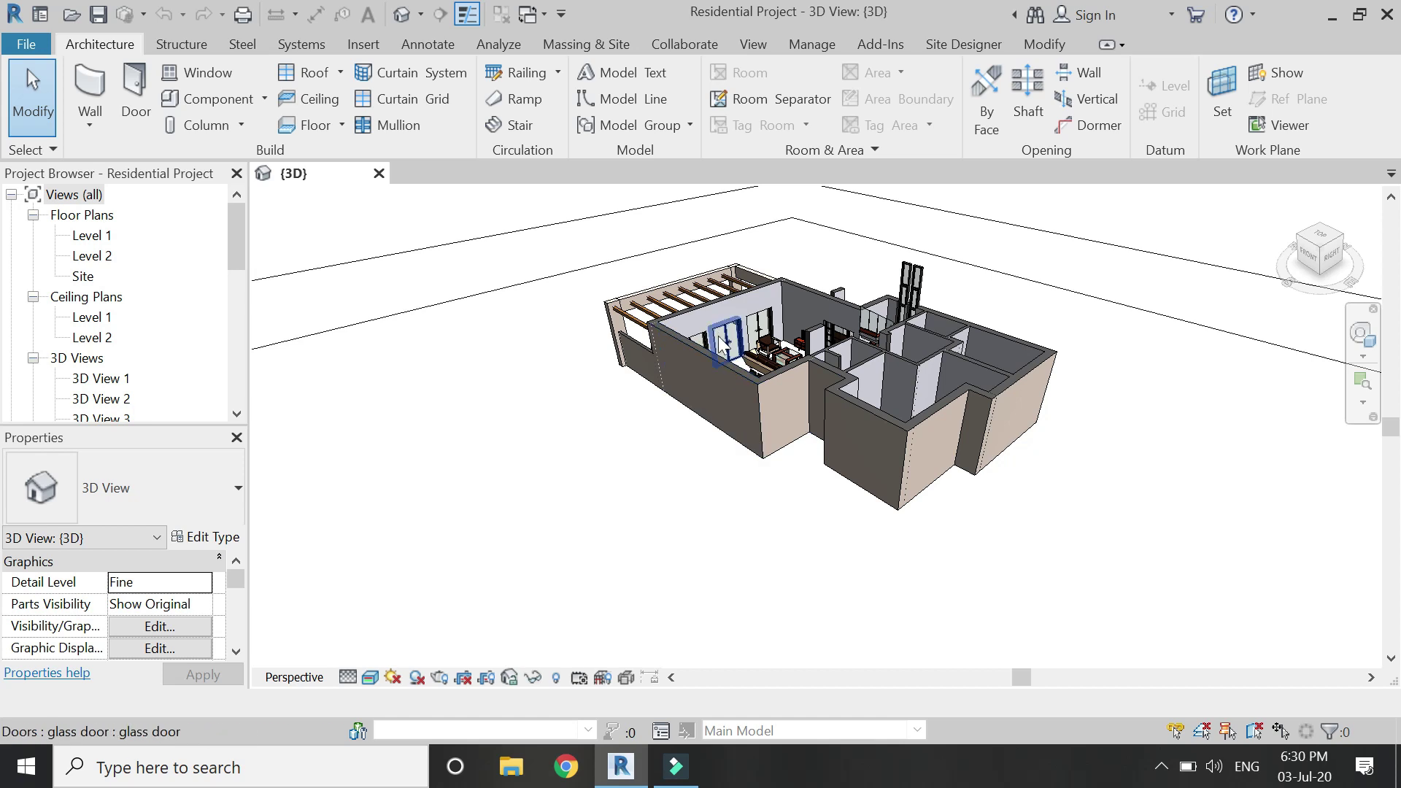
{"action": "left_click", "coordinate": [1360, 381]}
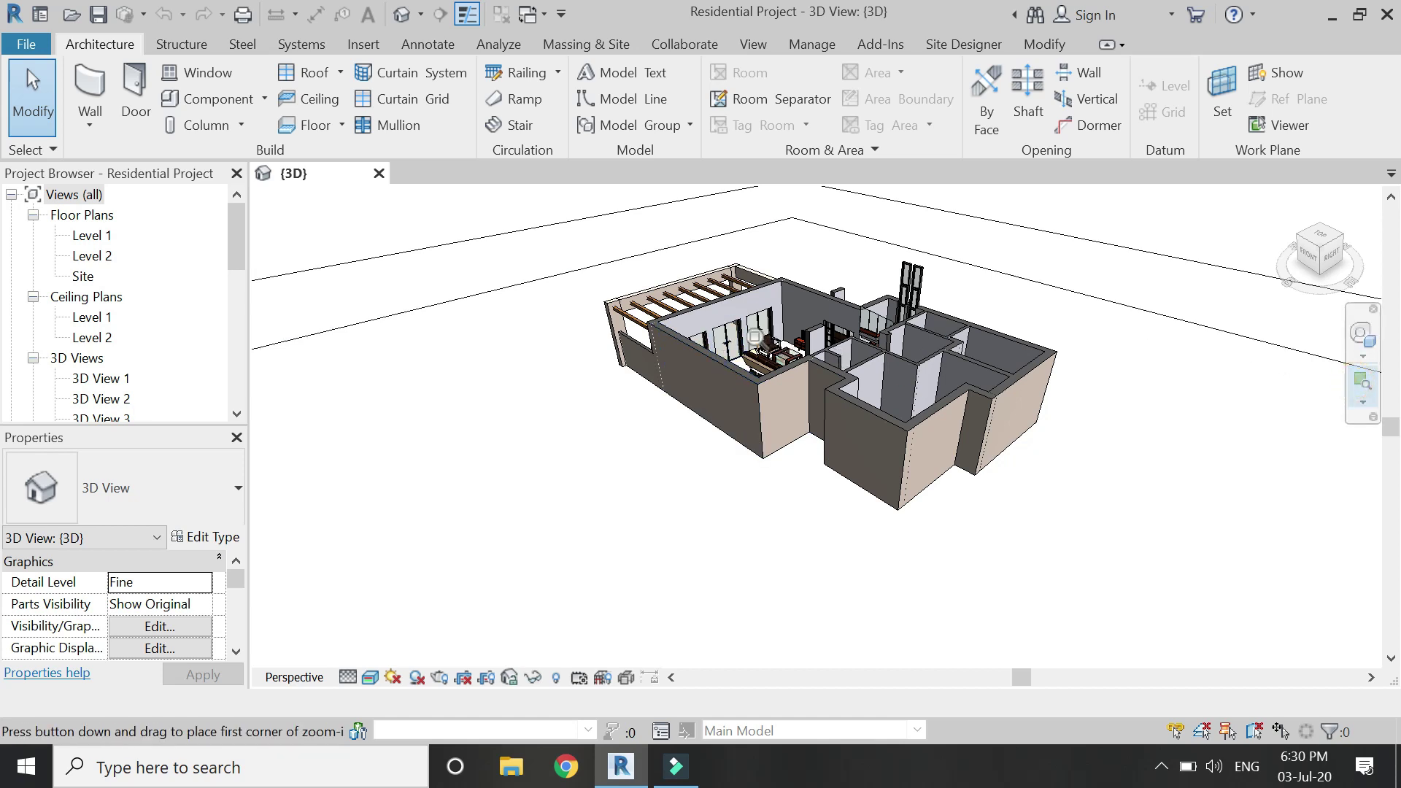
{"action": "left_click_drag", "start_coordinate": [746, 327], "coordinate": [804, 370]}
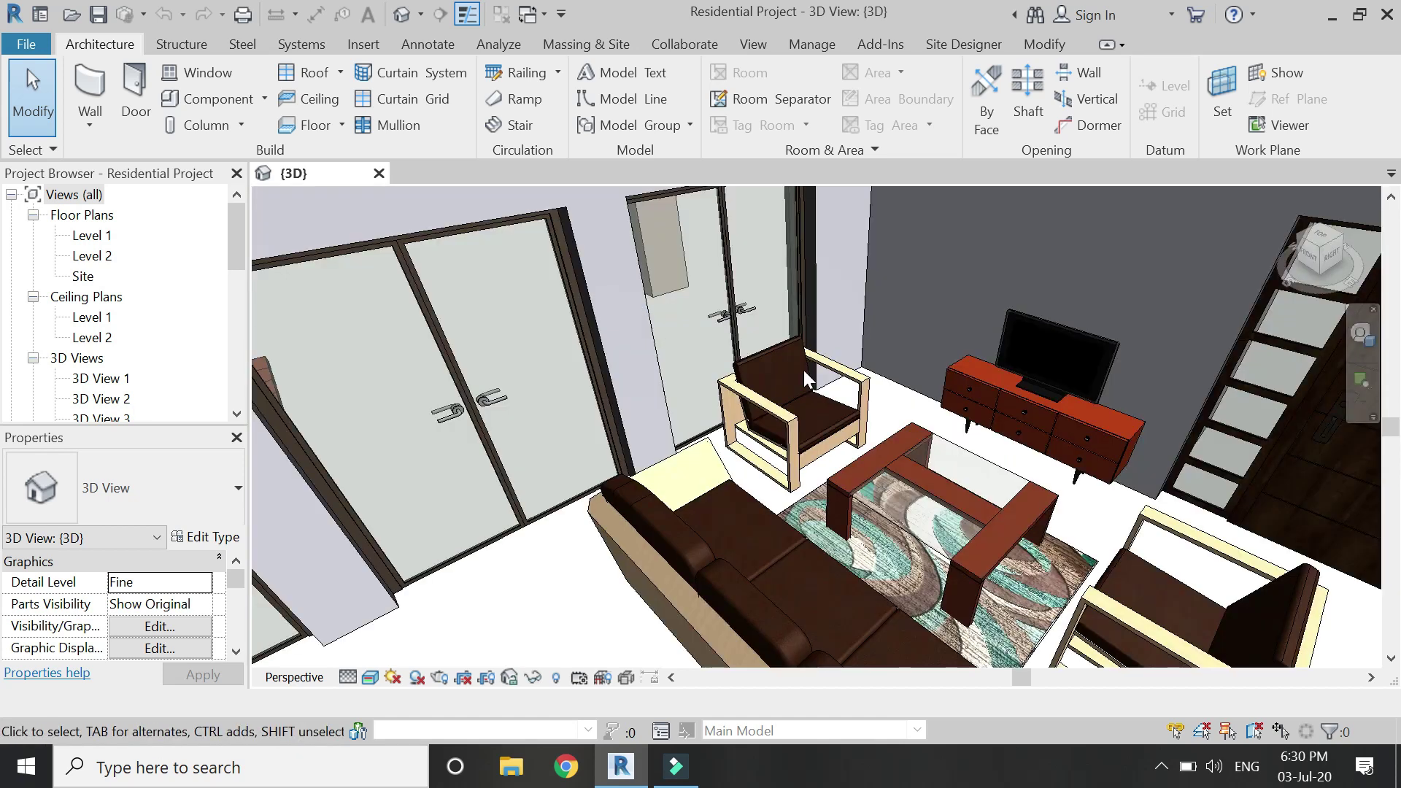
{"action": "left_click", "coordinate": [1360, 380]}
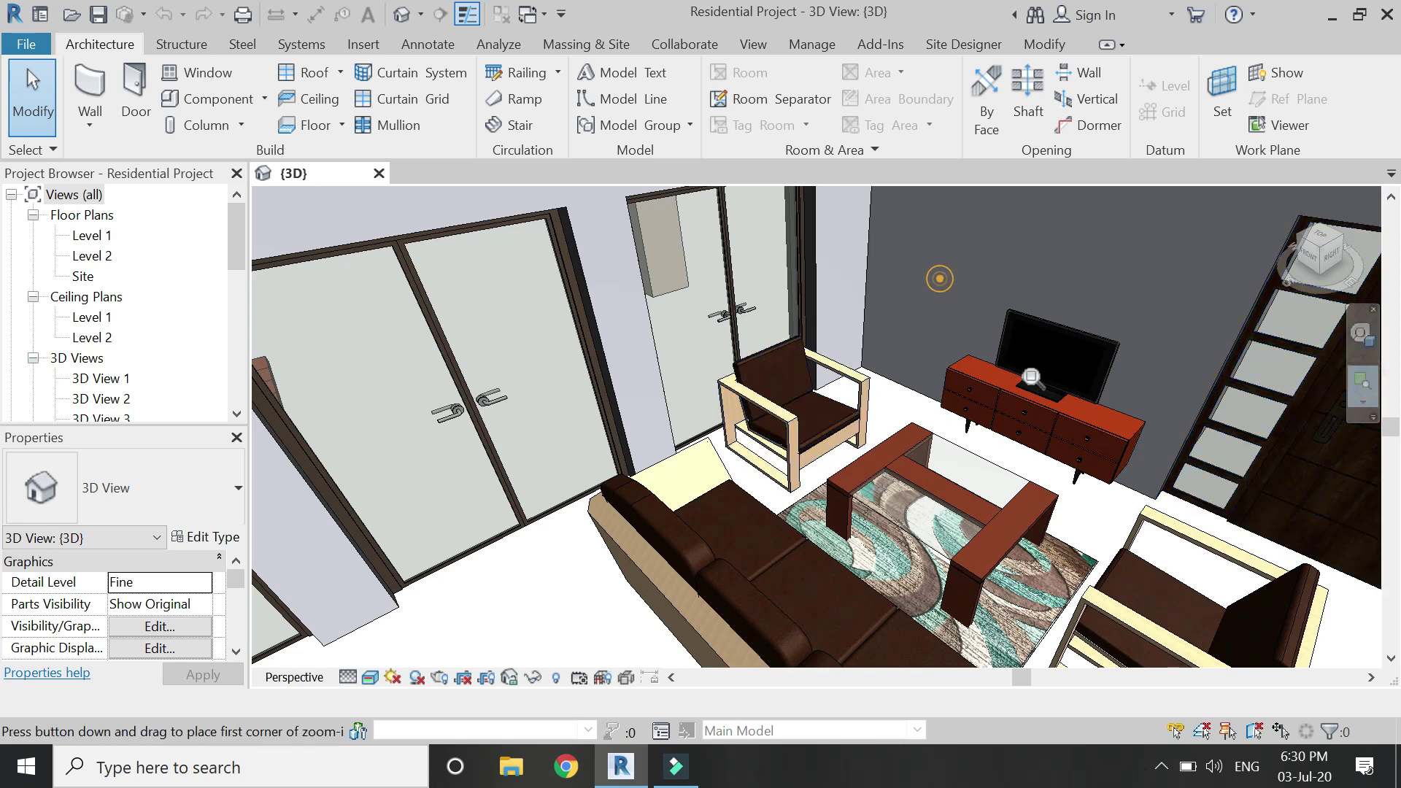
{"action": "mouse_move", "coordinate": [940, 405]}
{"action": "left_mouse_down"}
{"action": "mouse_move", "coordinate": [1133, 465]}
{"action": "mouse_move", "coordinate": [1148, 488]}
{"action": "left_mouse_up"}
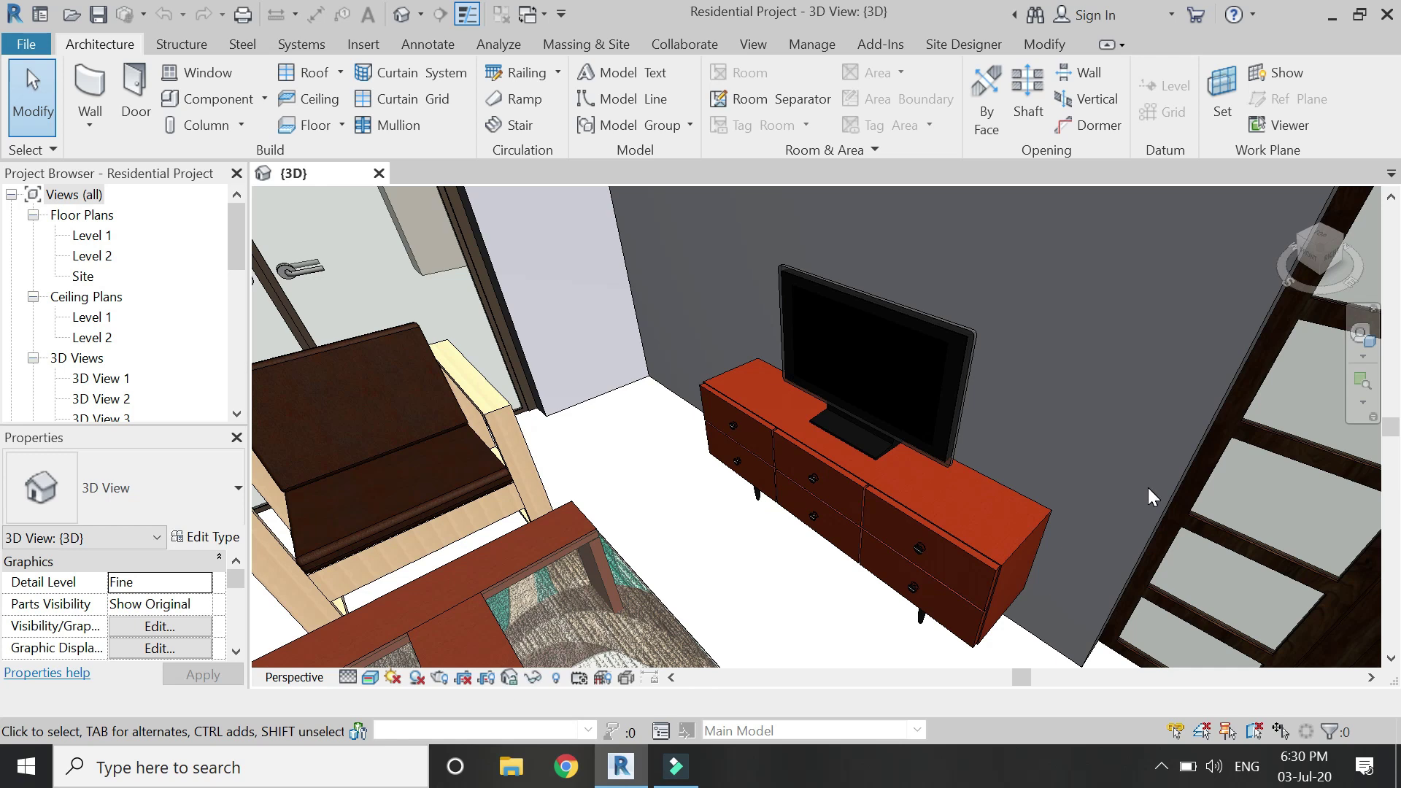
- Scroll back out to a close view of the whole house
{"action": "scroll", "coordinate": [846, 358], "scroll_direction": "down", "scroll_amount": 5}
{"action": "scroll", "coordinate": [825, 327], "scroll_direction": "down", "scroll_amount": 4}
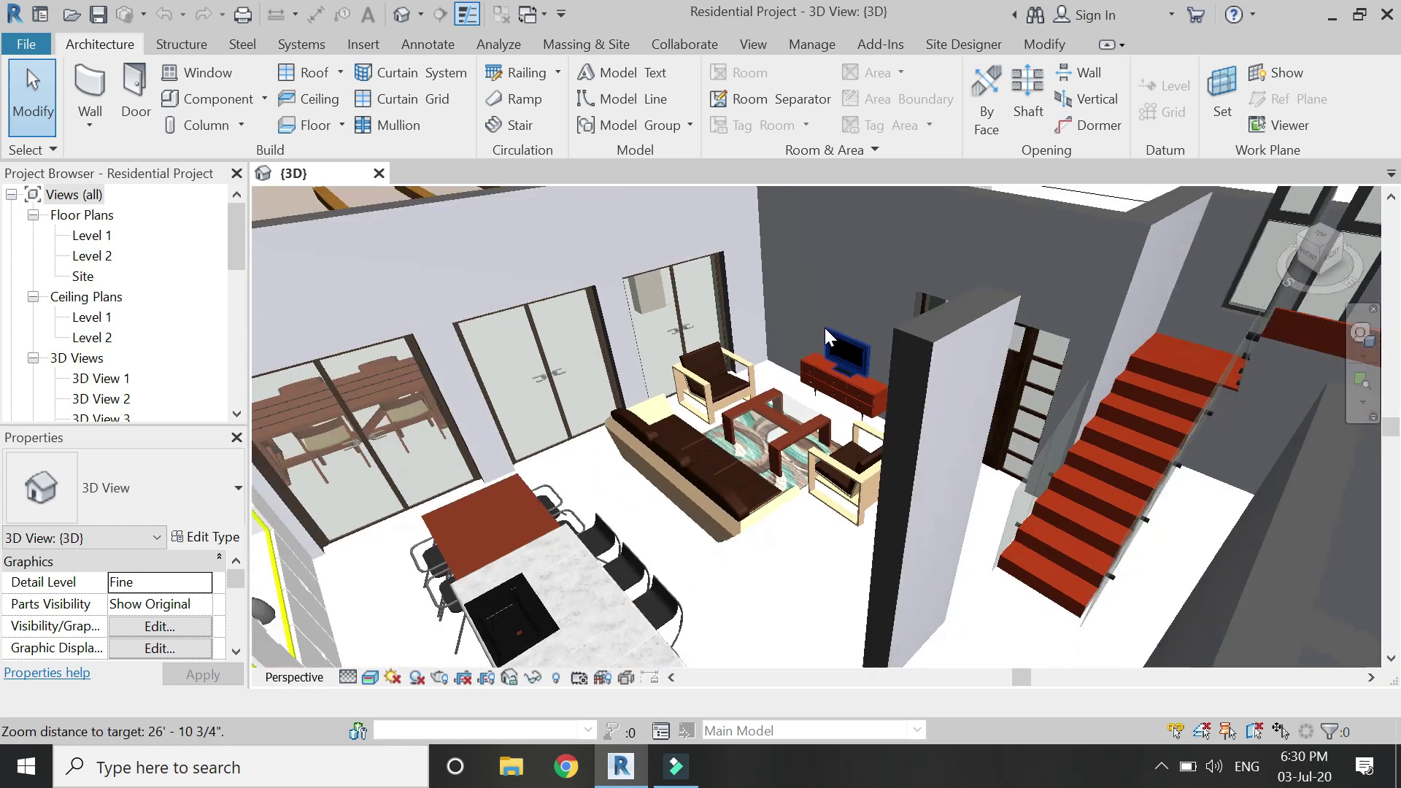
{"action": "scroll", "coordinate": [825, 330], "scroll_direction": "down", "scroll_amount": 3}
{"action": "scroll", "coordinate": [730, 350], "scroll_direction": "down", "scroll_amount": 2}
{"action": "scroll", "coordinate": [835, 340], "scroll_direction": "down", "scroll_amount": 2}
{"action": "scroll", "coordinate": [995, 337], "scroll_direction": "up", "scroll_amount": 4}
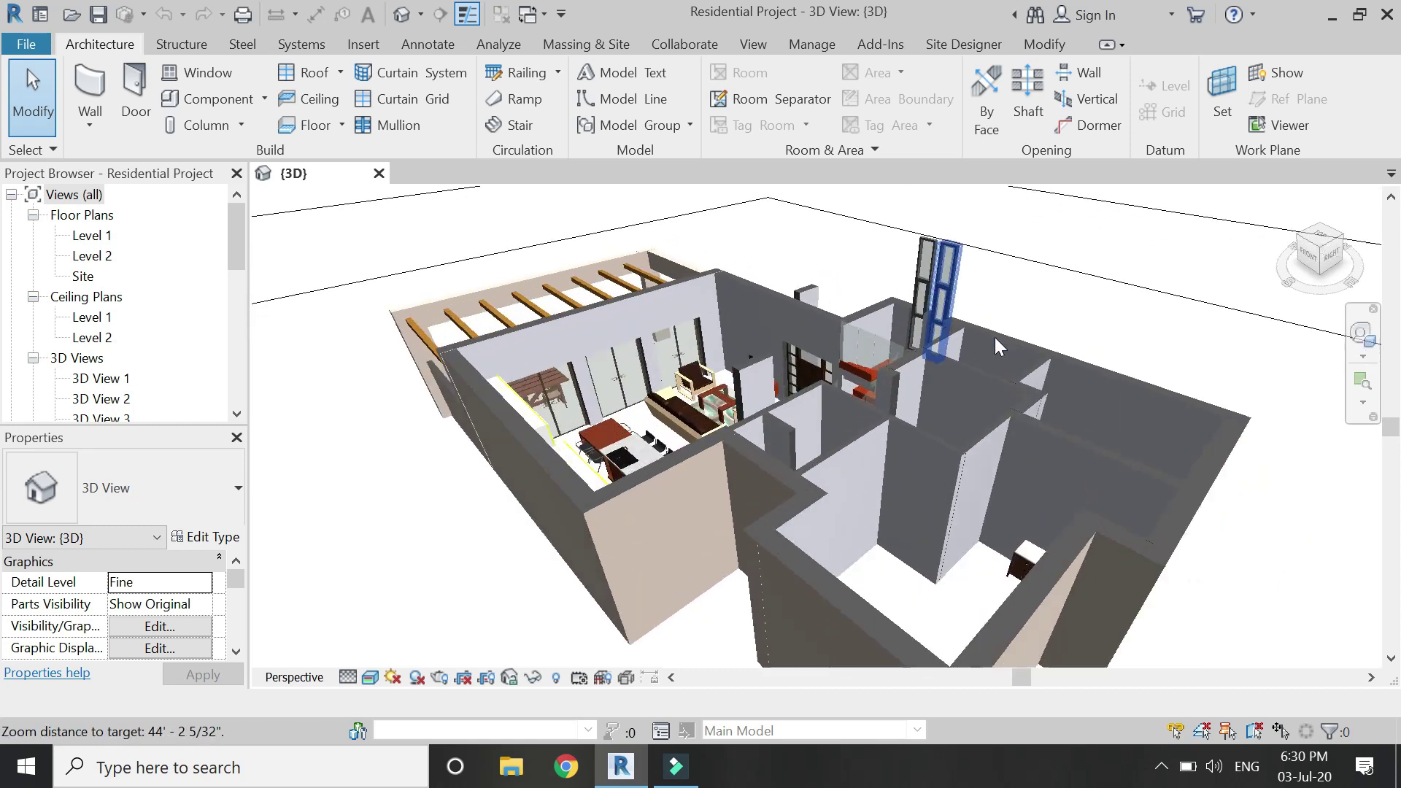
- Choose Full Navigation Wheel from the SteeringWheels drop-down
{"action": "left_click", "coordinate": [1364, 359]}
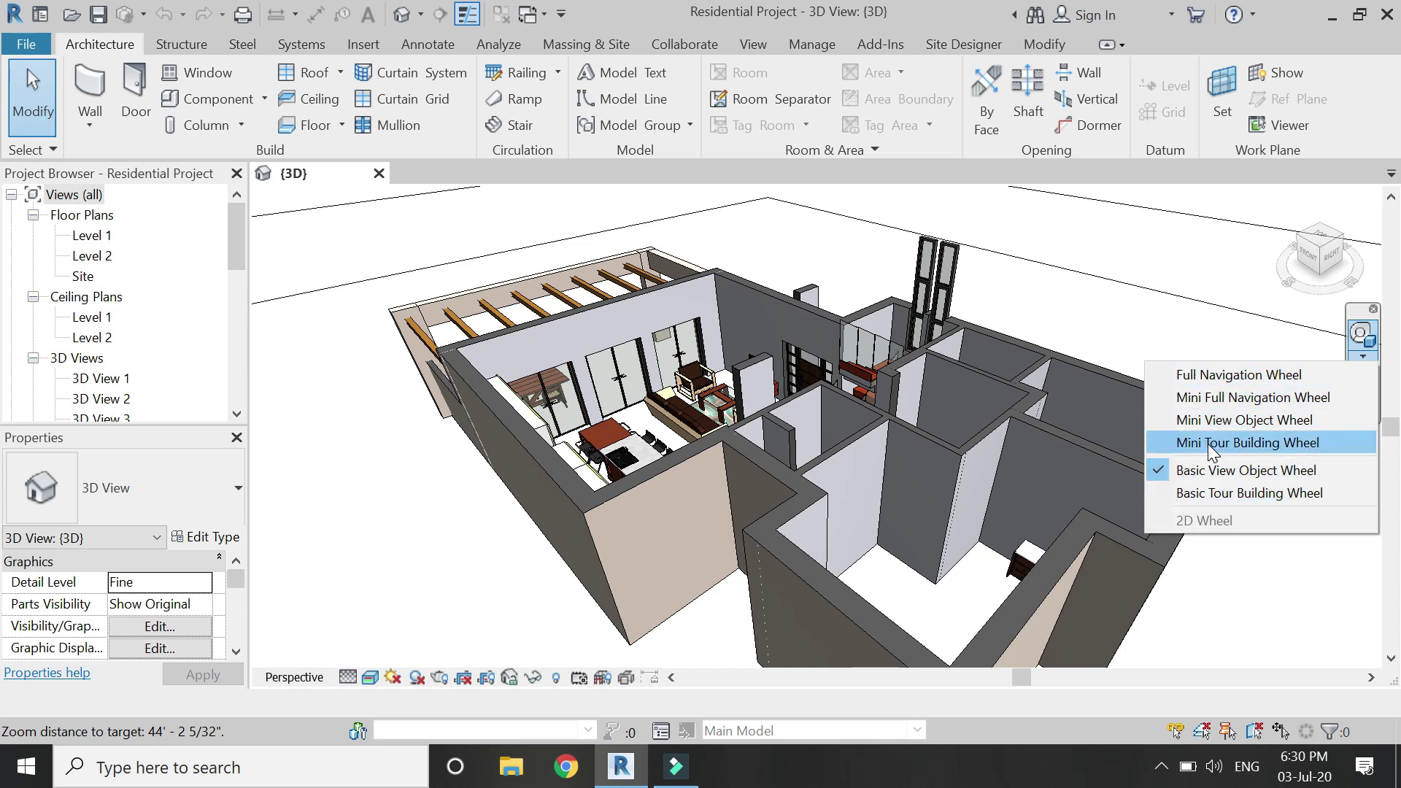
{"action": "left_click", "coordinate": [1203, 375]}
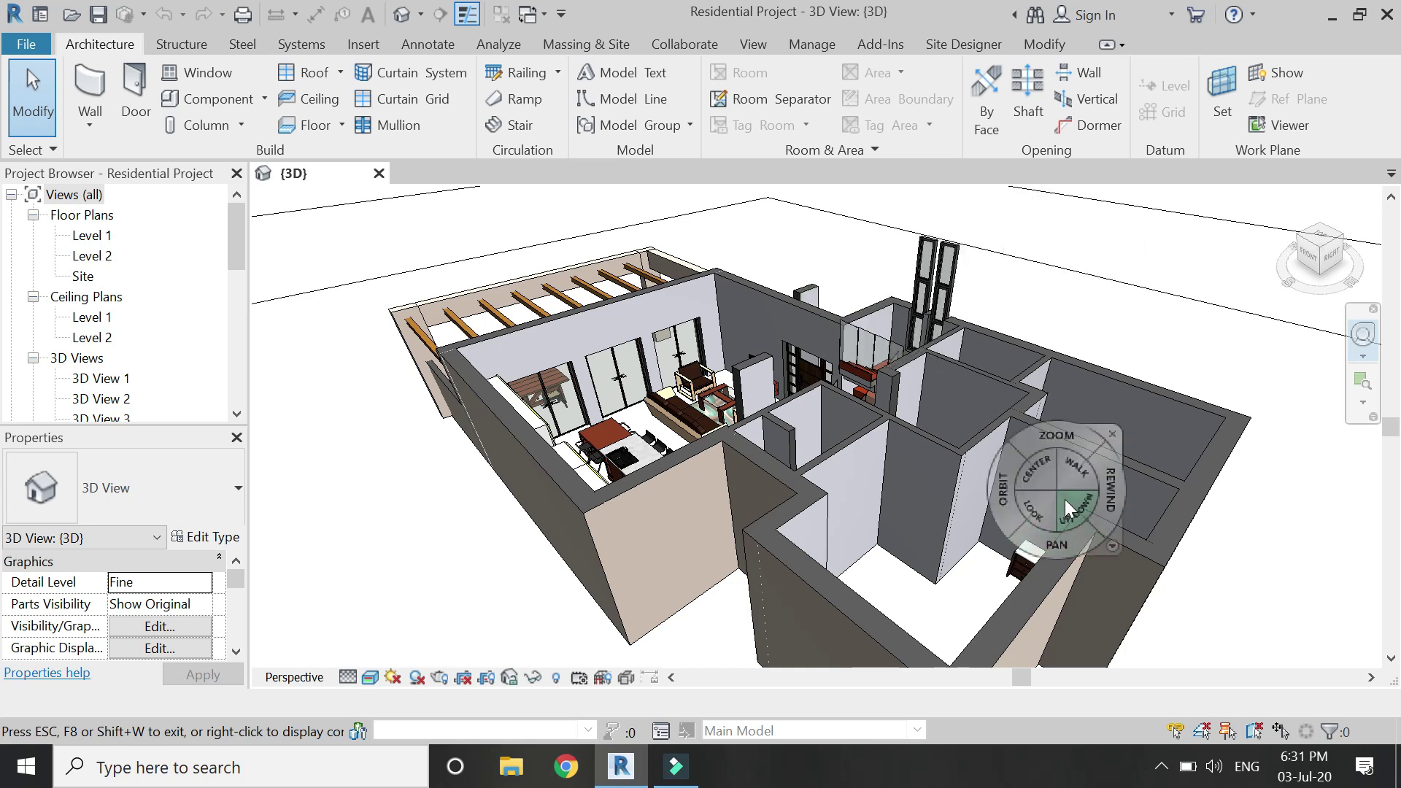
- Zoom toward the living room with the ZOOM wedge, then orbit across the sofa toward the TV
{"action": "left_click_drag", "start_coordinate": [1068, 438], "coordinate": [1095, 375]}
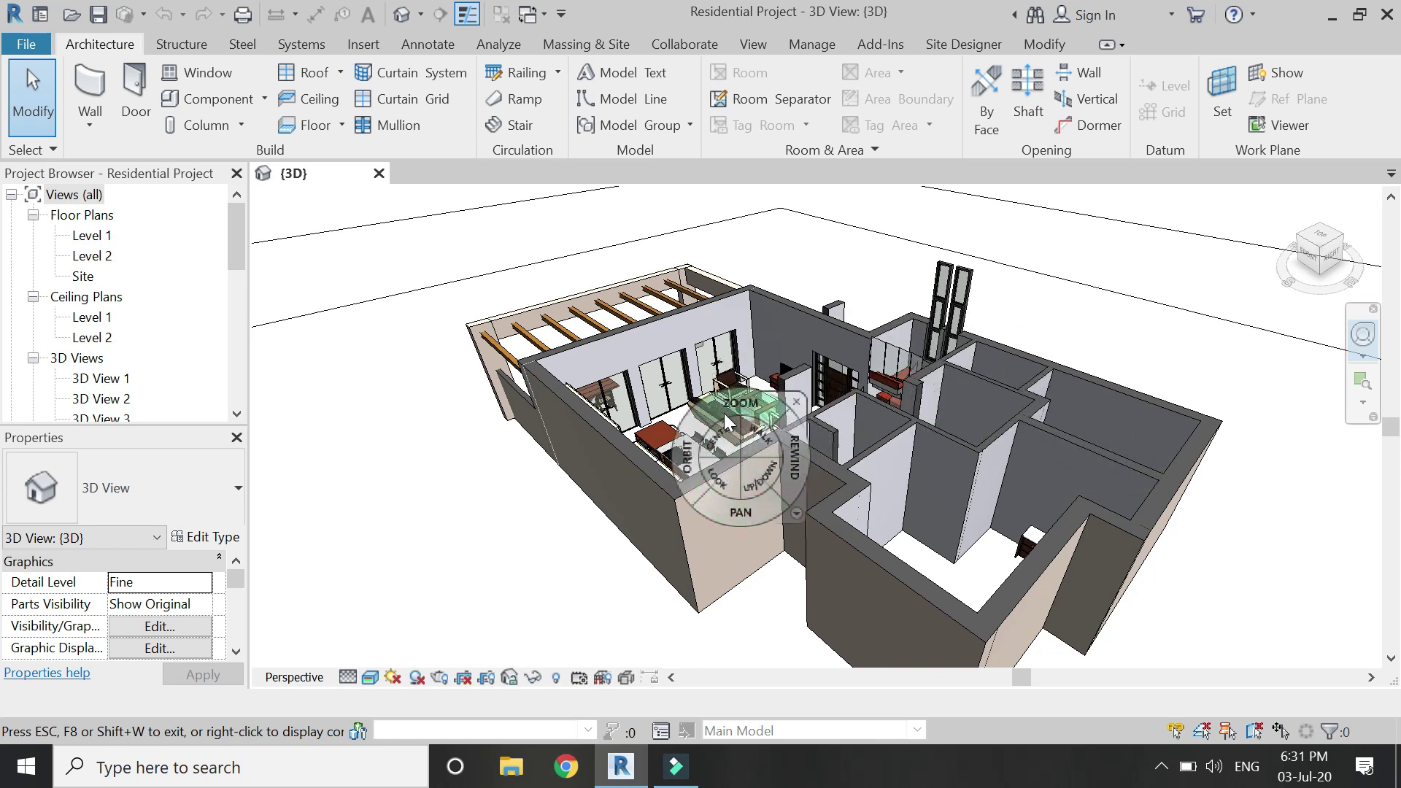
{"action": "mouse_move", "coordinate": [724, 410]}
{"action": "left_mouse_down"}
{"action": "mouse_move", "coordinate": [834, 507]}
{"action": "mouse_move", "coordinate": [613, 274]}
{"action": "mouse_move", "coordinate": [583, 314]}
{"action": "mouse_move", "coordinate": [926, 532]}
{"action": "mouse_move", "coordinate": [544, 322]}
{"action": "mouse_move", "coordinate": [905, 518]}
{"action": "mouse_move", "coordinate": [740, 441]}
{"action": "mouse_move", "coordinate": [861, 467]}
{"action": "mouse_move", "coordinate": [736, 437]}
{"action": "mouse_move", "coordinate": [817, 476]}
{"action": "mouse_move", "coordinate": [879, 460]}
{"action": "mouse_move", "coordinate": [869, 488]}
{"action": "left_mouse_up"}
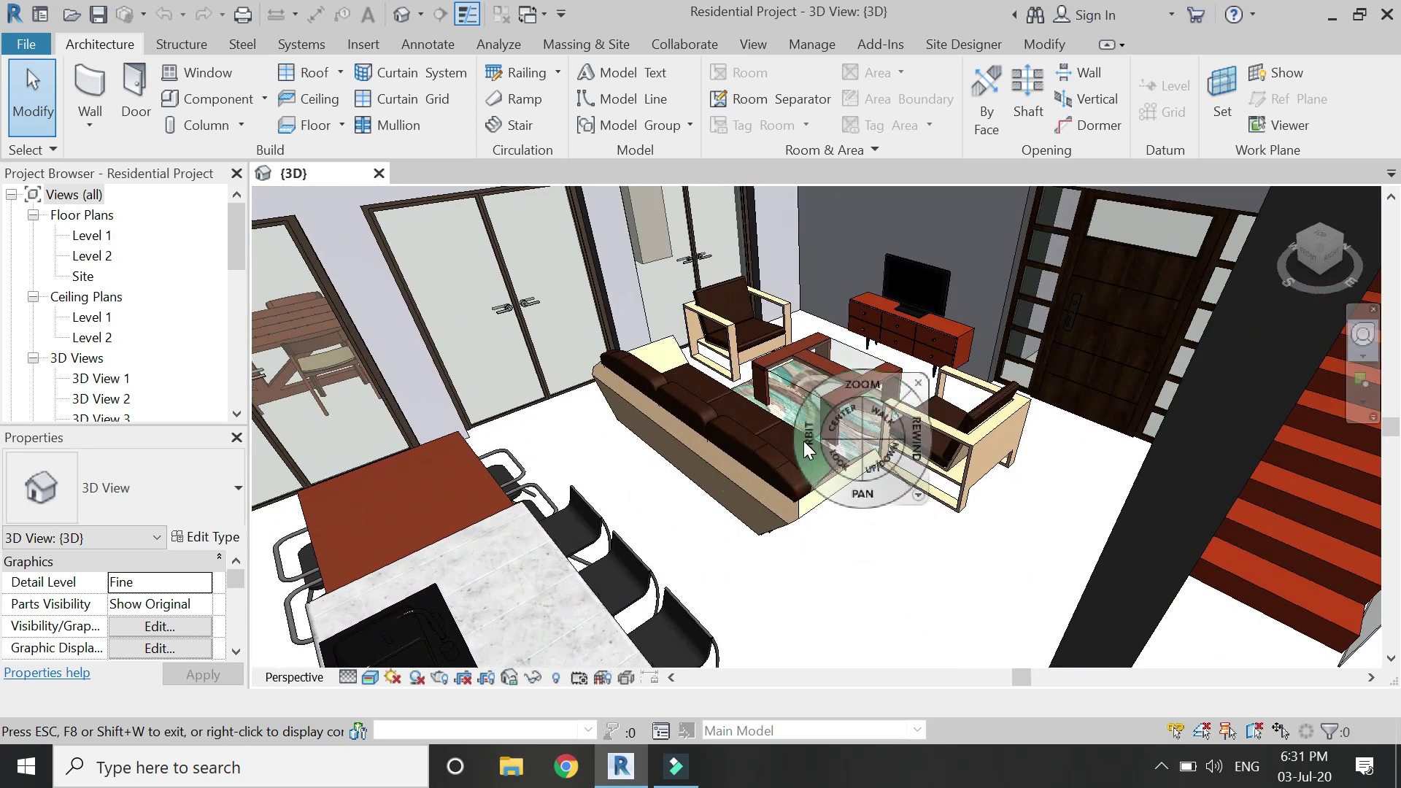
{"action": "mouse_move", "coordinate": [359, 511]}
{"action": "left_mouse_down"}
{"action": "mouse_move", "coordinate": [519, 492]}
{"action": "mouse_move", "coordinate": [350, 531]}
{"action": "mouse_move", "coordinate": [409, 520]}
{"action": "left_mouse_up"}
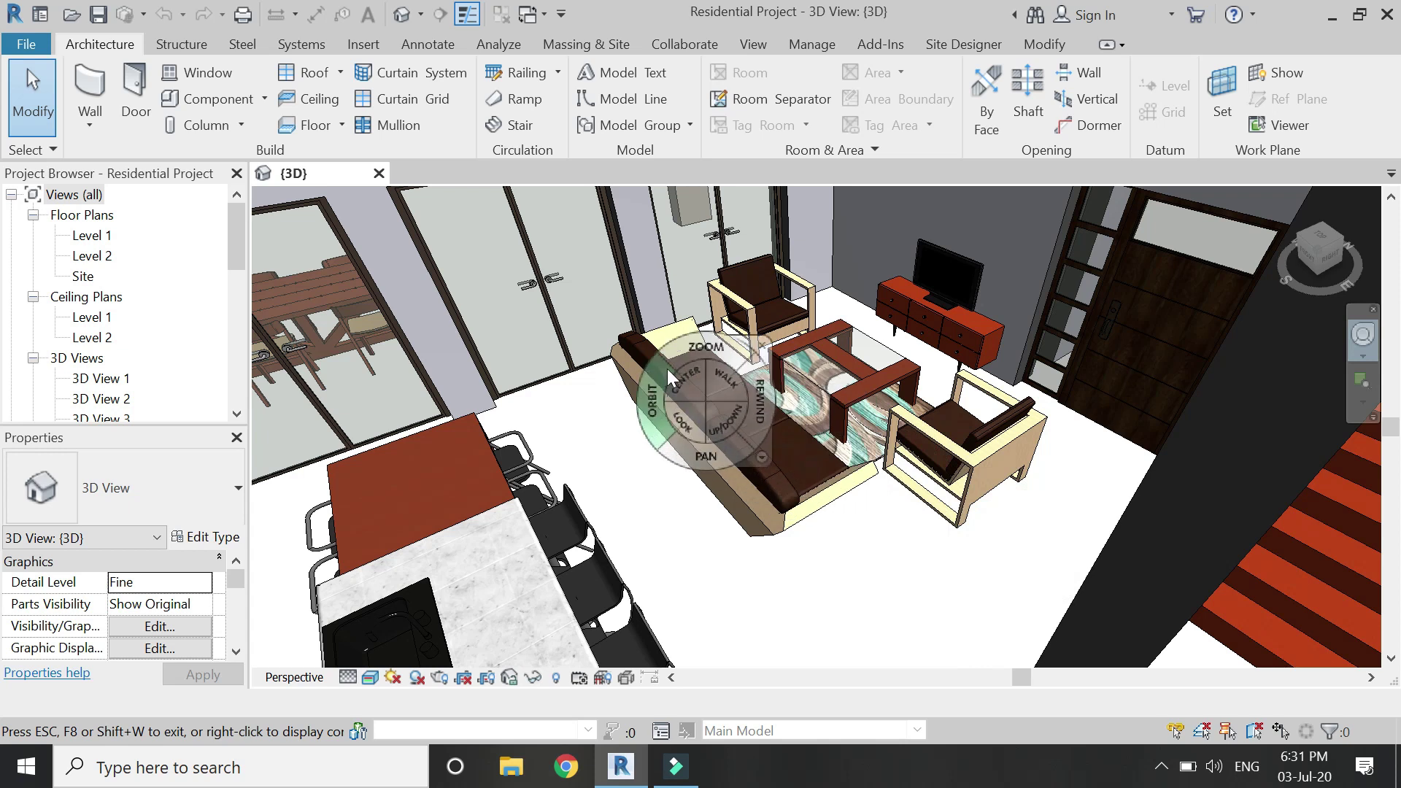
- Zoom out, orbit the house around a pivot on the upper-left roof beams, and close the wheel
{"action": "scroll", "coordinate": [661, 360], "scroll_direction": "down", "scroll_amount": 5}
{"action": "scroll", "coordinate": [750, 370], "scroll_direction": "down", "scroll_amount": 3}
{"action": "scroll", "coordinate": [707, 387], "scroll_direction": "down", "scroll_amount": 3}
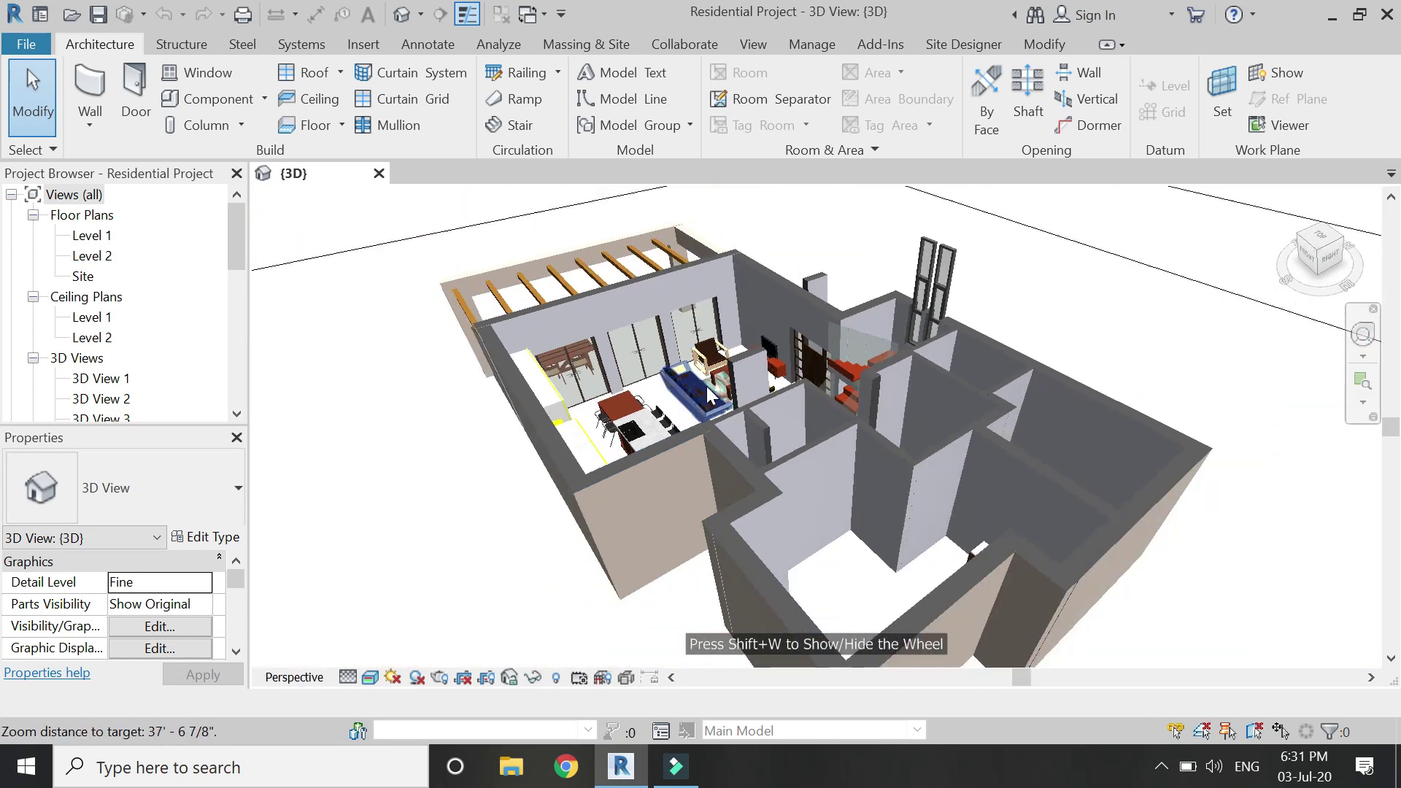
{"action": "left_click", "coordinate": [1356, 345]}
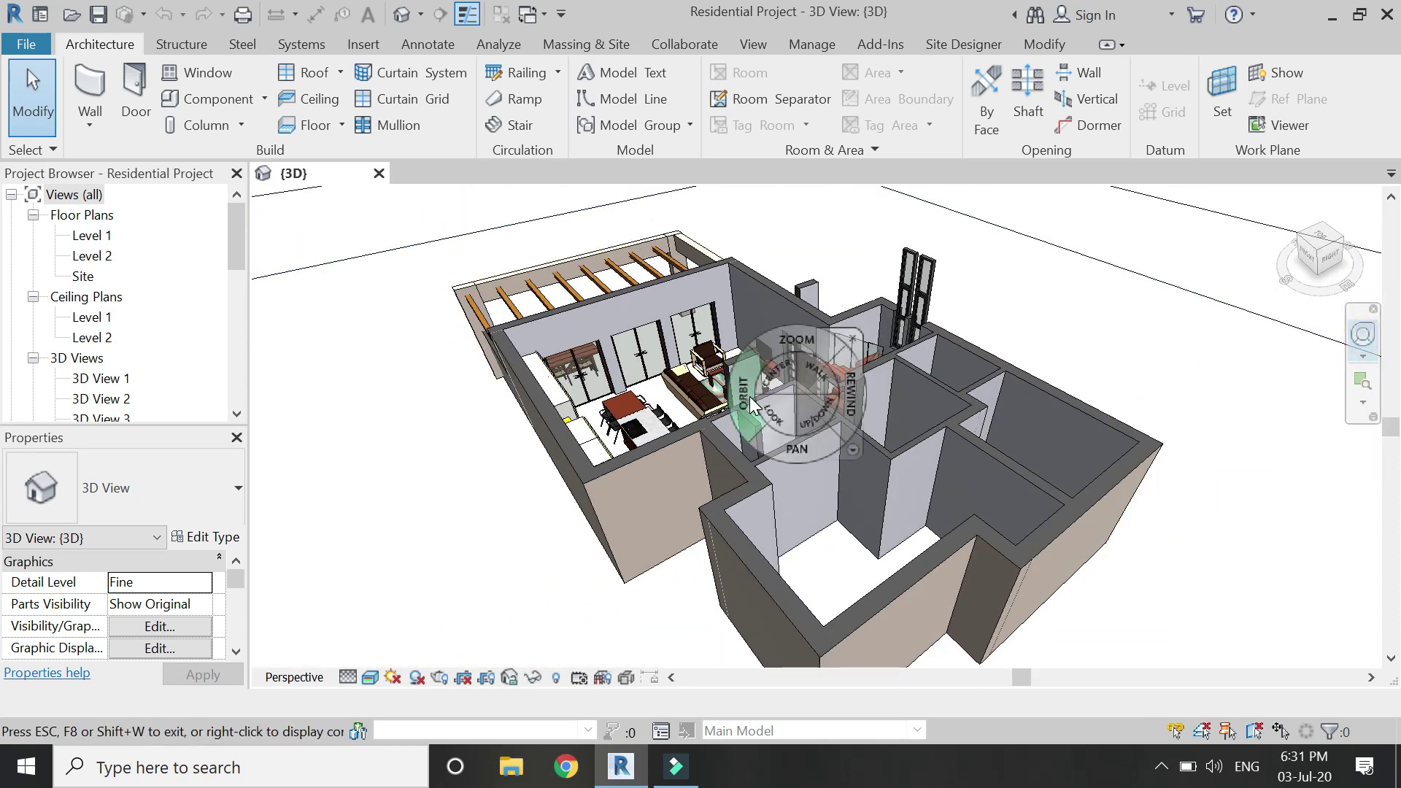
{"action": "mouse_move", "coordinate": [924, 488]}
{"action": "left_mouse_down"}
{"action": "mouse_move", "coordinate": [1079, 458]}
{"action": "mouse_move", "coordinate": [1043, 451]}
{"action": "mouse_move", "coordinate": [825, 491]}
{"action": "mouse_move", "coordinate": [952, 490]}
{"action": "mouse_move", "coordinate": [790, 431]}
{"action": "left_mouse_up"}
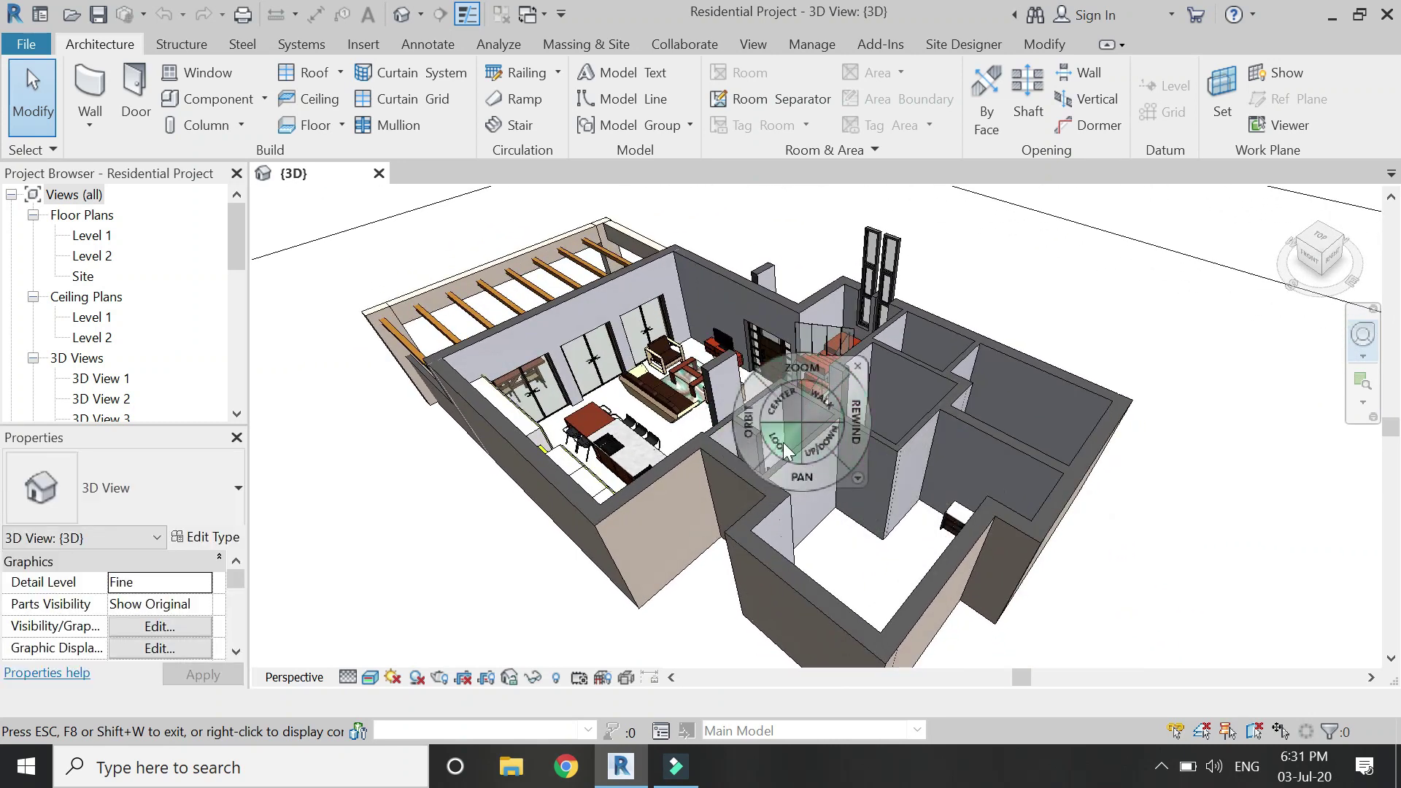
{"action": "mouse_move", "coordinate": [781, 409]}
{"action": "left_mouse_down"}
{"action": "mouse_move", "coordinate": [712, 383]}
{"action": "mouse_move", "coordinate": [568, 367]}
{"action": "mouse_move", "coordinate": [520, 272]}
{"action": "mouse_move", "coordinate": [1009, 391]}
{"action": "mouse_move", "coordinate": [1063, 483]}
{"action": "mouse_move", "coordinate": [719, 432]}
{"action": "mouse_move", "coordinate": [697, 400]}
{"action": "mouse_move", "coordinate": [605, 380]}
{"action": "mouse_move", "coordinate": [912, 474]}
{"action": "mouse_move", "coordinate": [668, 383]}
{"action": "mouse_move", "coordinate": [936, 388]}
{"action": "mouse_move", "coordinate": [672, 376]}
{"action": "mouse_move", "coordinate": [533, 401]}
{"action": "mouse_move", "coordinate": [773, 478]}
{"action": "mouse_move", "coordinate": [646, 324]}
{"action": "mouse_move", "coordinate": [668, 365]}
{"action": "left_mouse_up"}
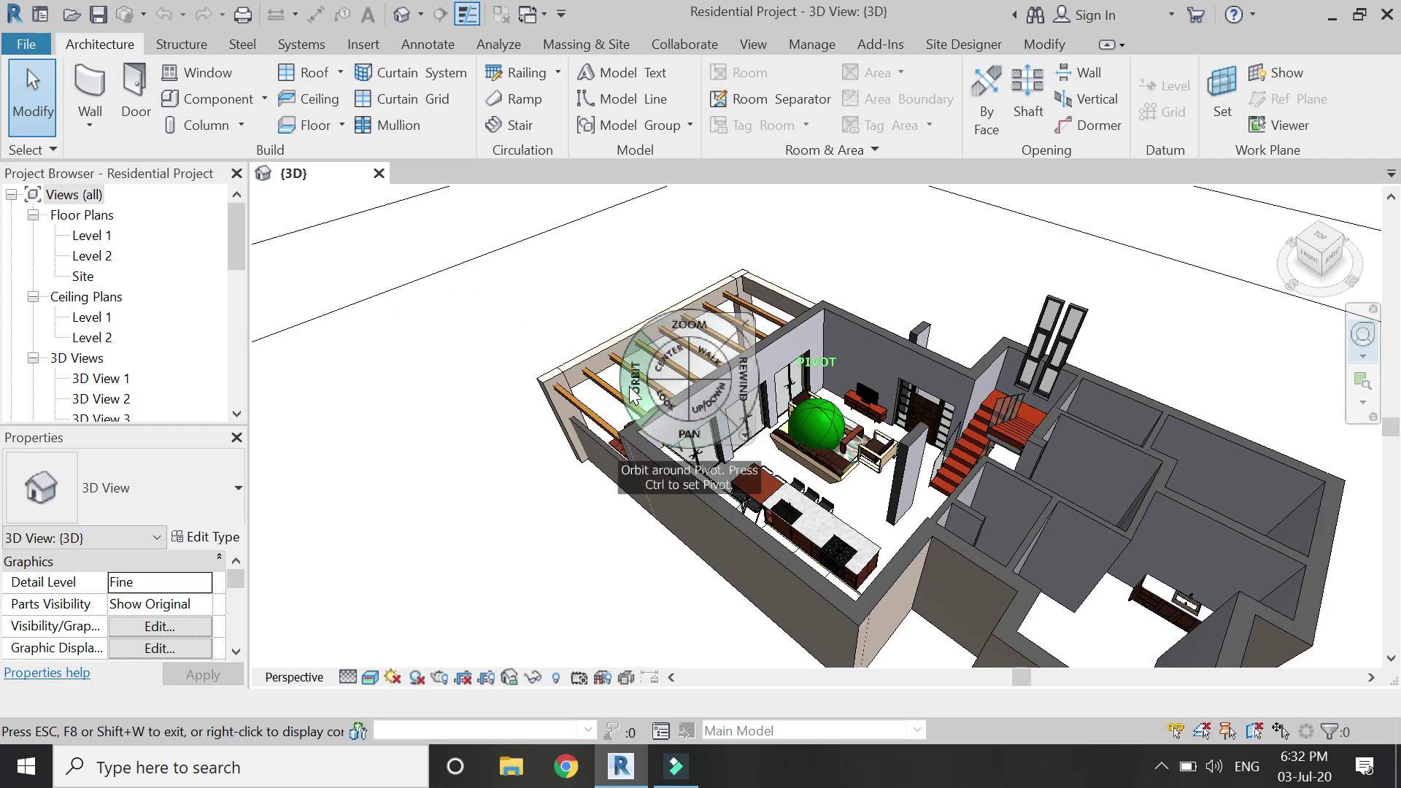
{"action": "mouse_move", "coordinate": [633, 395]}
{"action": "left_mouse_down"}
{"action": "mouse_move", "coordinate": [620, 388]}
{"action": "mouse_move", "coordinate": [807, 373]}
{"action": "mouse_move", "coordinate": [398, 351]}
{"action": "mouse_move", "coordinate": [595, 376]}
{"action": "mouse_move", "coordinate": [602, 395]}
{"action": "left_mouse_up"}
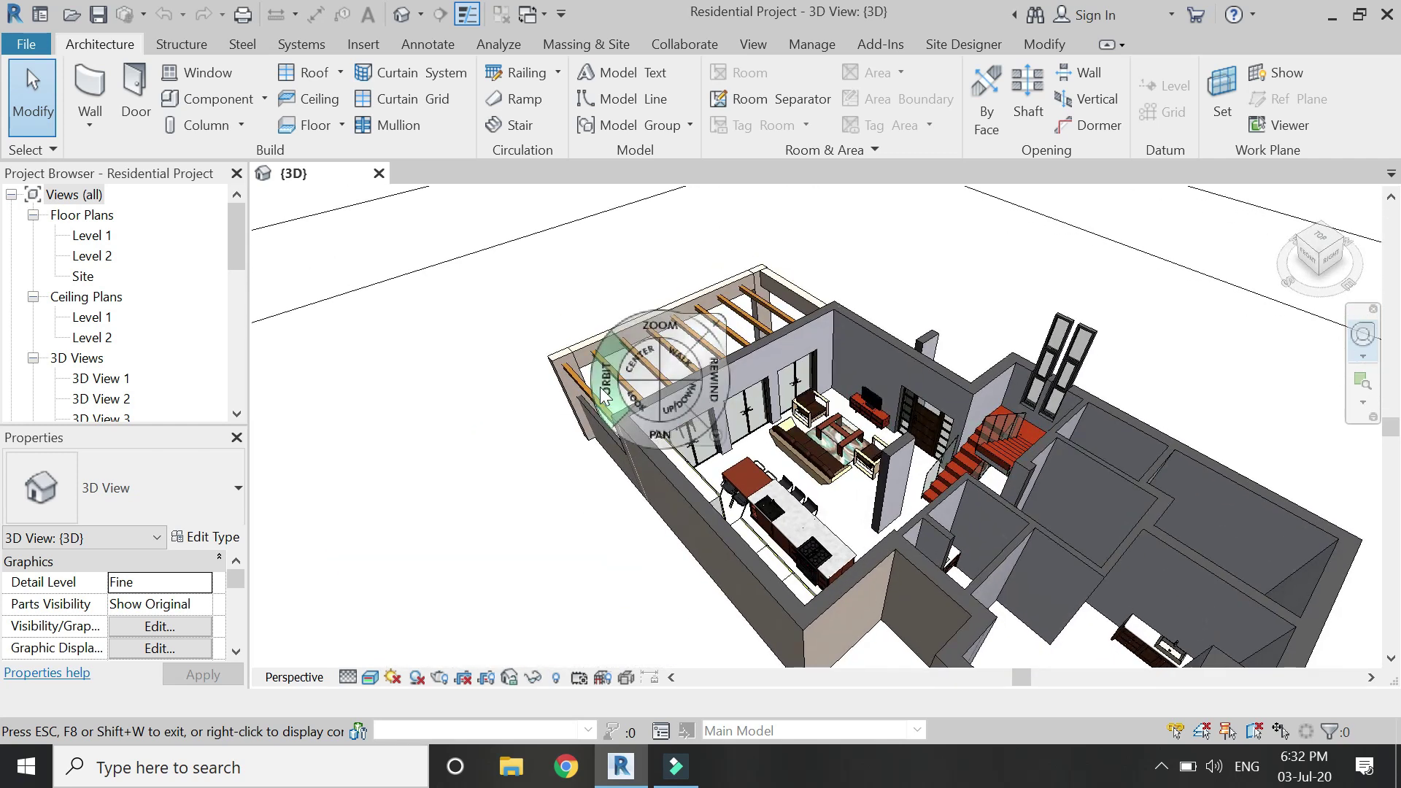
{"action": "key", "text": "Escape"}
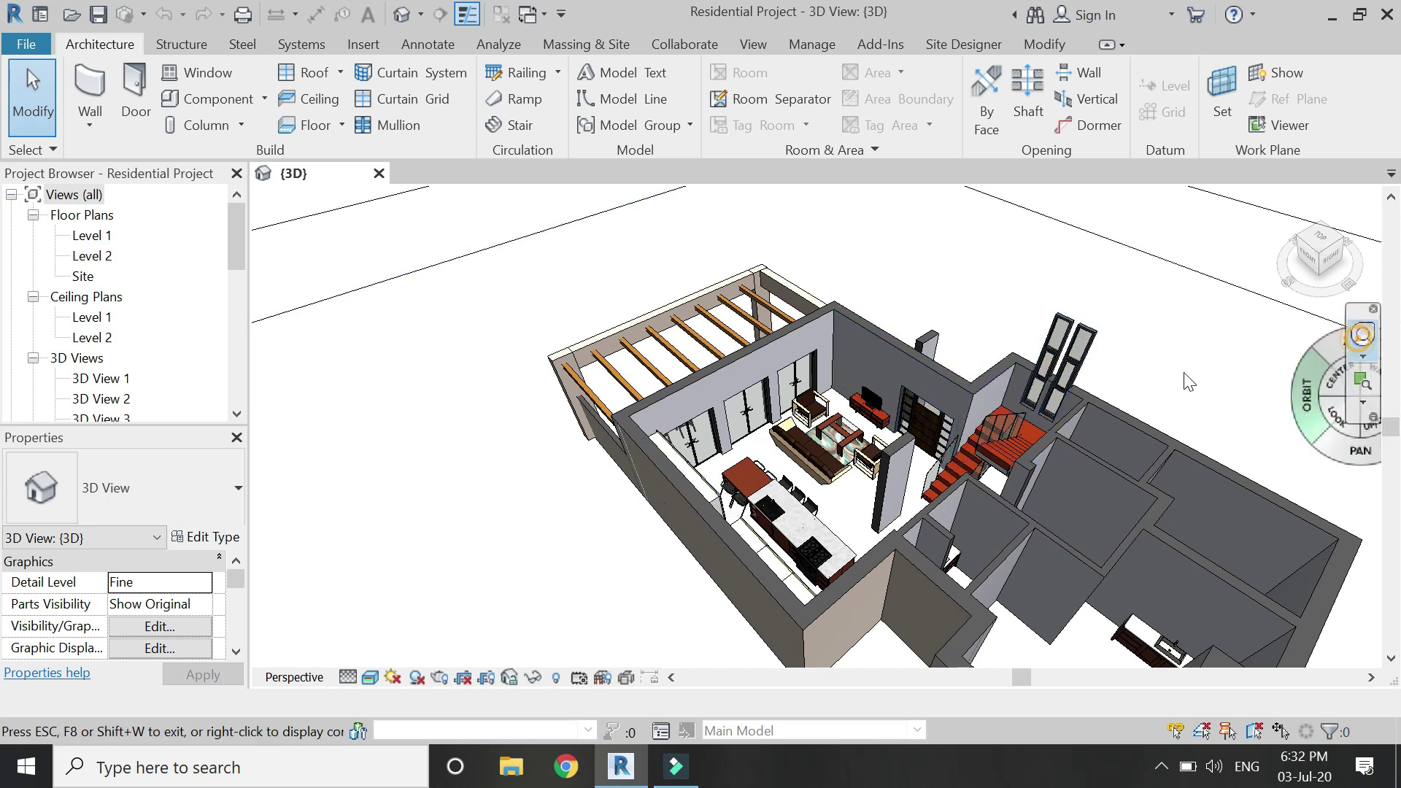
- Set a pivot, zoom and pan onto the kitchen shelving, then rewind to an earlier cabinet view
{"action": "left_click", "coordinate": [1362, 334]}
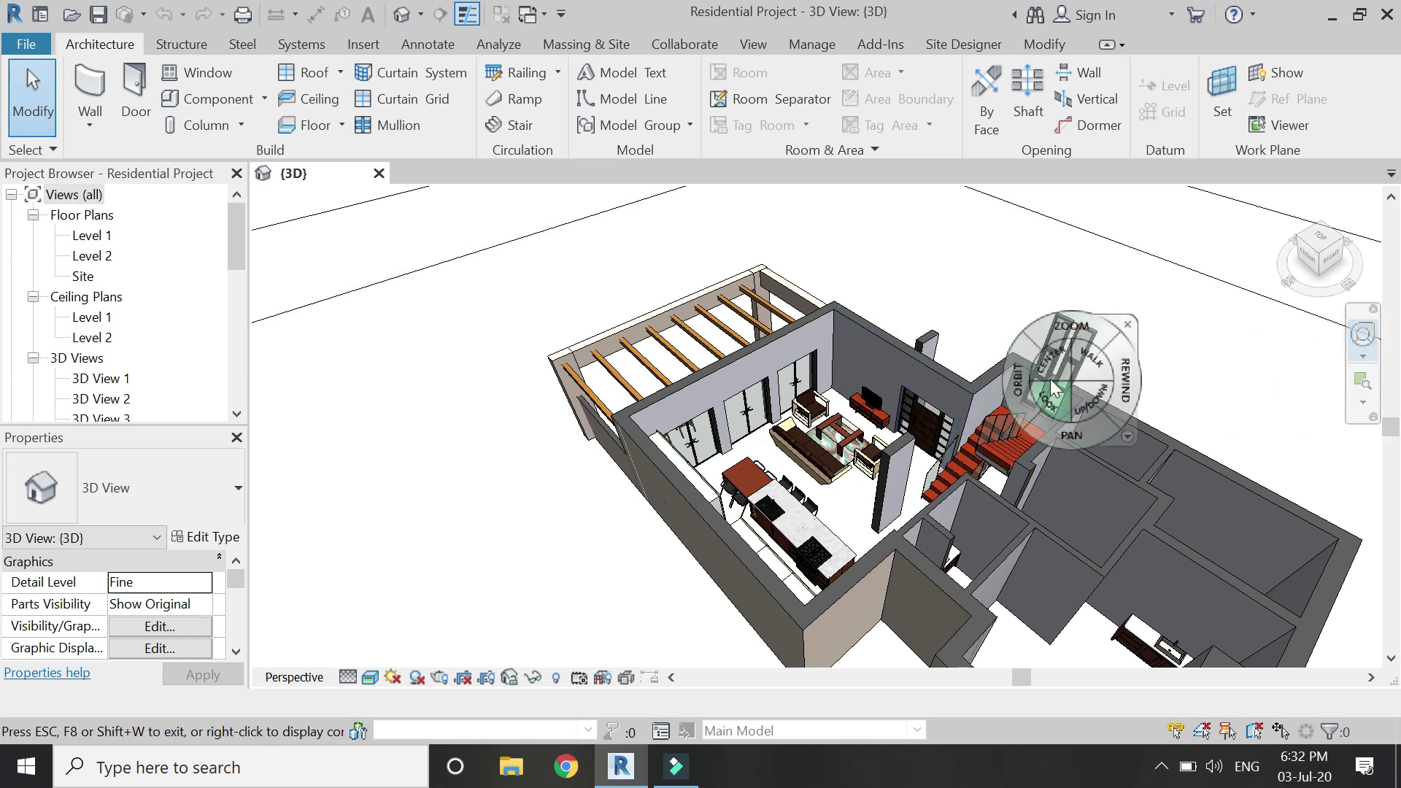
{"action": "mouse_move", "coordinate": [1053, 367]}
{"action": "left_mouse_down"}
{"action": "mouse_move", "coordinate": [642, 492]}
{"action": "mouse_move", "coordinate": [457, 469]}
{"action": "mouse_move", "coordinate": [1263, 463]}
{"action": "mouse_move", "coordinate": [4, 519]}
{"action": "left_mouse_up"}
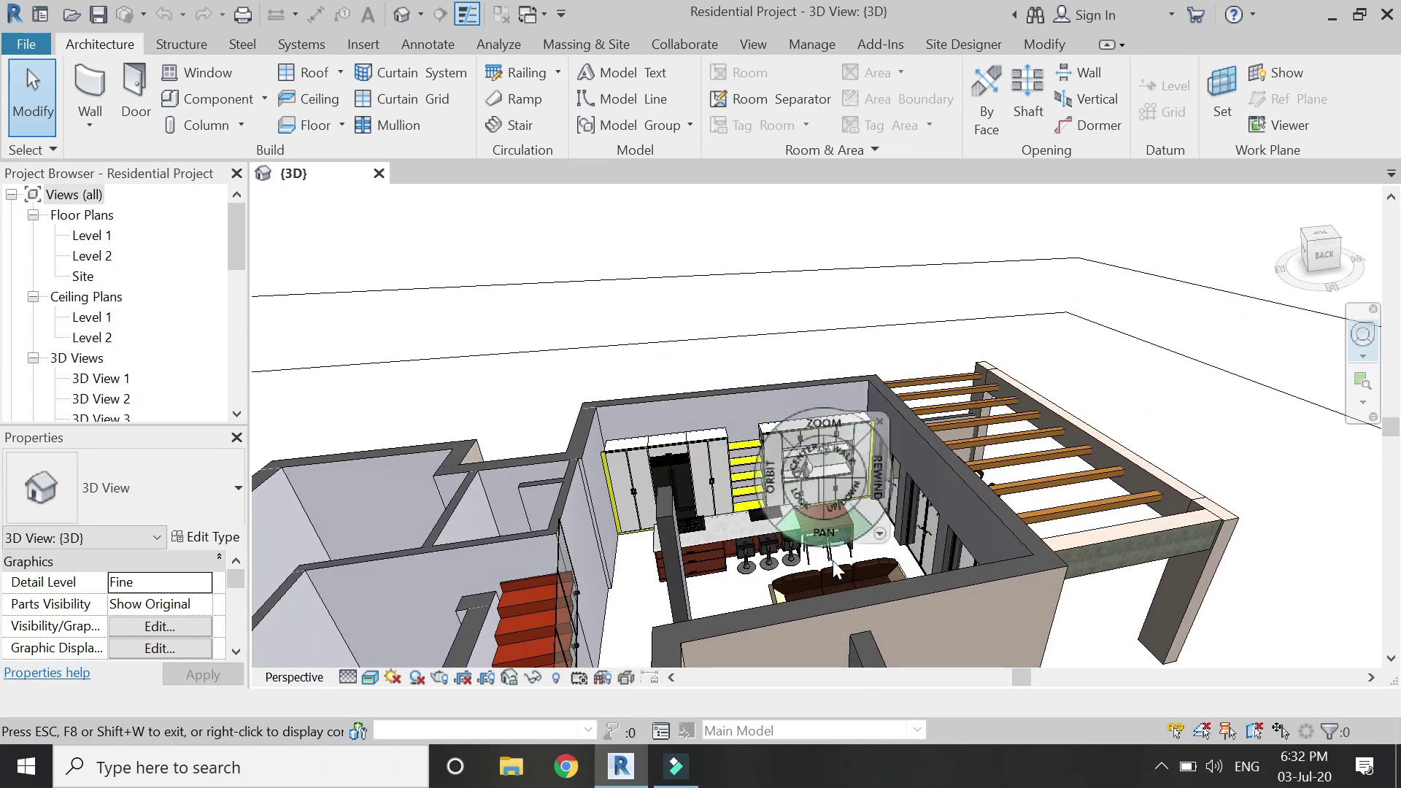
{"action": "mouse_move", "coordinate": [829, 460]}
{"action": "left_mouse_down"}
{"action": "mouse_move", "coordinate": [845, 483]}
{"action": "mouse_move", "coordinate": [769, 387]}
{"action": "mouse_move", "coordinate": [765, 405]}
{"action": "mouse_move", "coordinate": [737, 394]}
{"action": "mouse_move", "coordinate": [1064, 618]}
{"action": "mouse_move", "coordinate": [1104, 618]}
{"action": "mouse_move", "coordinate": [1044, 575]}
{"action": "mouse_move", "coordinate": [1024, 537]}
{"action": "mouse_move", "coordinate": [1162, 632]}
{"action": "left_mouse_up"}
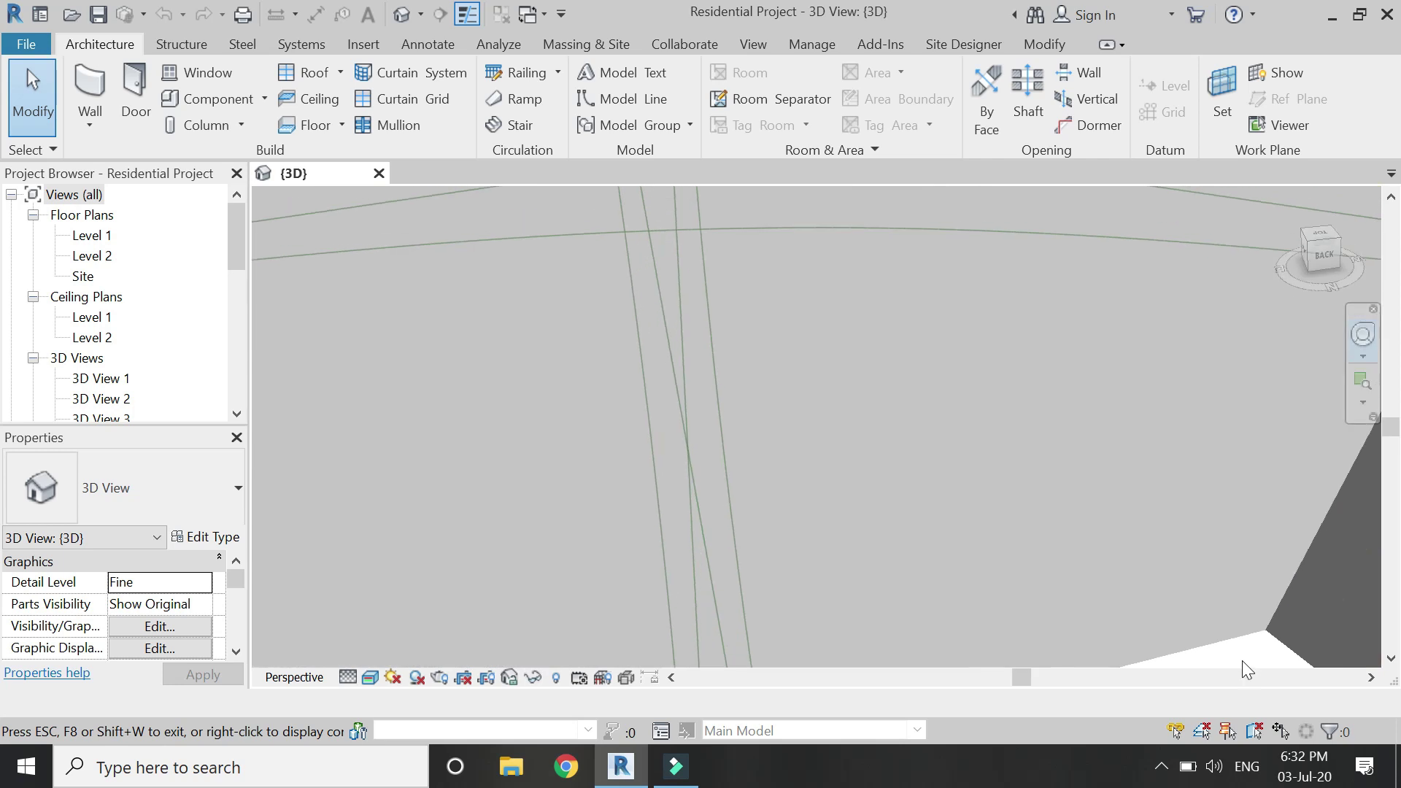
{"action": "left_click_drag", "start_coordinate": [1242, 660], "coordinate": [861, 428]}
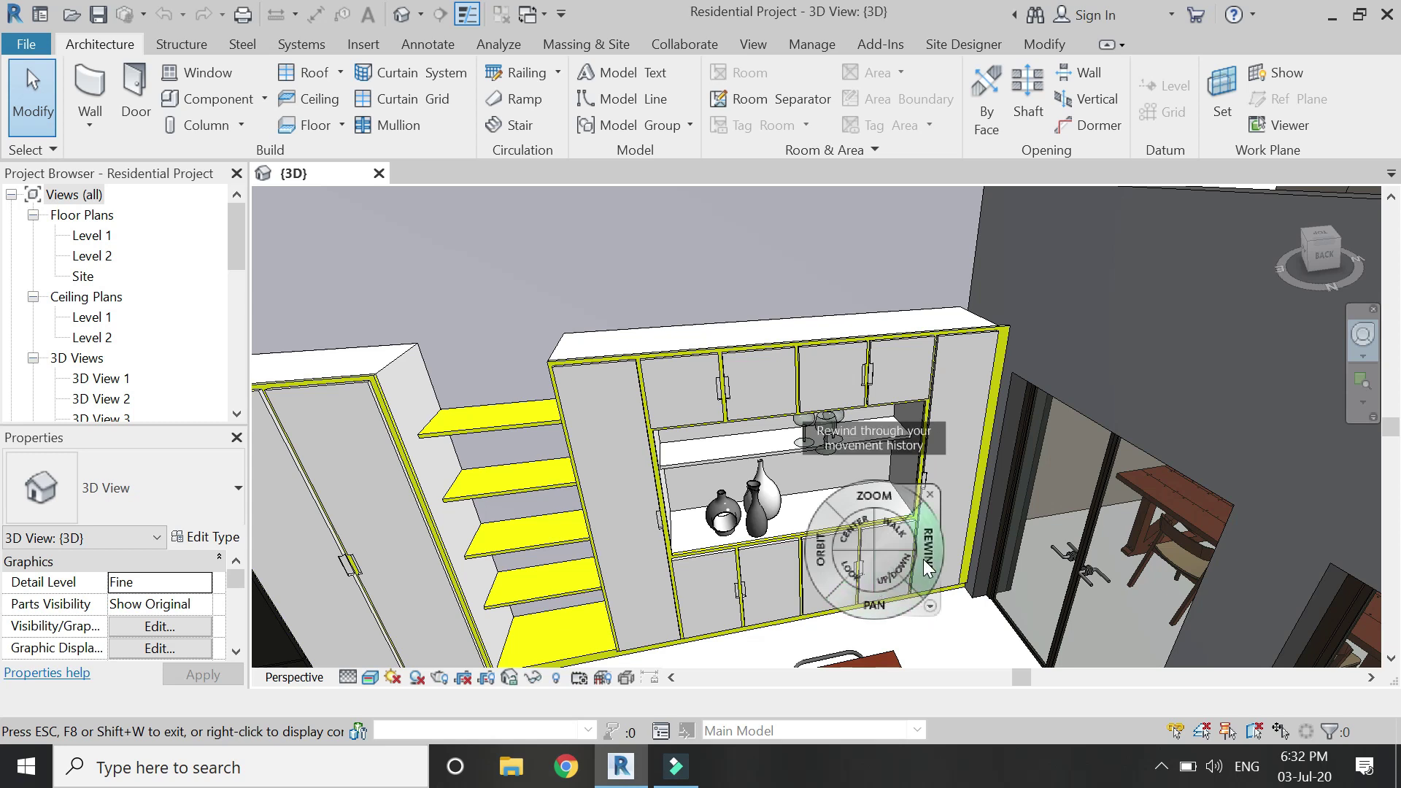
{"action": "left_click", "coordinate": [874, 609]}
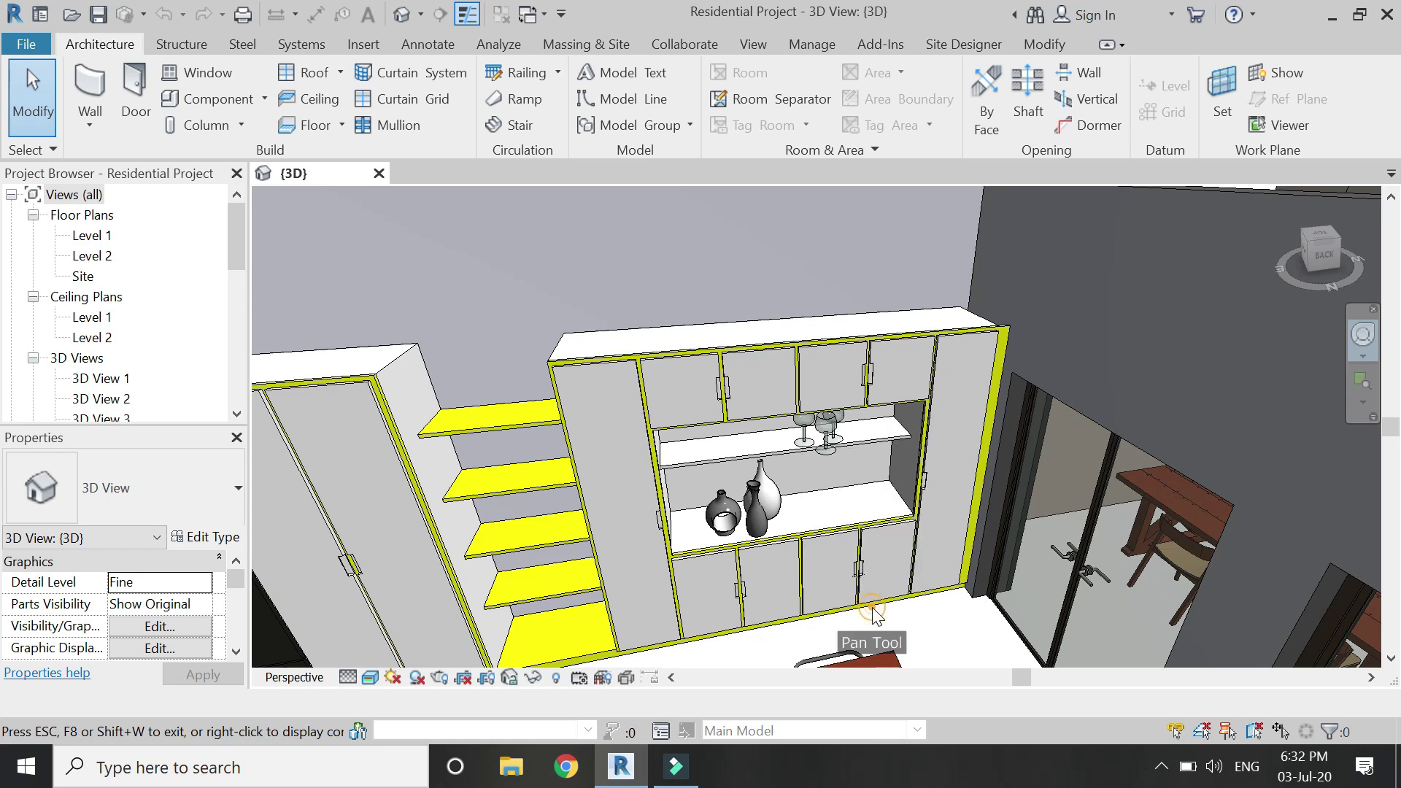
{"action": "mouse_move", "coordinate": [874, 609]}
{"action": "left_mouse_down"}
{"action": "mouse_move", "coordinate": [766, 595]}
{"action": "mouse_move", "coordinate": [526, 603]}
{"action": "mouse_move", "coordinate": [462, 635]}
{"action": "mouse_move", "coordinate": [887, 604]}
{"action": "mouse_move", "coordinate": [1218, 558]}
{"action": "mouse_move", "coordinate": [953, 559]}
{"action": "mouse_move", "coordinate": [527, 603]}
{"action": "mouse_move", "coordinate": [796, 576]}
{"action": "mouse_move", "coordinate": [890, 589]}
{"action": "left_mouse_up"}
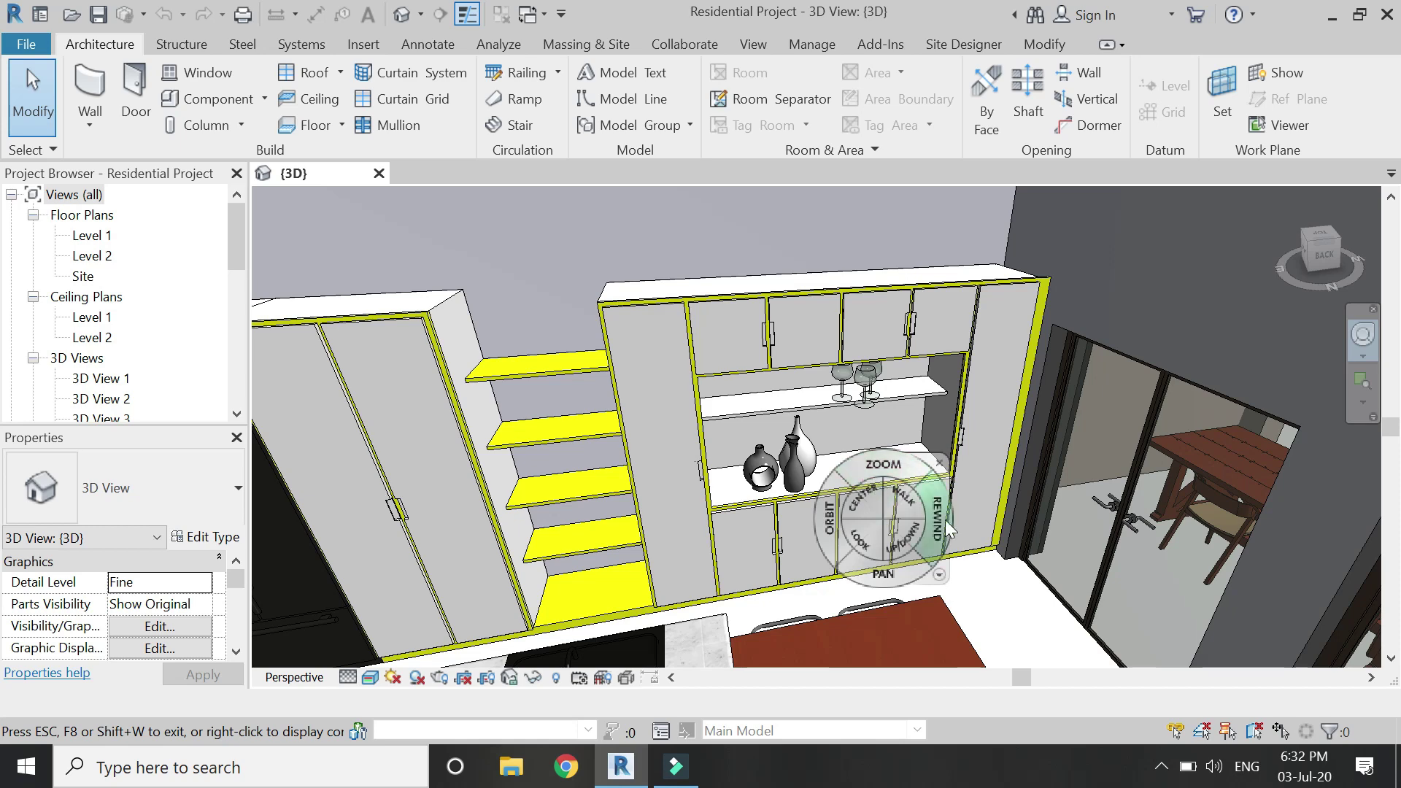
{"action": "mouse_move", "coordinate": [946, 520]}
{"action": "left_mouse_down"}
{"action": "mouse_move", "coordinate": [558, 523]}
{"action": "mouse_move", "coordinate": [936, 520]}
{"action": "left_mouse_up"}
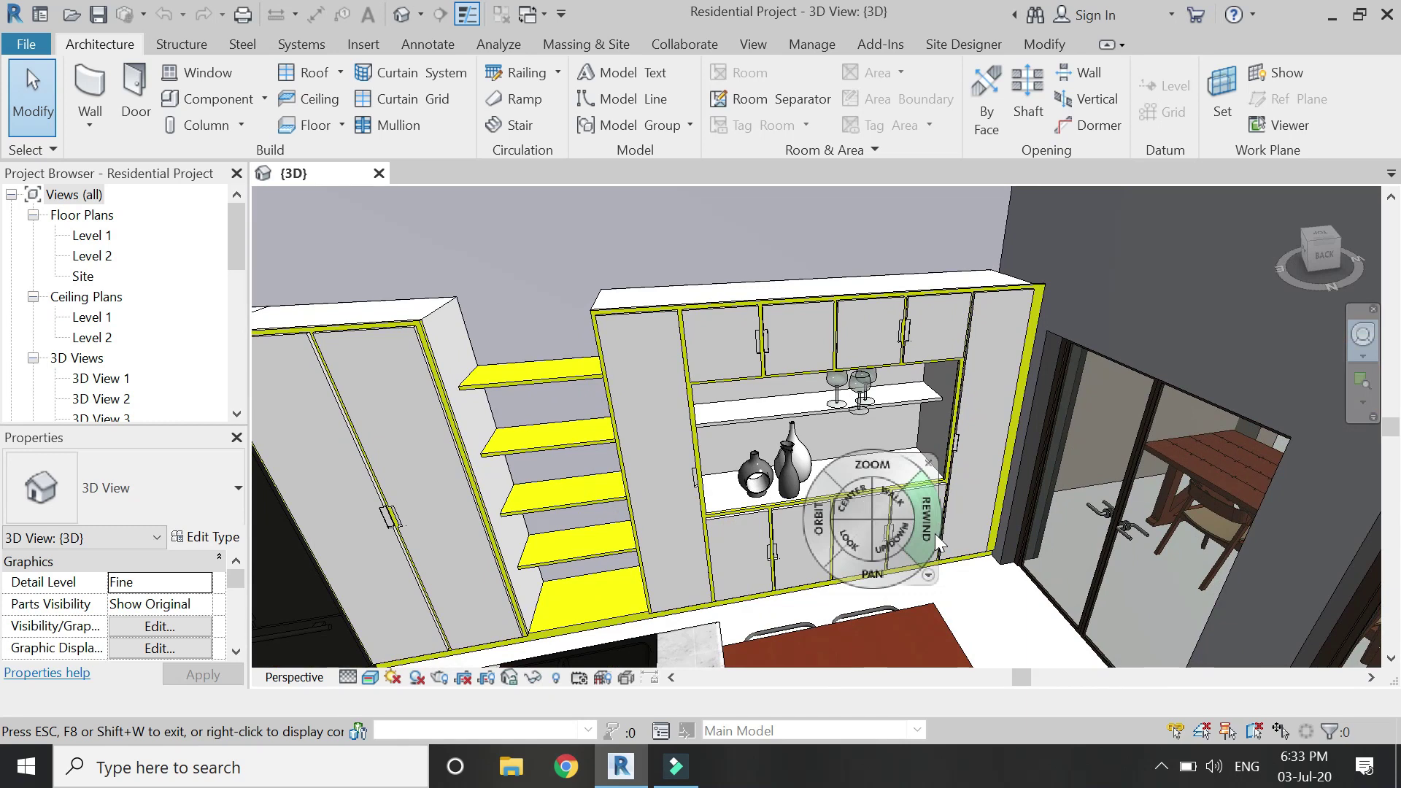
- Raise the camera above the kitchen cabinets with the Up/Down wedge and close the wheel
{"action": "left_click", "coordinate": [895, 540]}
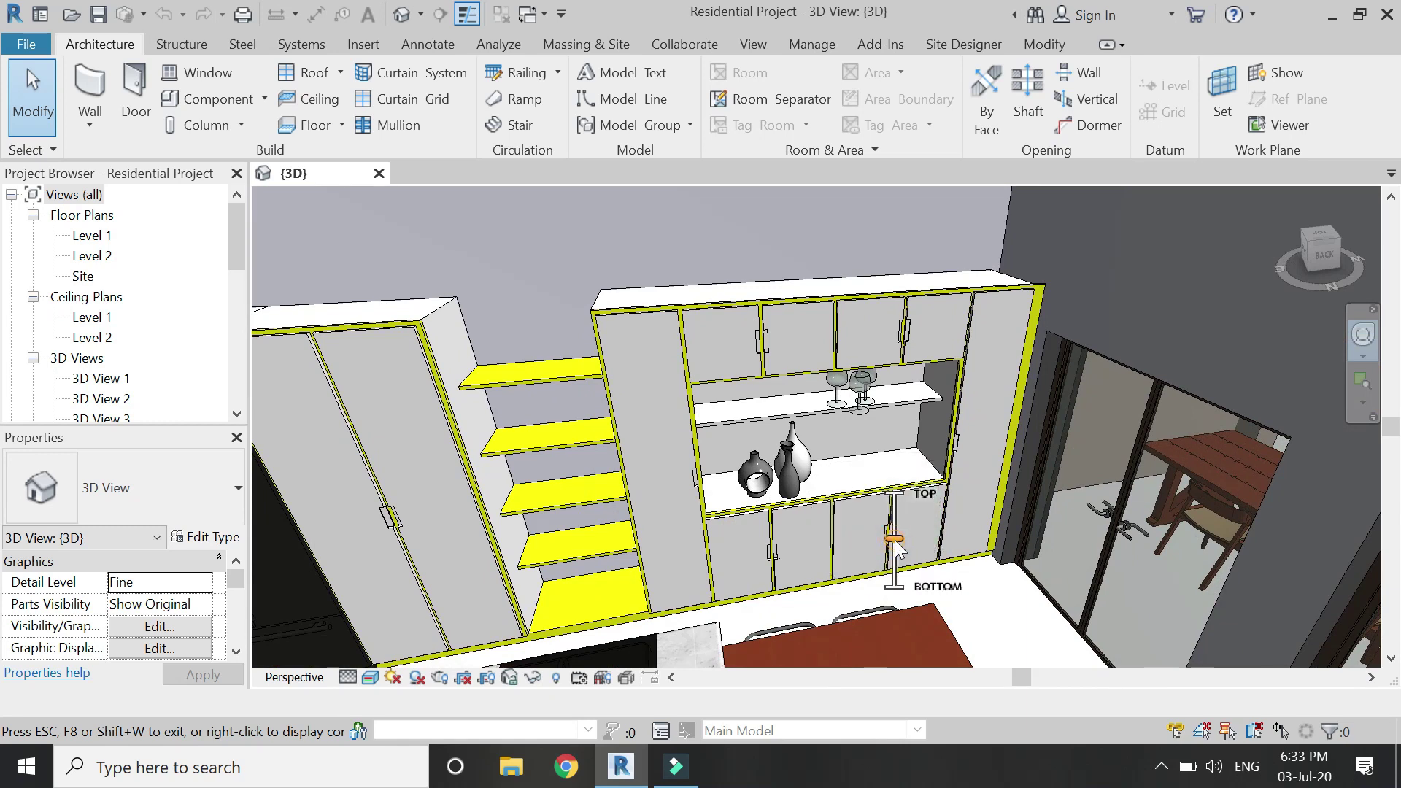
{"action": "mouse_move", "coordinate": [895, 540]}
{"action": "left_mouse_down"}
{"action": "mouse_move", "coordinate": [869, 299]}
{"action": "mouse_move", "coordinate": [891, 493]}
{"action": "left_mouse_up"}
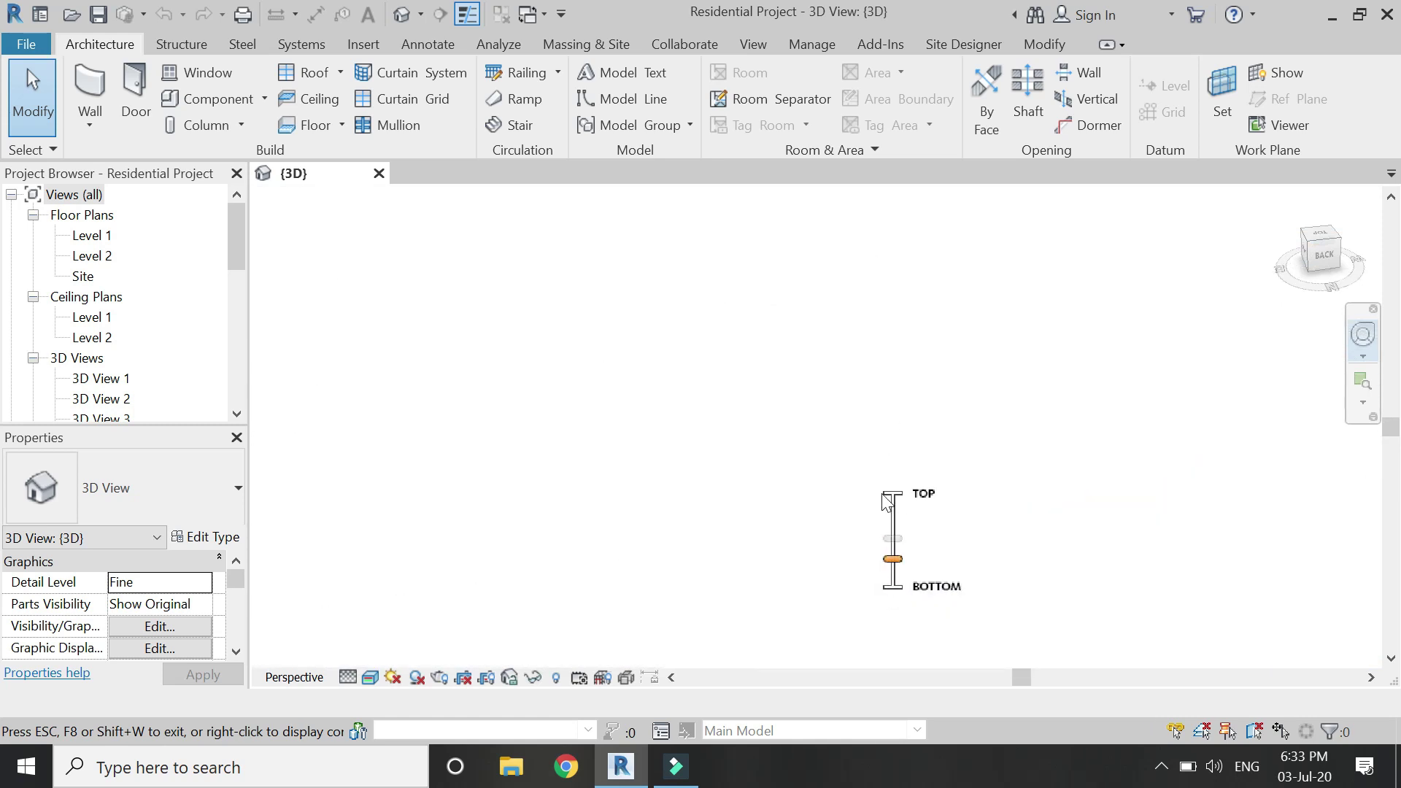
{"action": "left_click_drag", "start_coordinate": [863, 225], "coordinate": [864, 226]}
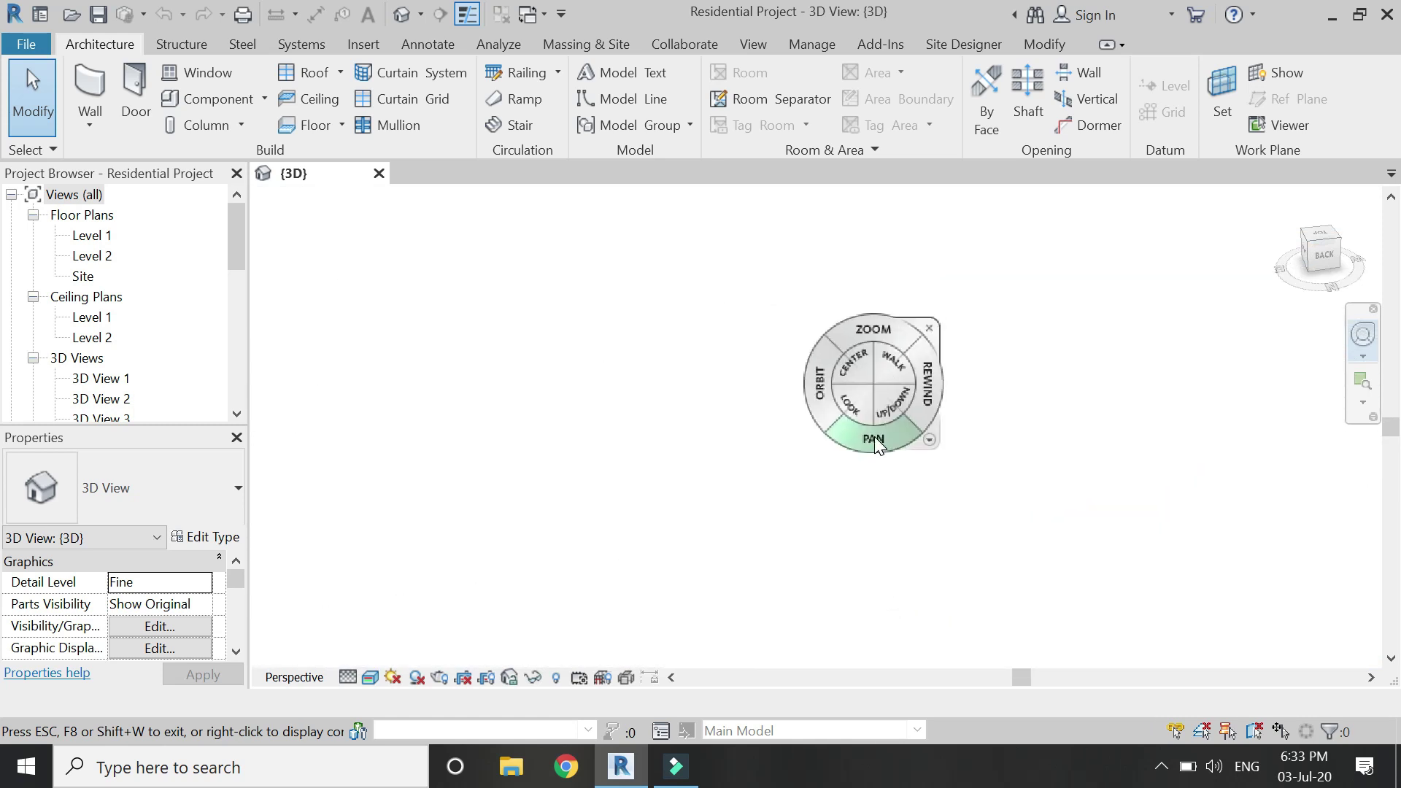
{"action": "left_click_drag", "start_coordinate": [874, 436], "coordinate": [880, 409]}
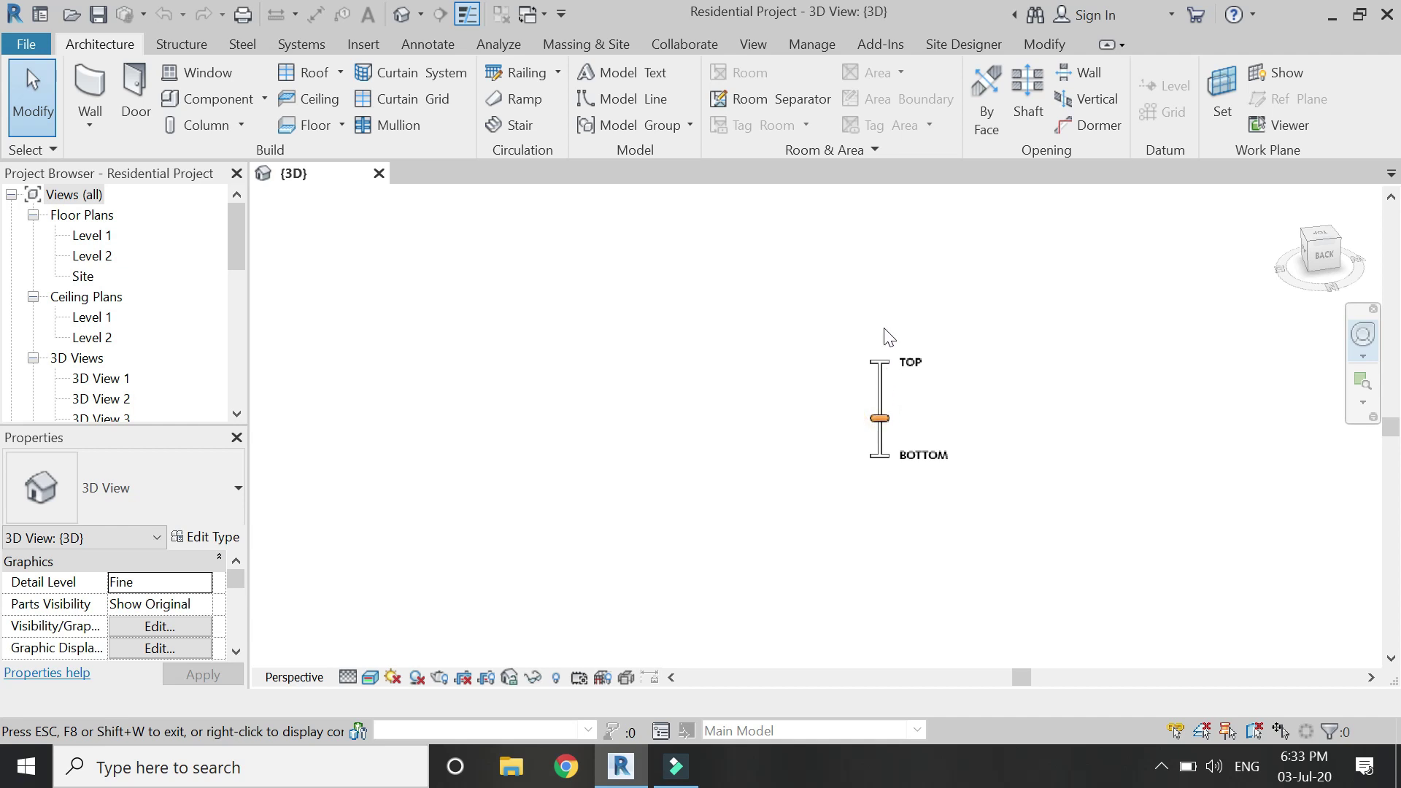
{"action": "left_click_drag", "start_coordinate": [887, 336], "coordinate": [891, 401]}
{"action": "key", "text": "Escape"}
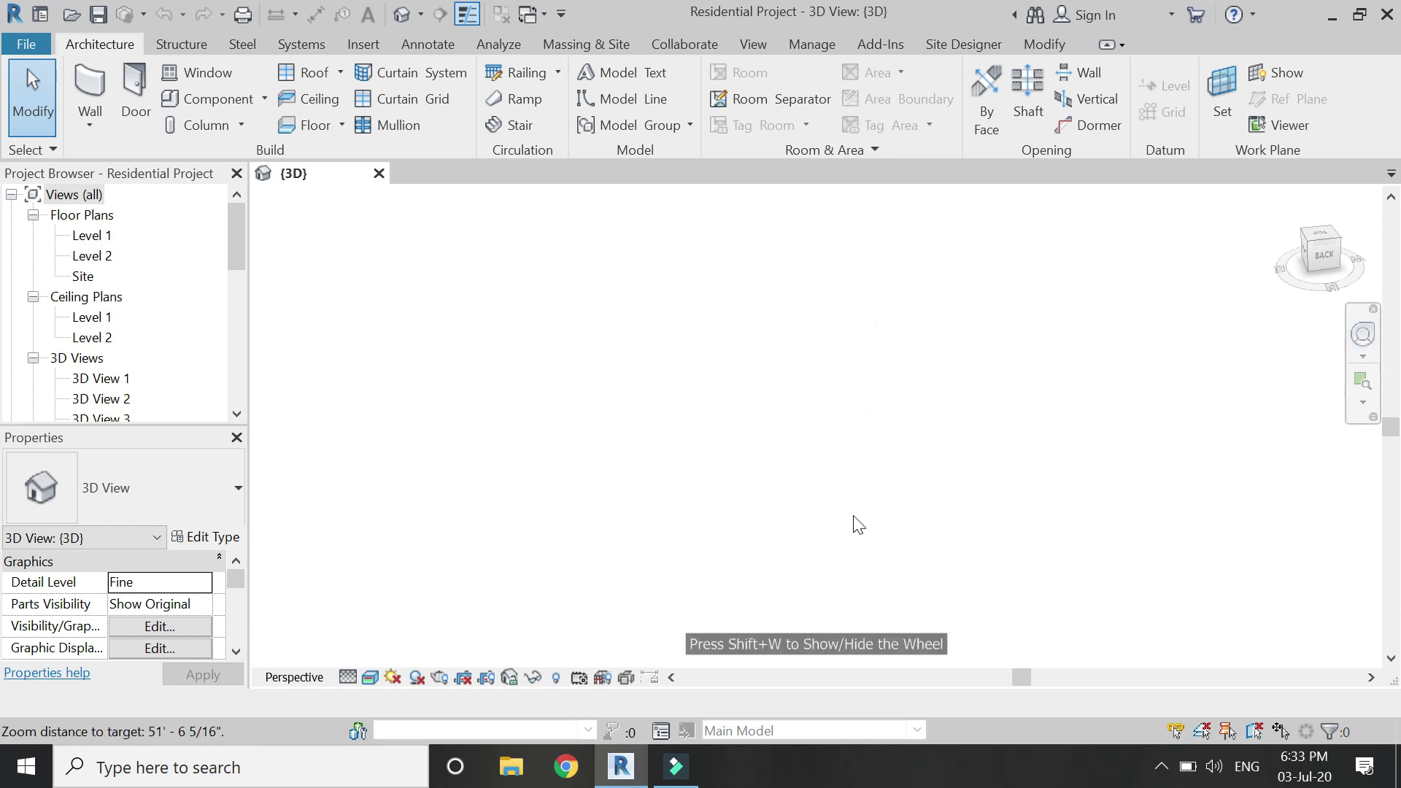
- Zoom with the mouse wheel, then walk toward and turn to face the kitchen cabinets
{"action": "scroll", "coordinate": [858, 524], "scroll_direction": "down", "scroll_amount": 2}
{"action": "scroll", "coordinate": [854, 515], "scroll_direction": "down", "scroll_amount": 3}
{"action": "scroll", "coordinate": [941, 576], "scroll_direction": "down", "scroll_amount": 2}
{"action": "scroll", "coordinate": [903, 458], "scroll_direction": "up", "scroll_amount": 5}
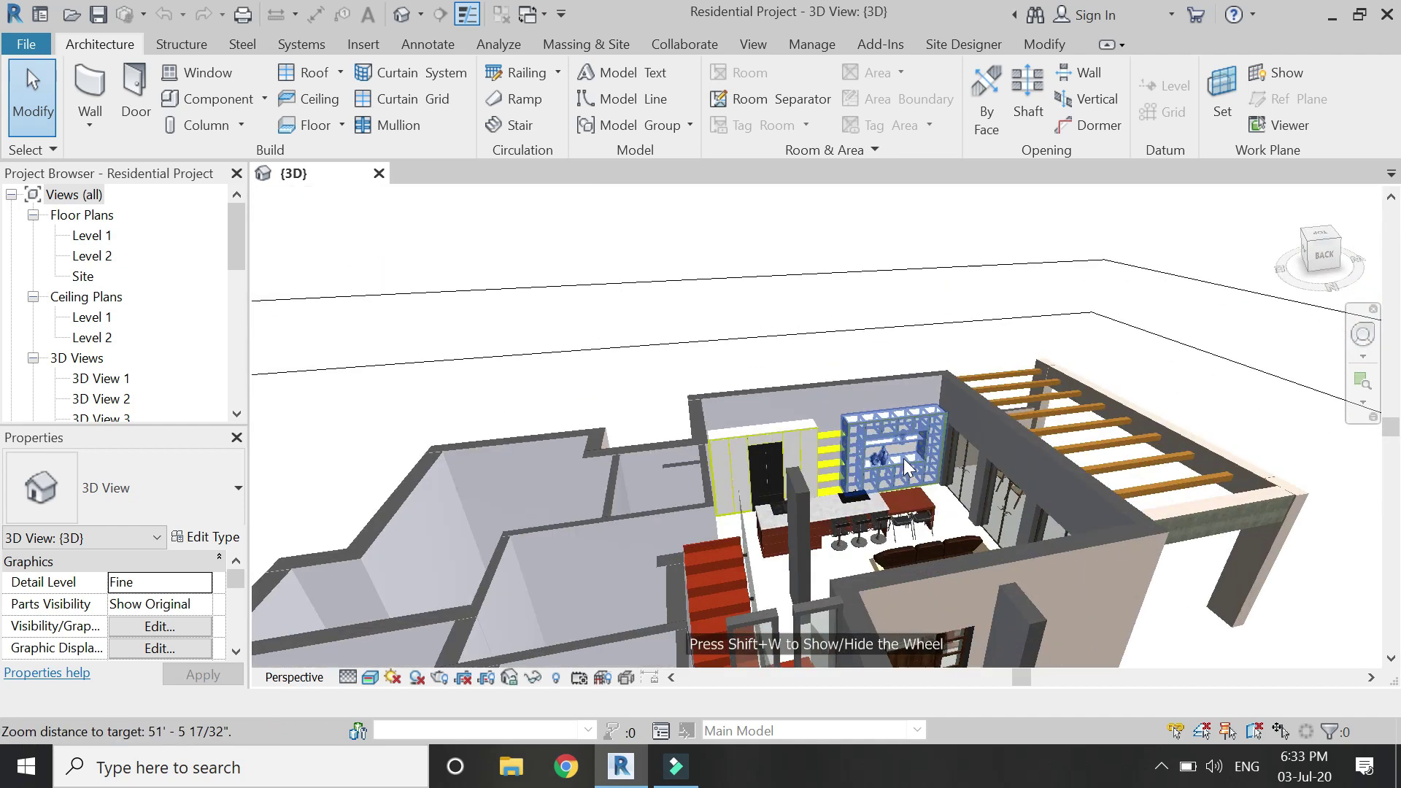
{"action": "scroll", "coordinate": [904, 458], "scroll_direction": "up", "scroll_amount": 2}
{"action": "scroll", "coordinate": [912, 443], "scroll_direction": "up", "scroll_amount": 3}
{"action": "scroll", "coordinate": [916, 457], "scroll_direction": "up", "scroll_amount": 2}
{"action": "scroll", "coordinate": [921, 473], "scroll_direction": "up", "scroll_amount": 1}
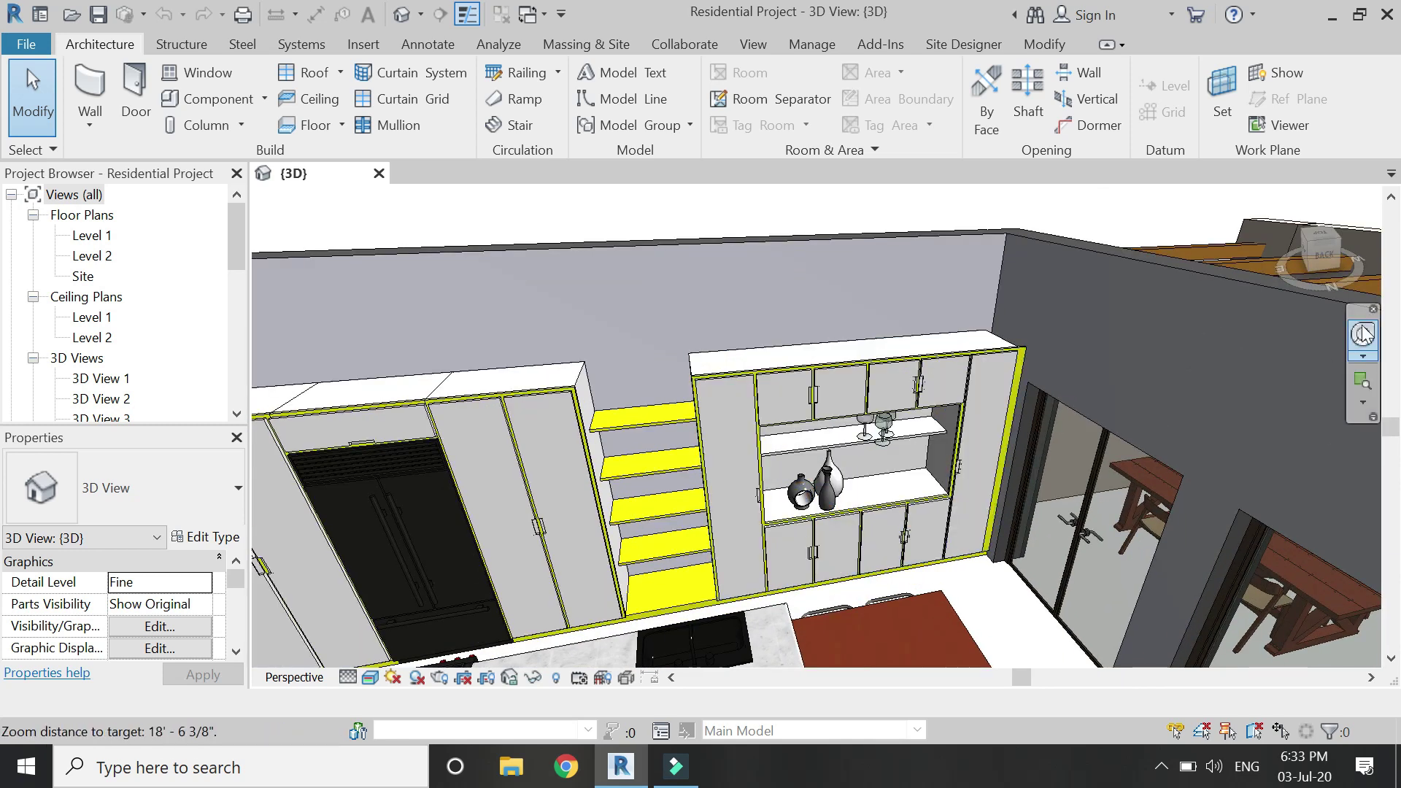
{"action": "left_click", "coordinate": [1370, 340]}
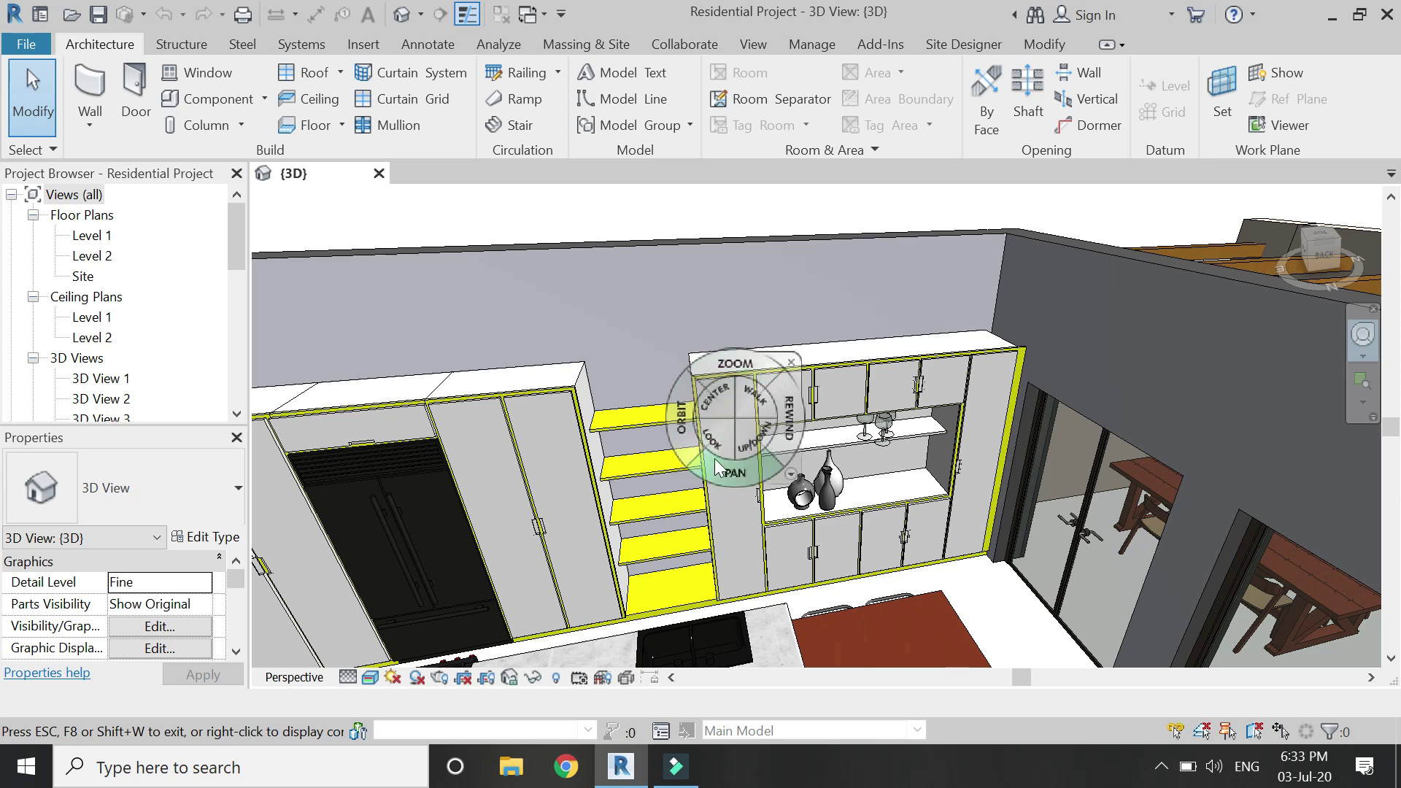
{"action": "mouse_move", "coordinate": [756, 404]}
{"action": "left_mouse_down"}
{"action": "mouse_move", "coordinate": [740, 575]}
{"action": "mouse_move", "coordinate": [418, 579]}
{"action": "left_mouse_up"}
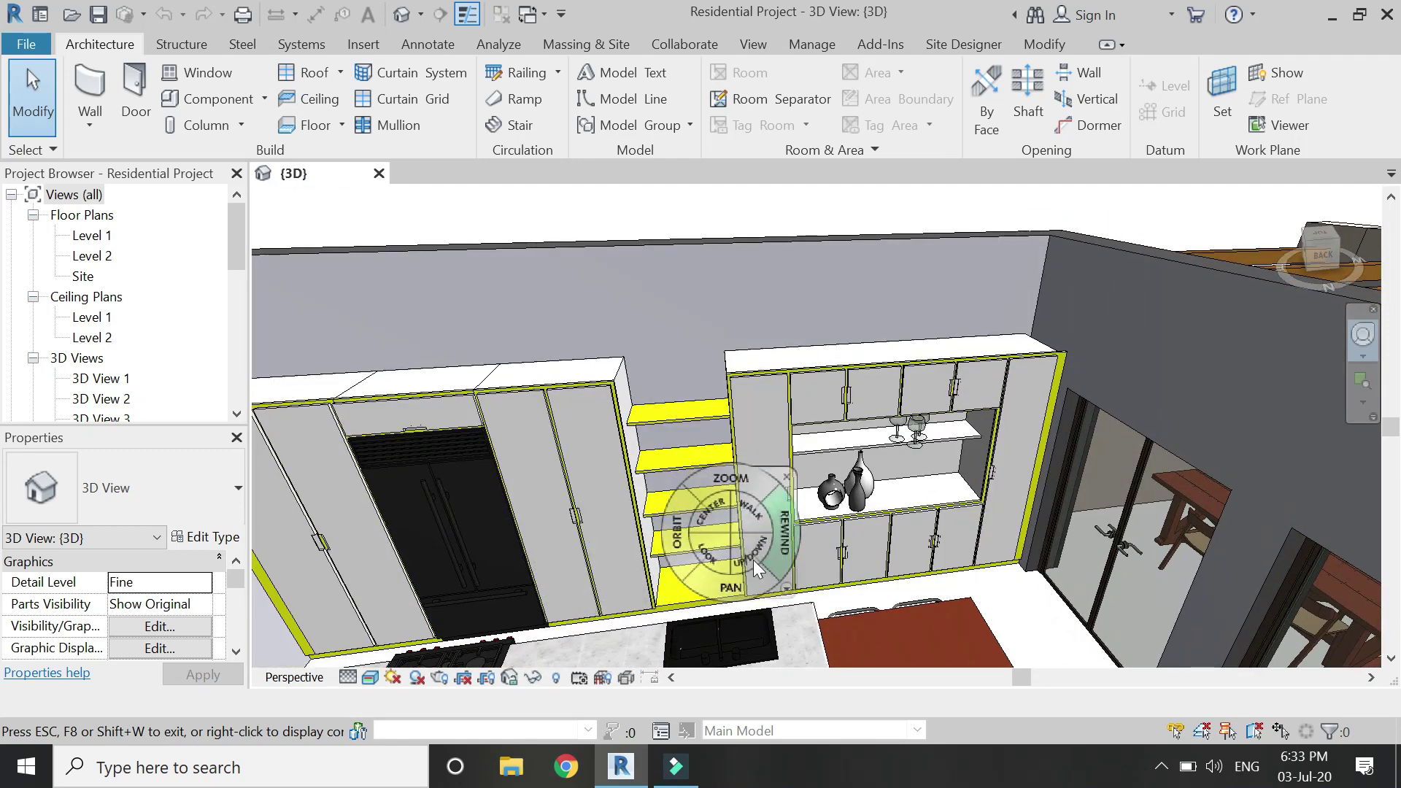
{"action": "mouse_move", "coordinate": [702, 543]}
{"action": "left_mouse_down"}
{"action": "mouse_move", "coordinate": [1014, 460]}
{"action": "mouse_move", "coordinate": [1116, 343]}
{"action": "mouse_move", "coordinate": [1299, 407]}
{"action": "mouse_move", "coordinate": [1267, 472]}
{"action": "mouse_move", "coordinate": [720, 529]}
{"action": "mouse_move", "coordinate": [397, 437]}
{"action": "mouse_move", "coordinate": [313, 469]}
{"action": "mouse_move", "coordinate": [1346, 426]}
{"action": "mouse_move", "coordinate": [274, 394]}
{"action": "mouse_move", "coordinate": [985, 491]}
{"action": "mouse_move", "coordinate": [729, 486]}
{"action": "mouse_move", "coordinate": [679, 406]}
{"action": "mouse_move", "coordinate": [625, 641]}
{"action": "mouse_move", "coordinate": [572, 351]}
{"action": "mouse_move", "coordinate": [690, 635]}
{"action": "mouse_move", "coordinate": [1102, 557]}
{"action": "mouse_move", "coordinate": [1164, 581]}
{"action": "mouse_move", "coordinate": [428, 494]}
{"action": "mouse_move", "coordinate": [167, 538]}
{"action": "mouse_move", "coordinate": [510, 500]}
{"action": "mouse_move", "coordinate": [1101, 519]}
{"action": "mouse_move", "coordinate": [928, 562]}
{"action": "mouse_move", "coordinate": [788, 512]}
{"action": "left_mouse_up"}
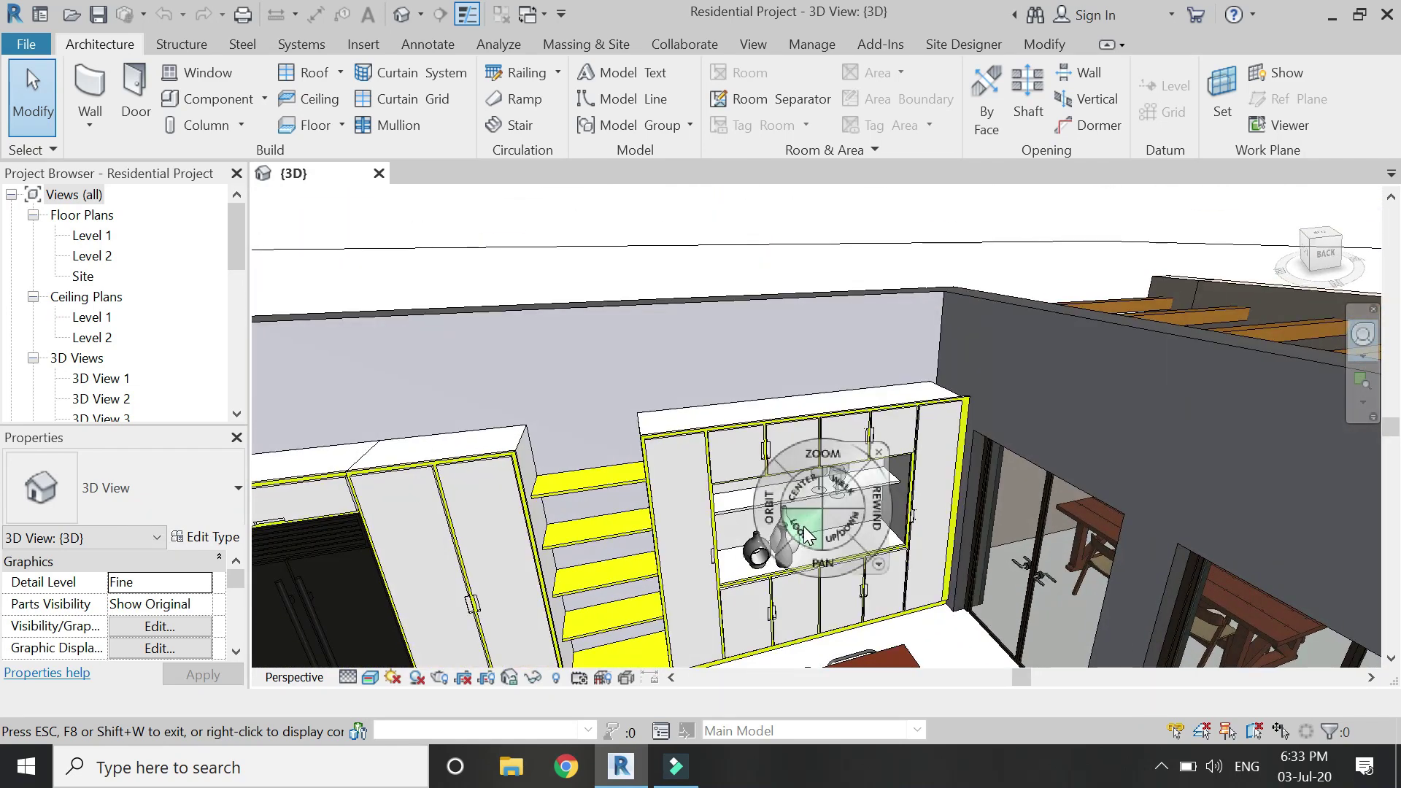
- Try the Mini Full Navigation and Mini View Object wheels, then return to the Full Navigation Wheel
{"action": "key", "text": "Escape"}
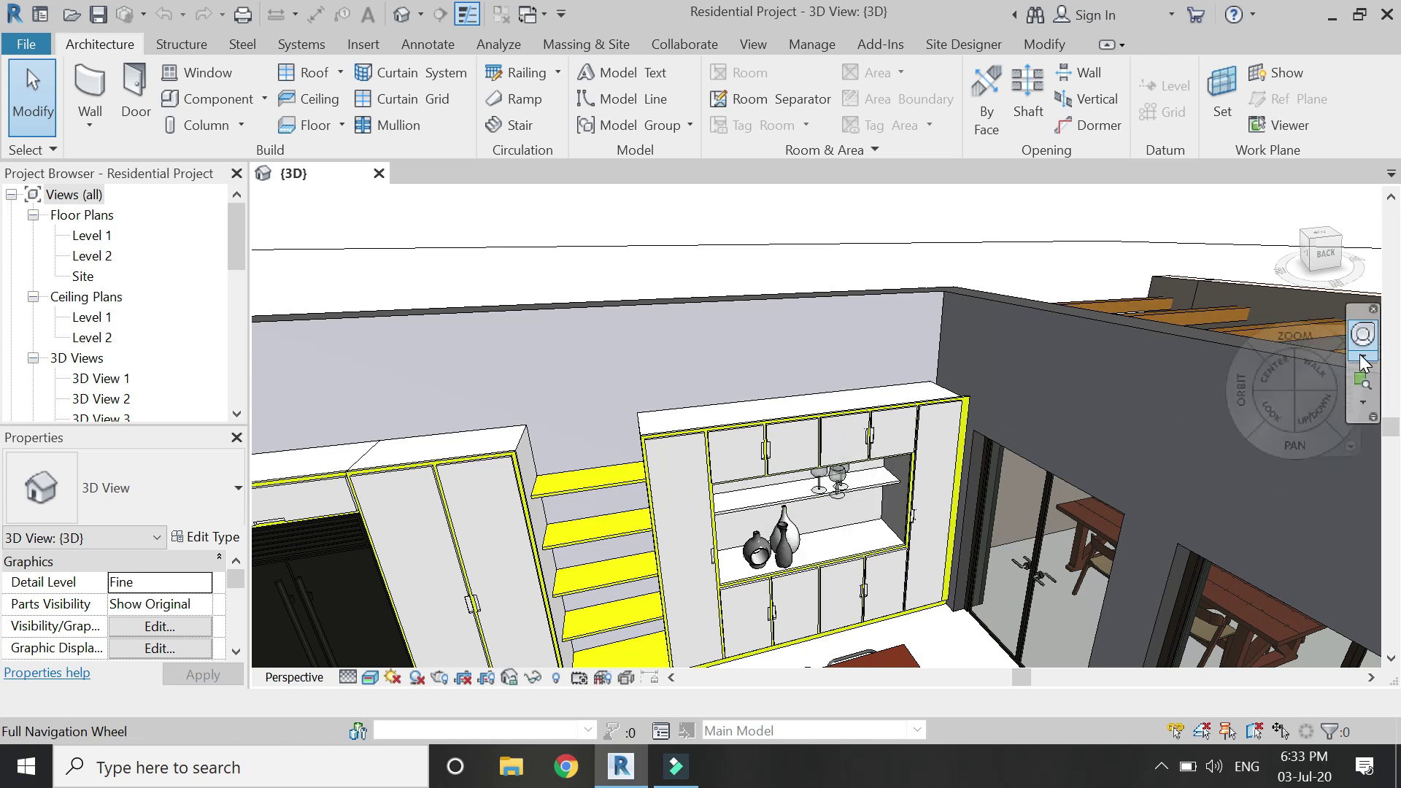
{"action": "left_click", "coordinate": [1362, 356]}
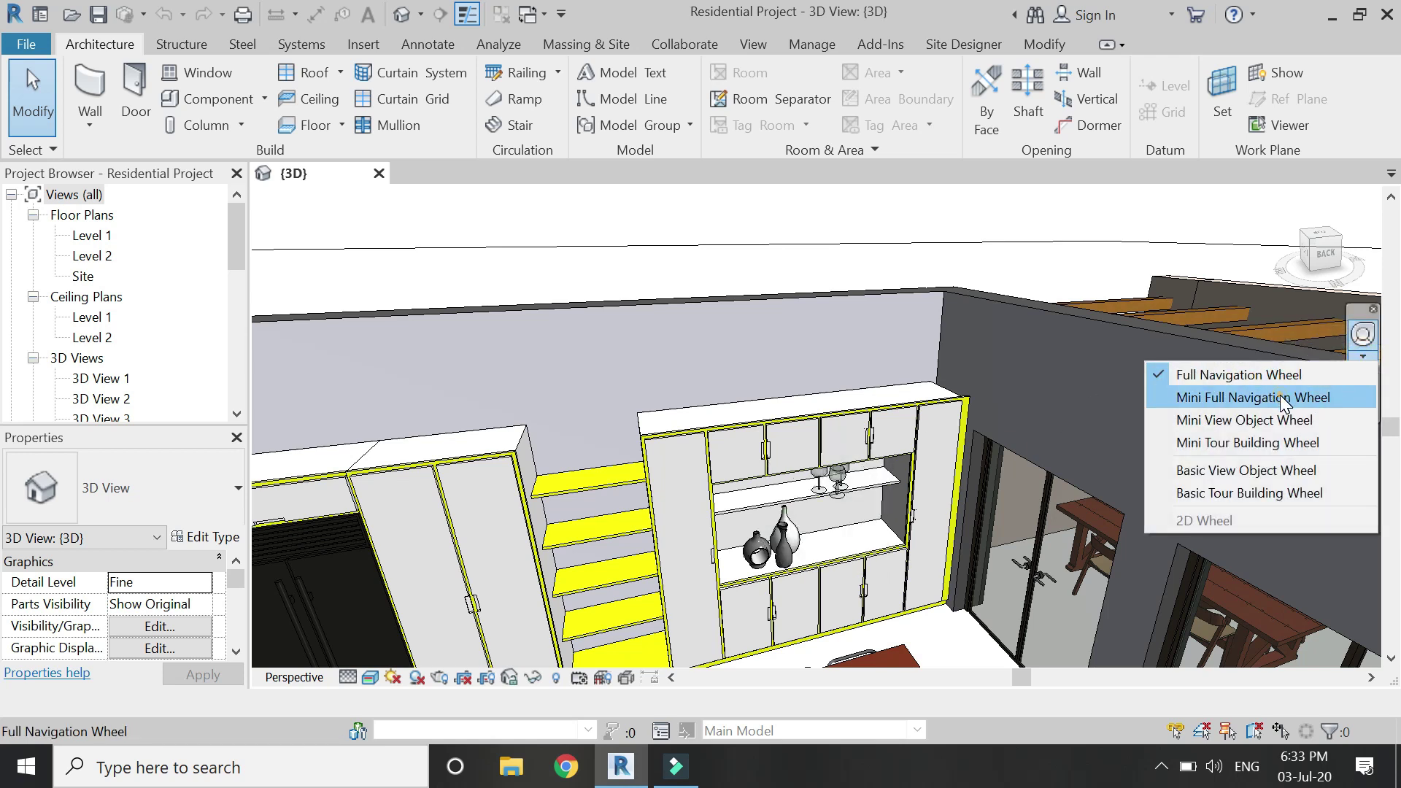
{"action": "left_click", "coordinate": [1284, 398]}
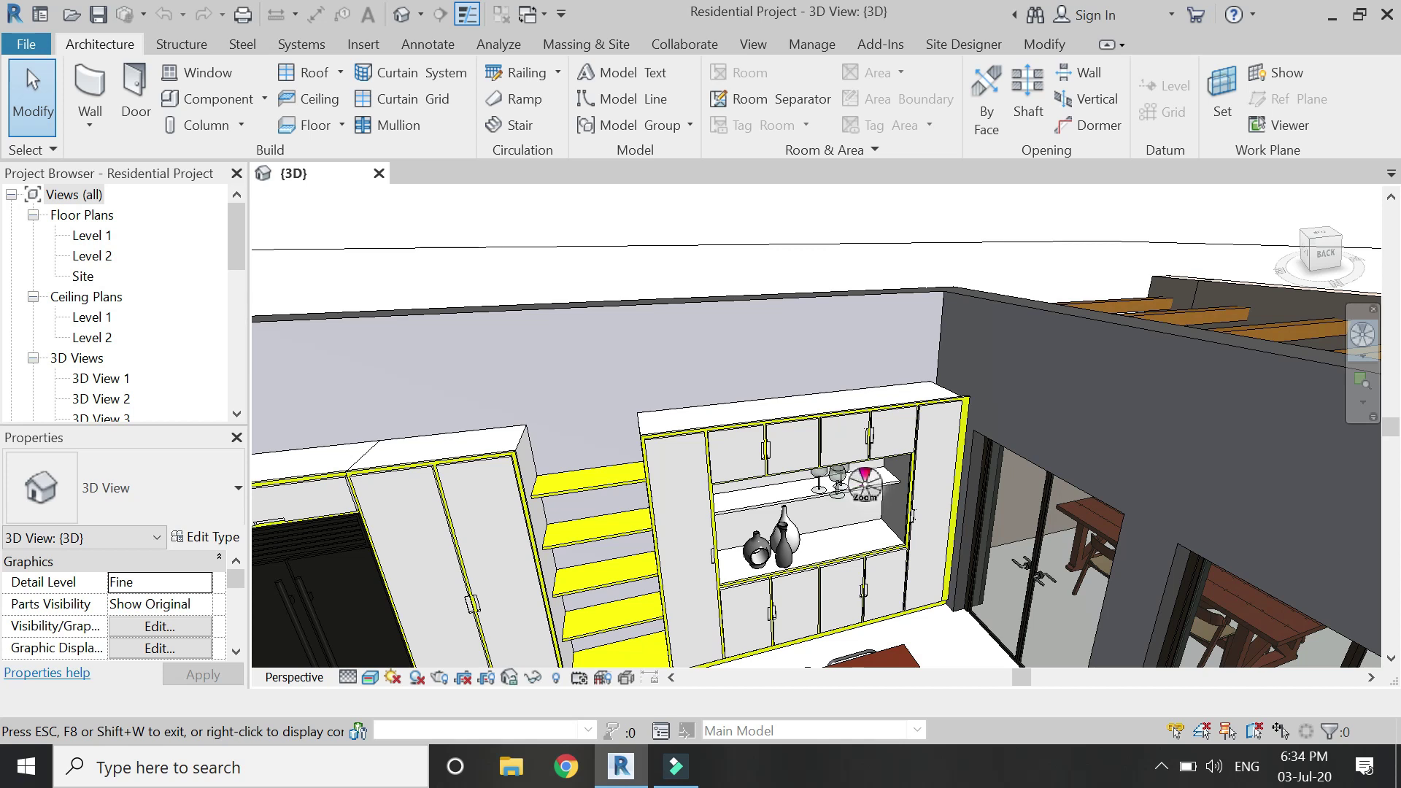
{"action": "left_click", "coordinate": [1361, 357]}
{"action": "left_click", "coordinate": [1220, 427]}
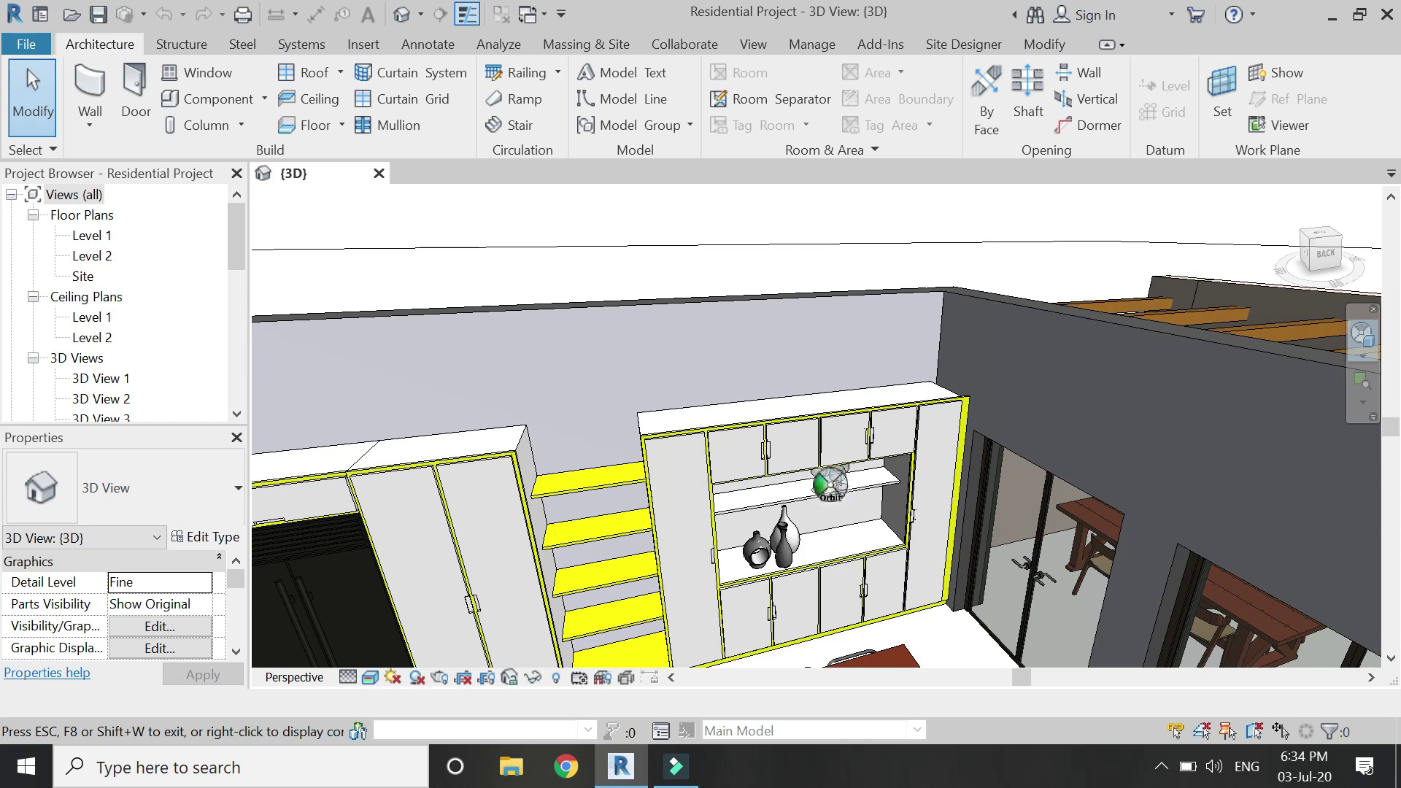
{"action": "left_click", "coordinate": [1363, 358]}
{"action": "left_click", "coordinate": [1284, 368]}
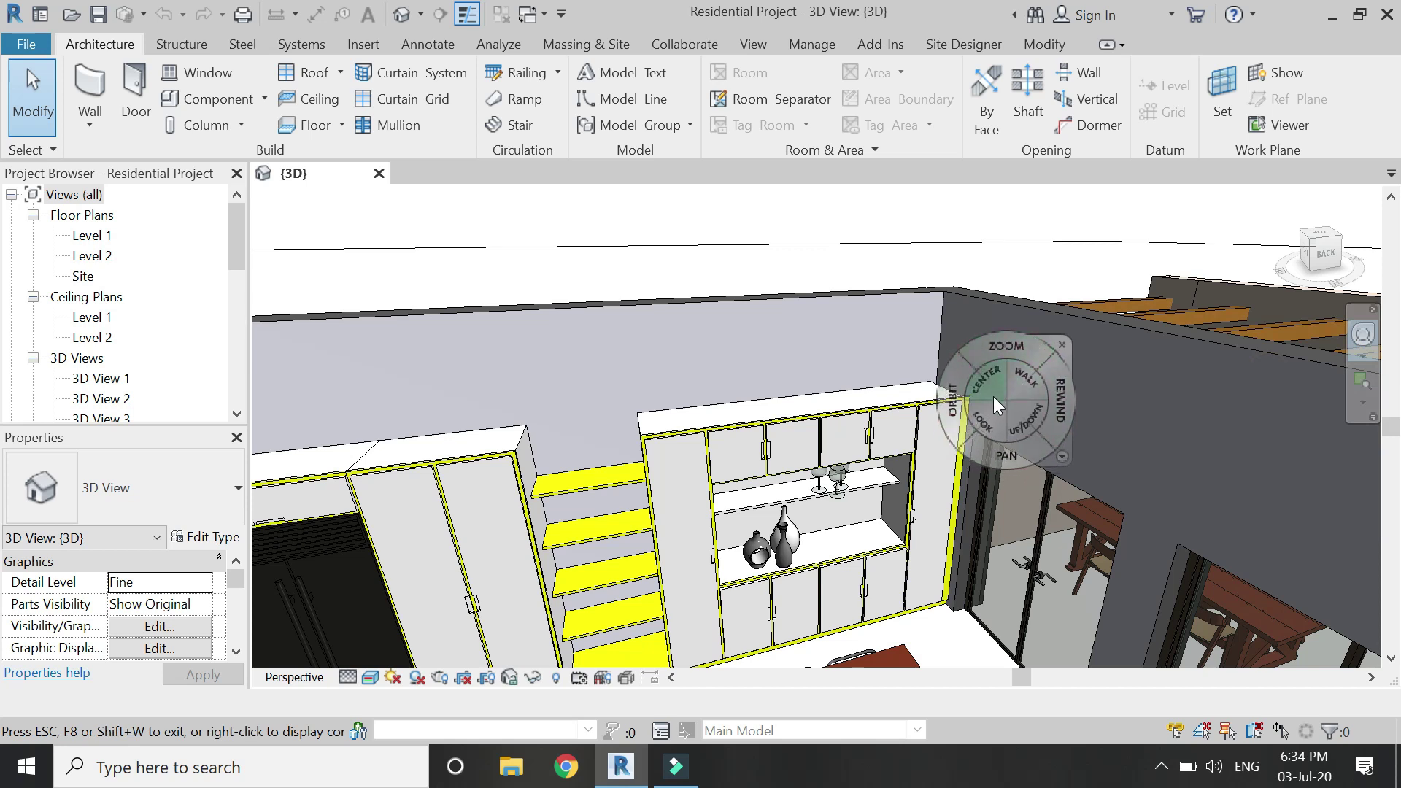
- Try the Mini View Object and Mini Tour Building wheels
{"action": "key", "text": "Escape"}
{"action": "left_click", "coordinate": [1363, 356]}
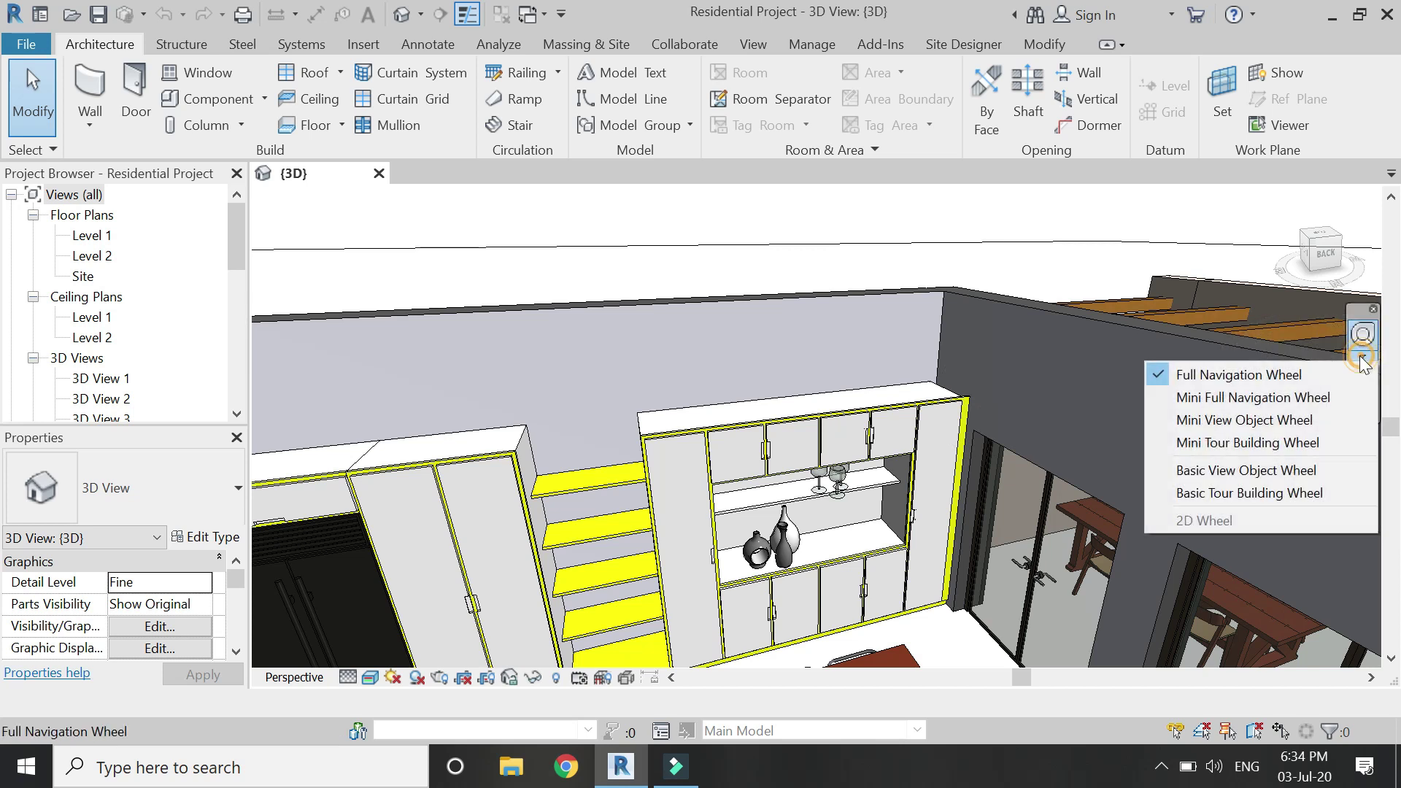
{"action": "left_click", "coordinate": [1235, 428]}
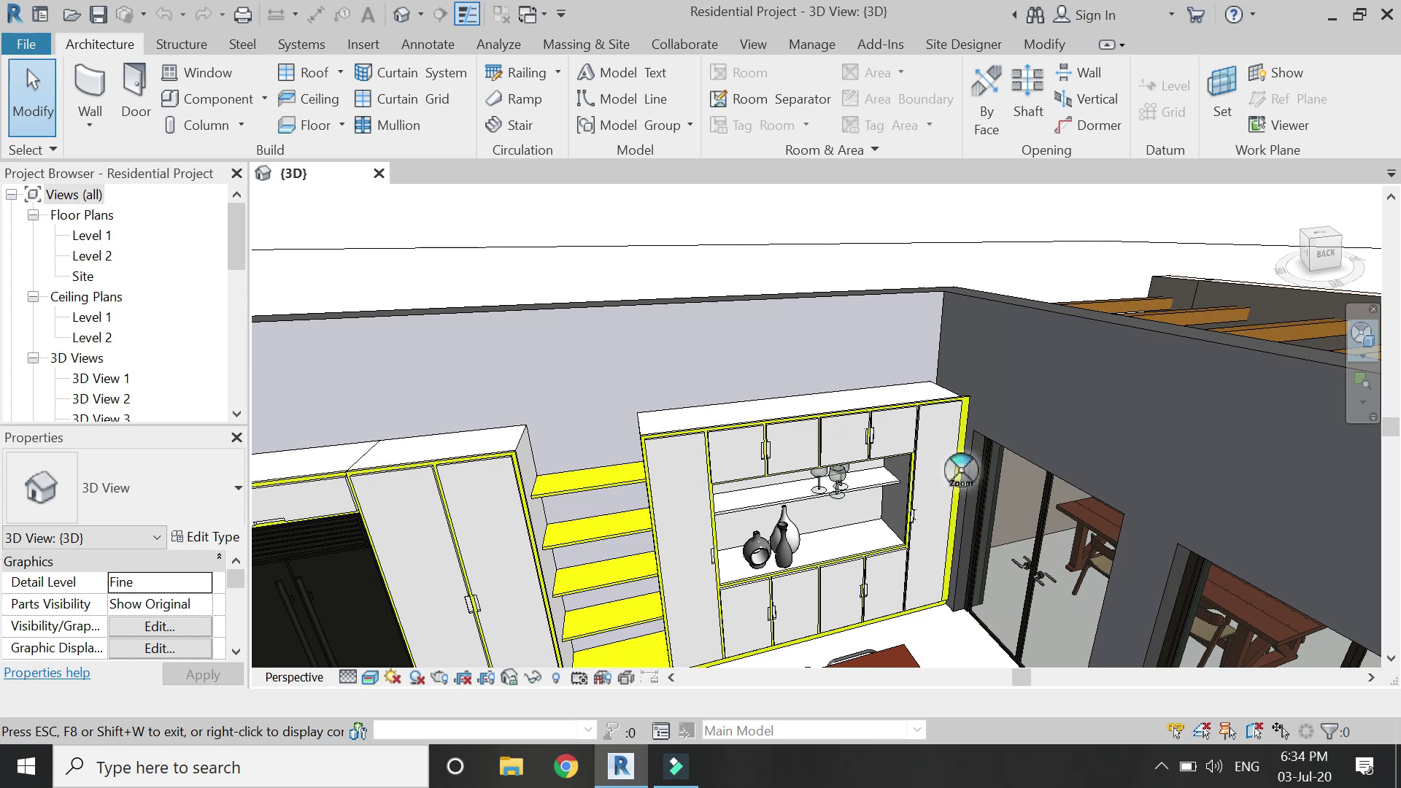
{"action": "left_click", "coordinate": [1363, 356]}
{"action": "left_click", "coordinate": [1251, 441]}
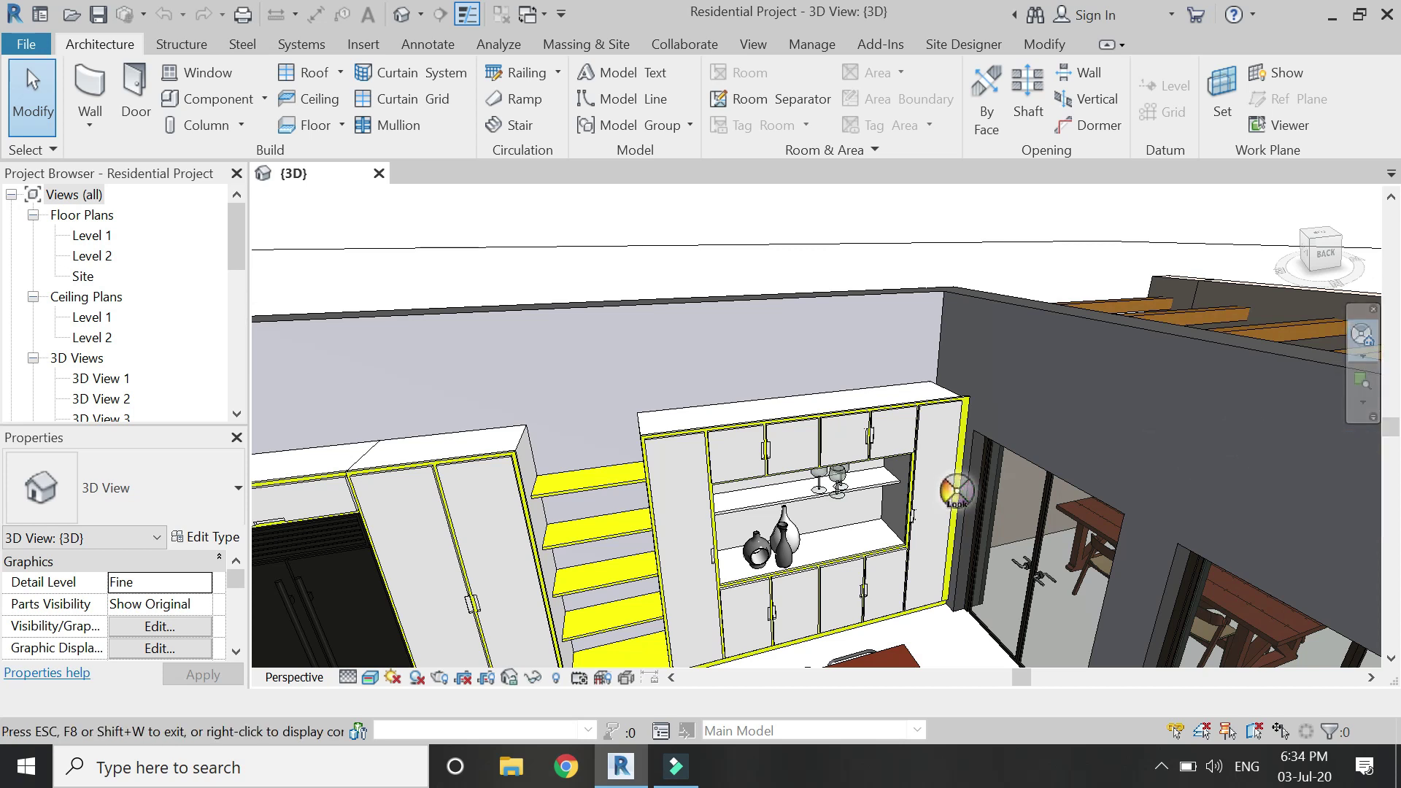
- Try the Basic View Object and Basic Tour Building wheels, ending on Basic View Object
{"action": "left_click", "coordinate": [1361, 357]}
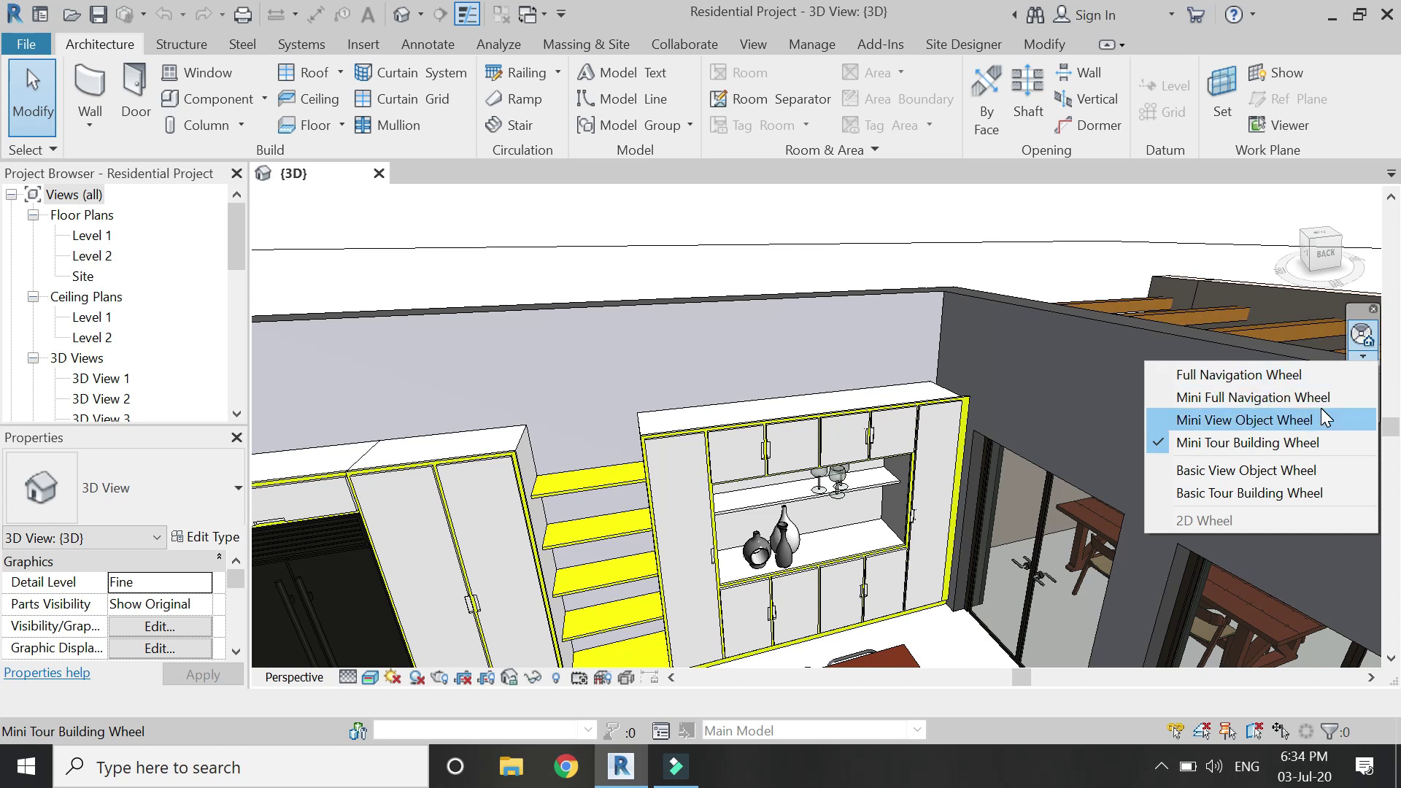
{"action": "left_click", "coordinate": [1311, 470]}
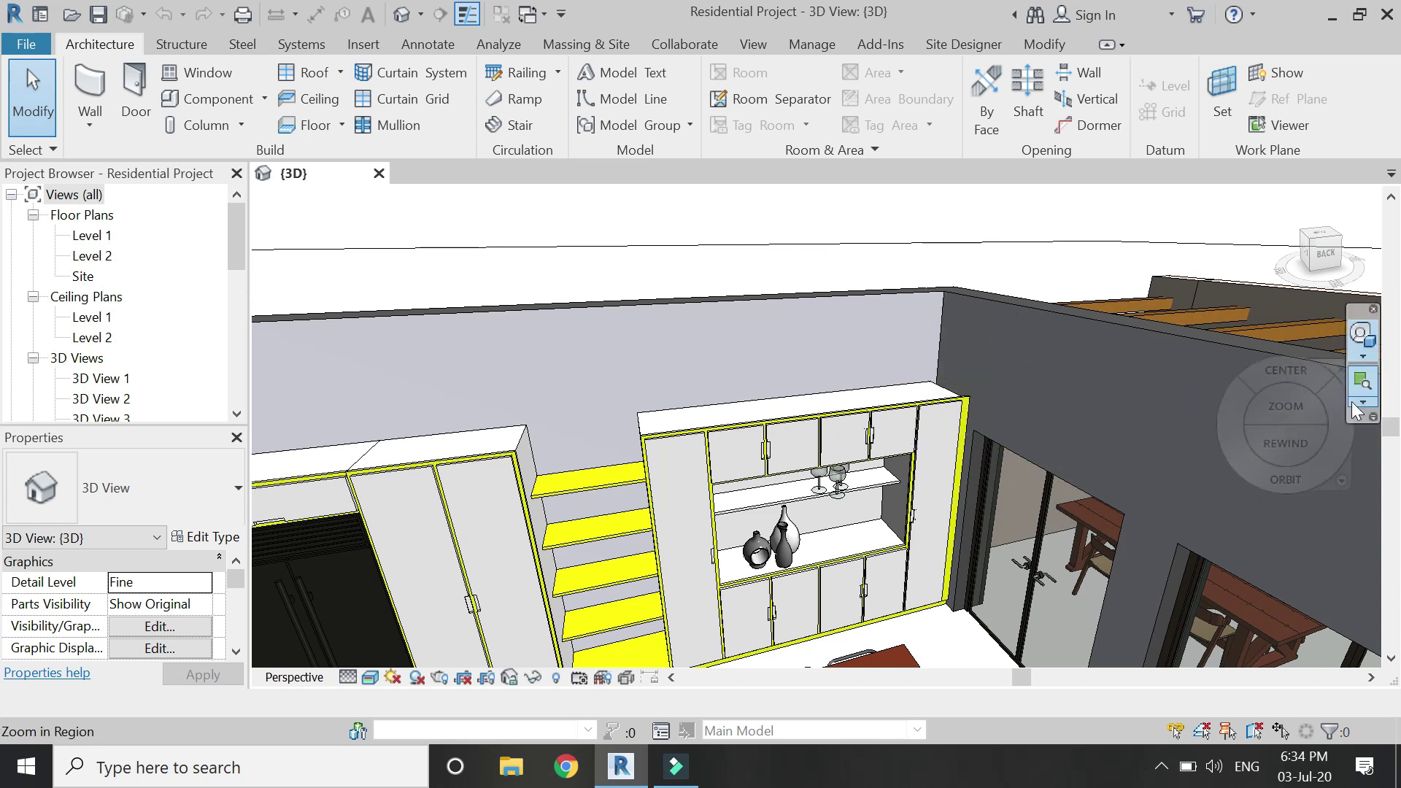
{"action": "left_click", "coordinate": [1362, 357]}
{"action": "left_click", "coordinate": [1283, 490]}
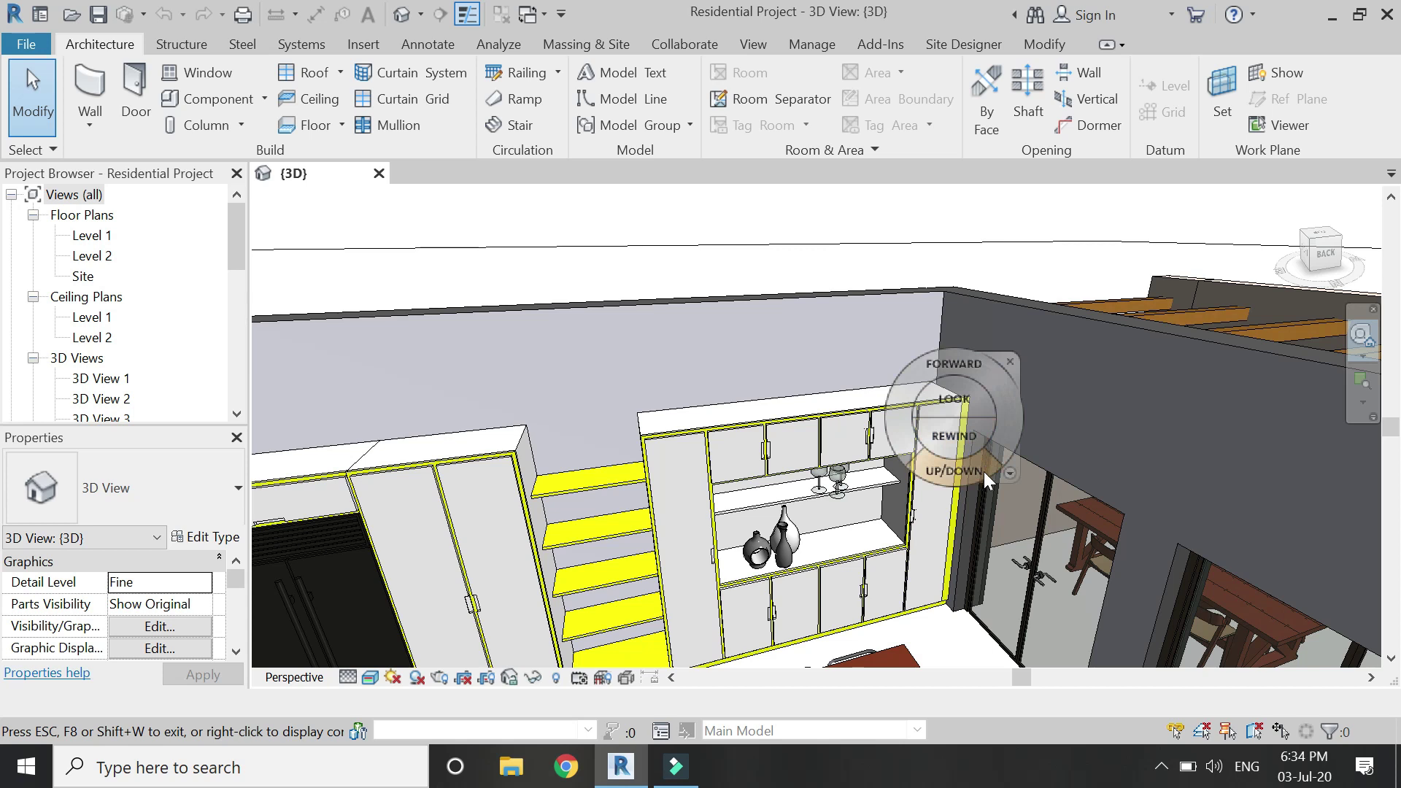
{"action": "left_click", "coordinate": [1356, 358]}
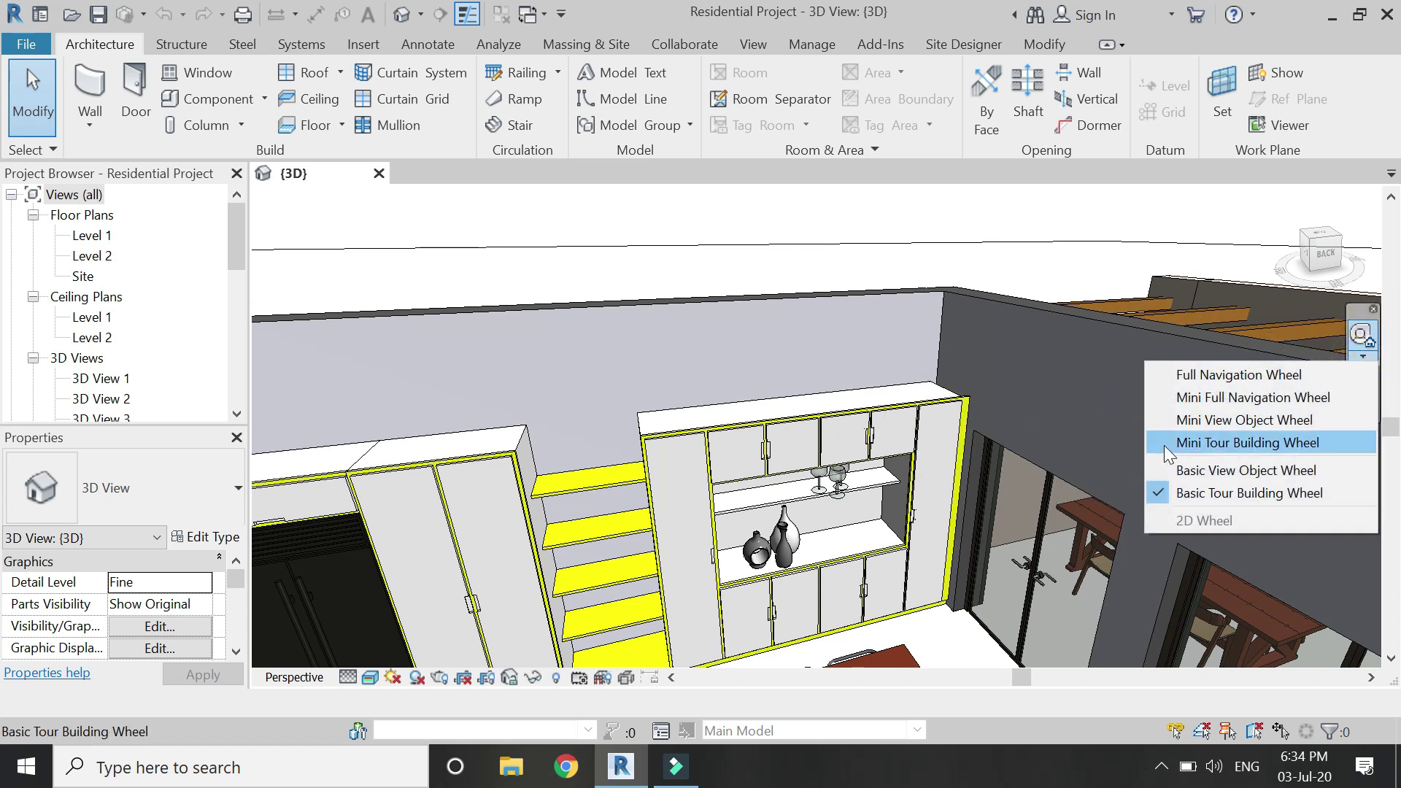
{"action": "left_click", "coordinate": [1179, 470]}
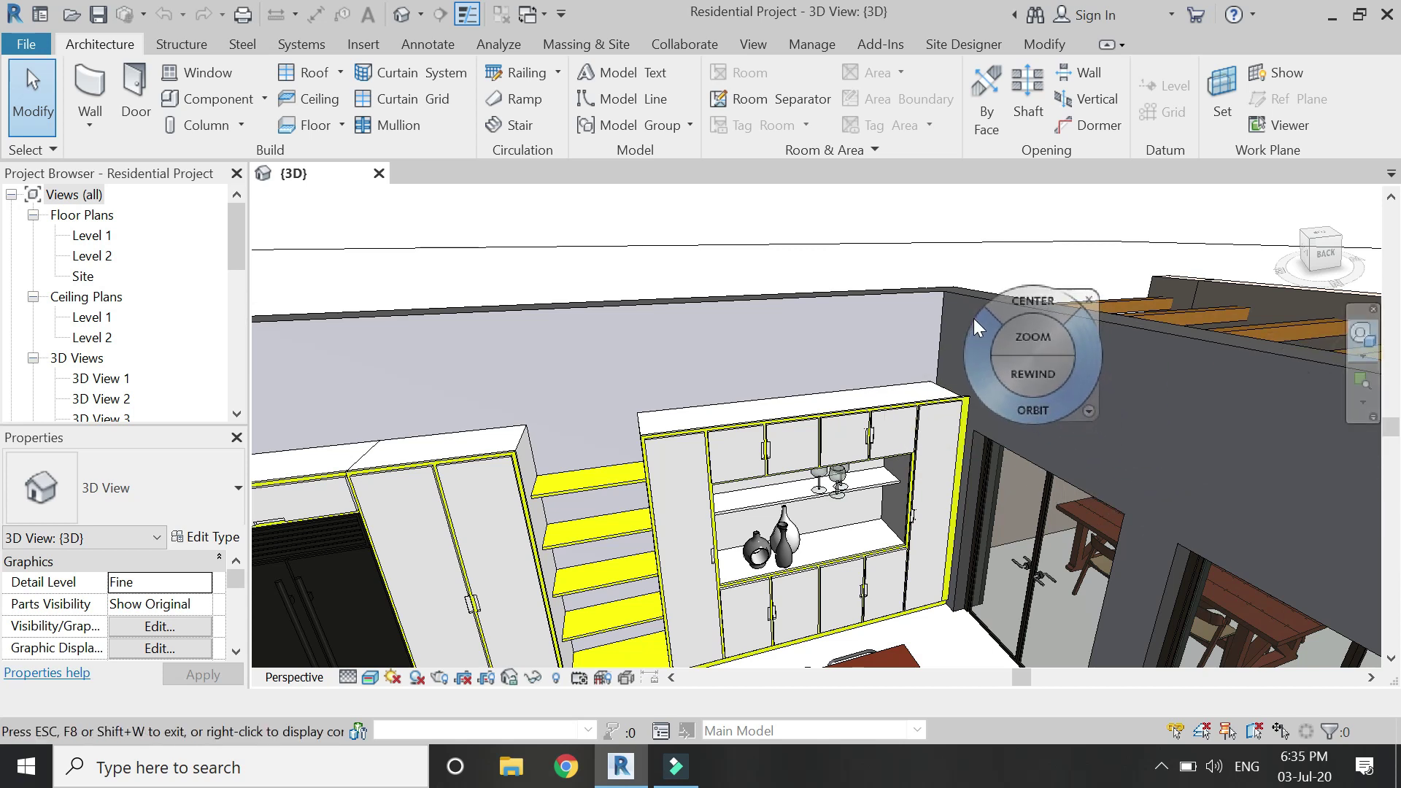
- Dismiss the navigation wheel and zoom out on the 3D house model
{"action": "key", "text": "Escape"}
{"action": "scroll", "coordinate": [948, 343], "scroll_direction": "down", "scroll_amount": 3}
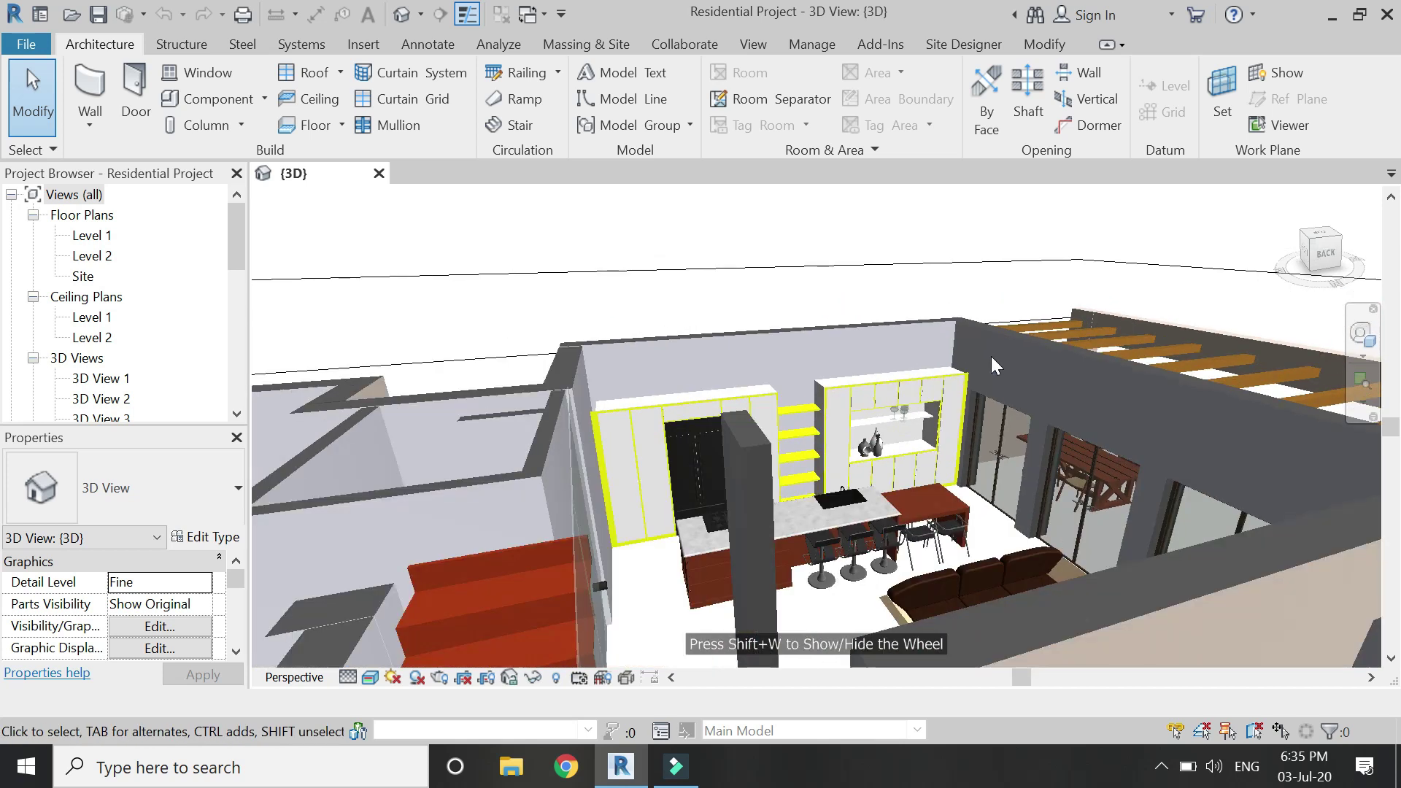
{"action": "scroll", "coordinate": [991, 356], "scroll_direction": "down", "scroll_amount": 2}
{"action": "scroll", "coordinate": [988, 364], "scroll_direction": "down", "scroll_amount": 2}
{"action": "scroll", "coordinate": [986, 366], "scroll_direction": "down", "scroll_amount": 2}
{"action": "scroll", "coordinate": [983, 363], "scroll_direction": "down", "scroll_amount": 1}
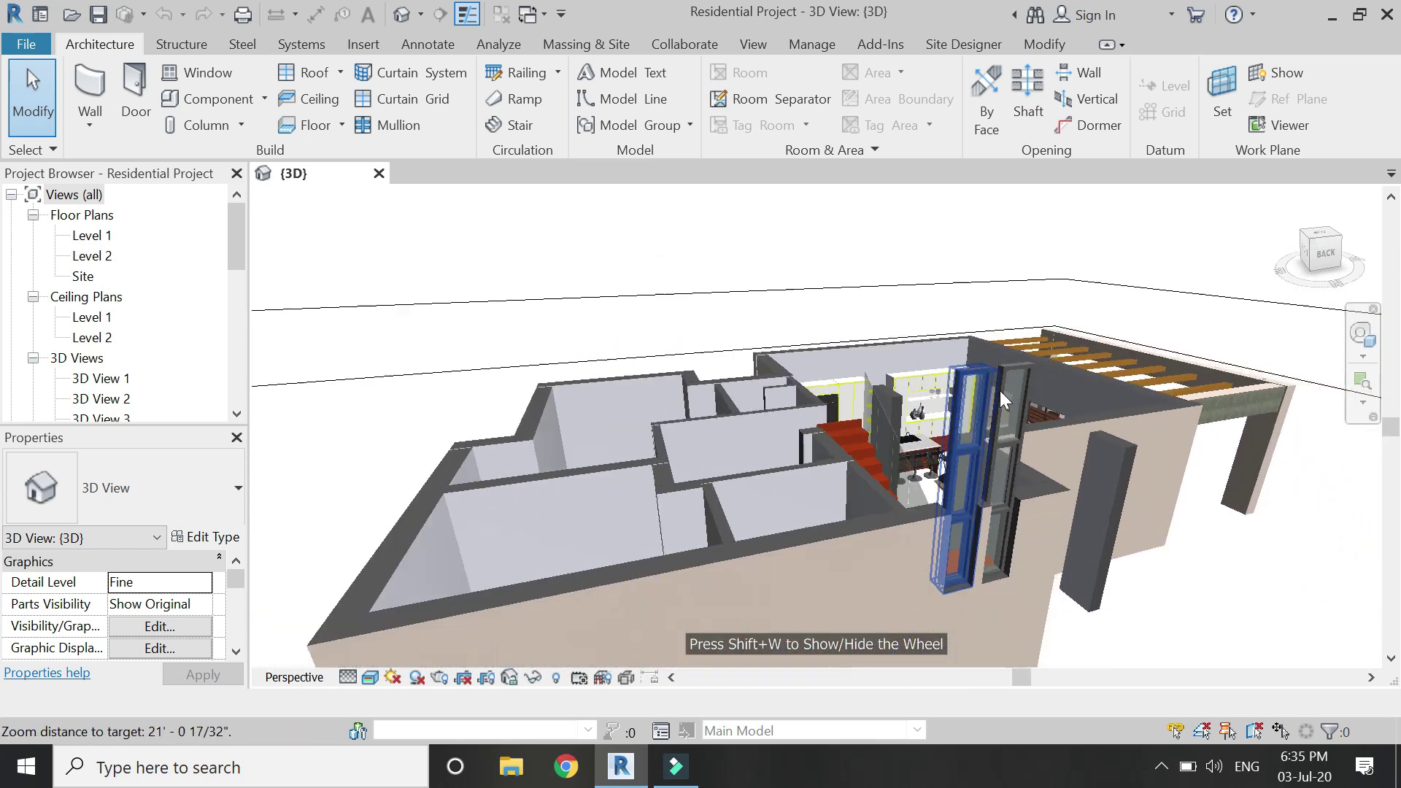
{"action": "scroll", "coordinate": [999, 391], "scroll_direction": "down", "scroll_amount": 1}
{"action": "scroll", "coordinate": [985, 431], "scroll_direction": "down", "scroll_amount": 1}
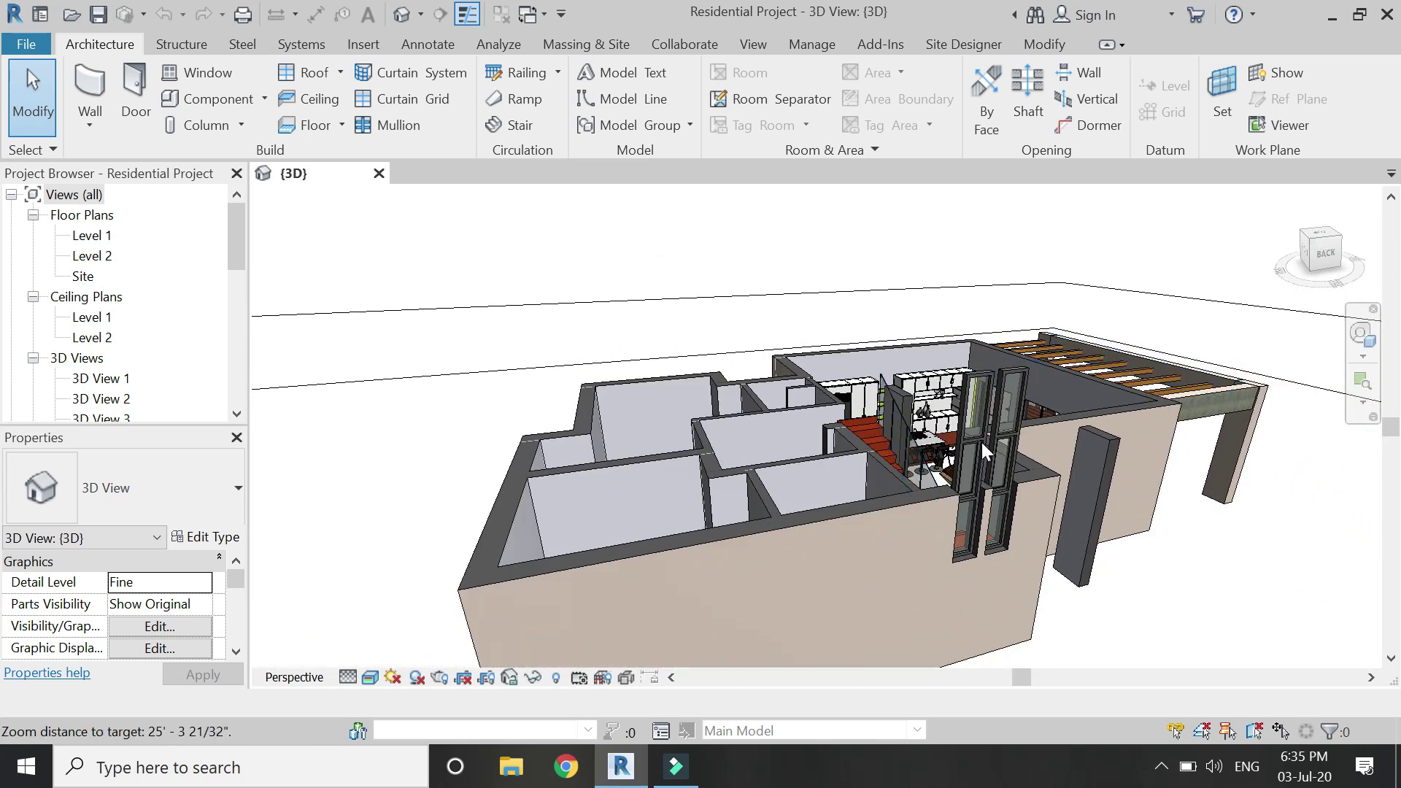
- With the View Object wheel, orbit down into the rooms and centre on the glass shelf unit
{"action": "left_click", "coordinate": [1361, 346]}
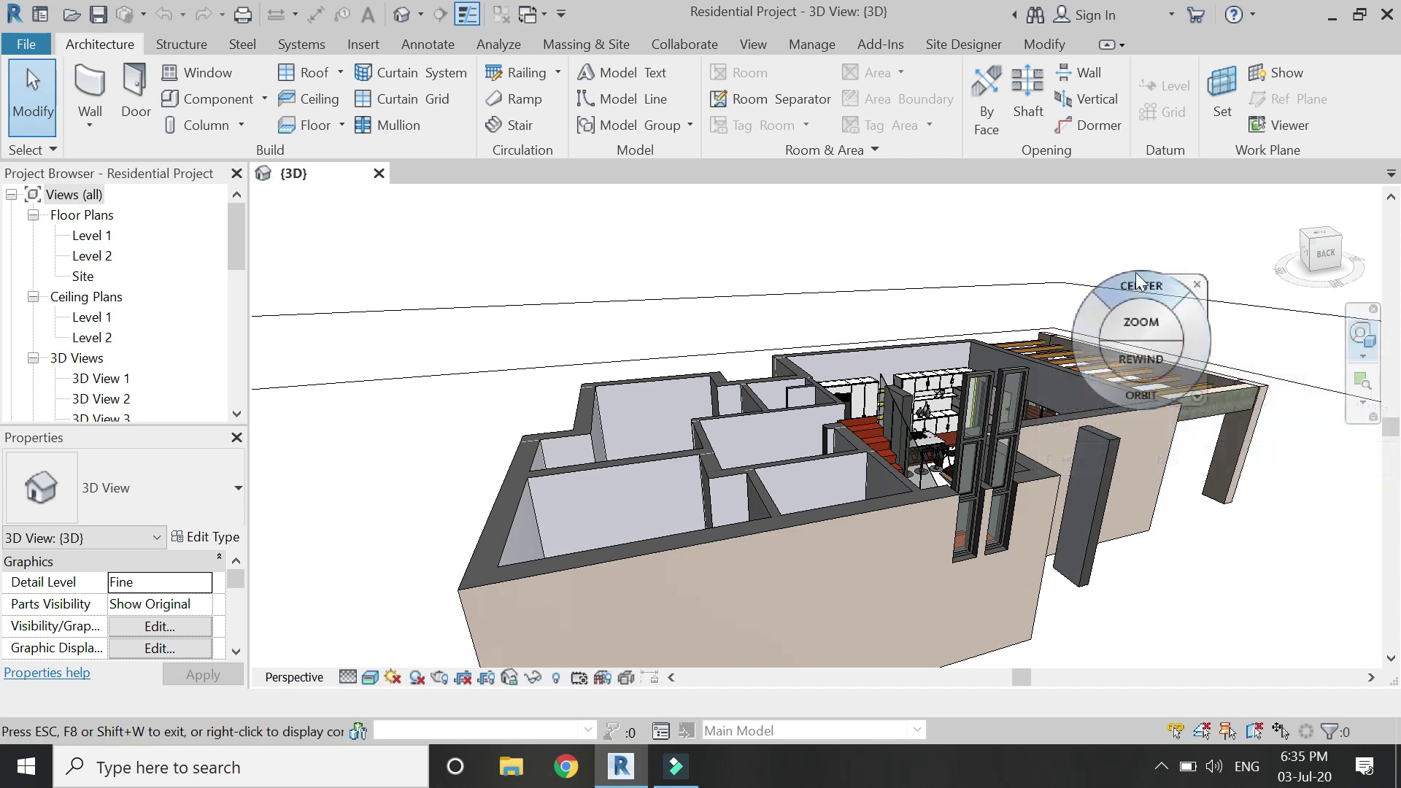
{"action": "left_click_drag", "start_coordinate": [934, 412], "coordinate": [879, 441]}
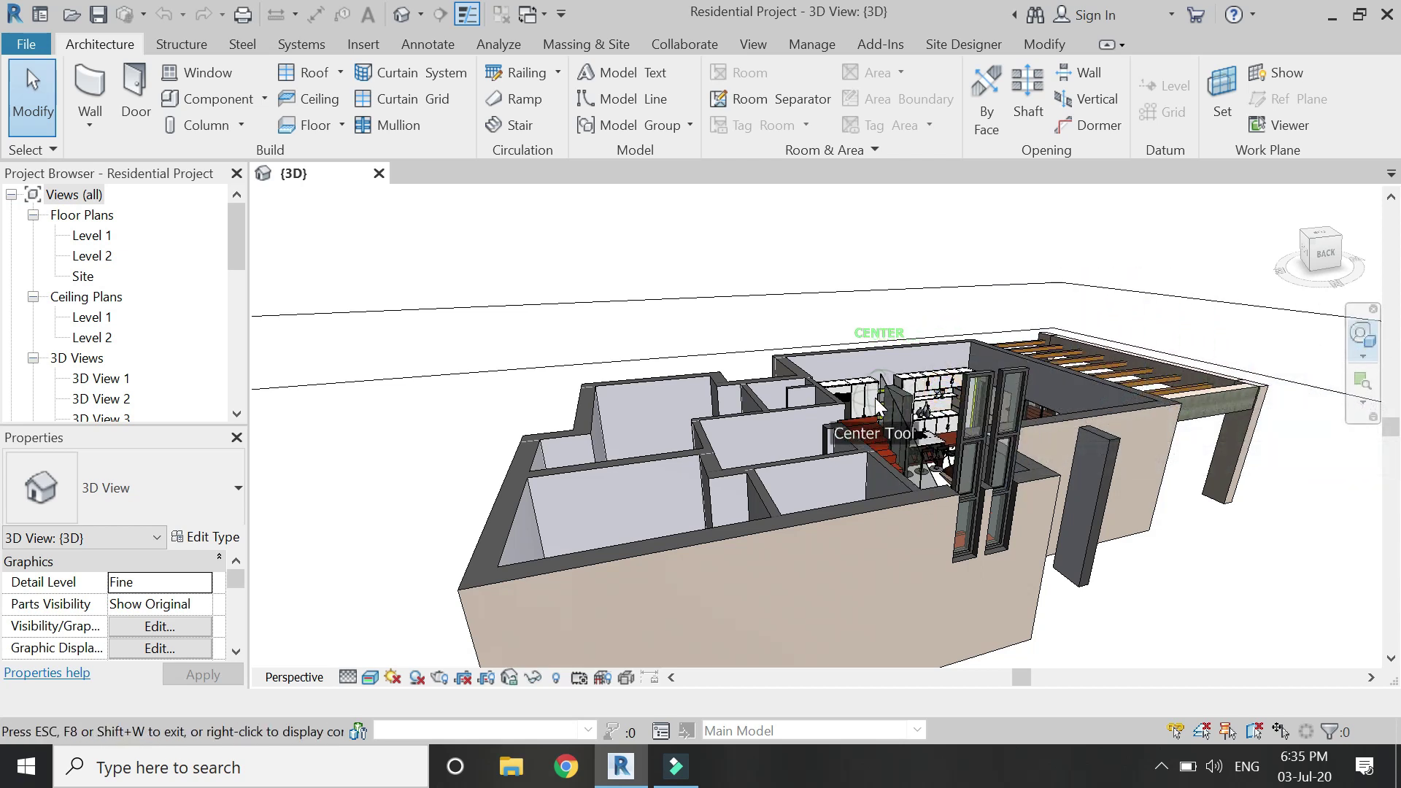
{"action": "mouse_move", "coordinate": [883, 509]}
{"action": "left_mouse_down"}
{"action": "mouse_move", "coordinate": [844, 474]}
{"action": "mouse_move", "coordinate": [982, 501]}
{"action": "mouse_move", "coordinate": [1194, 491]}
{"action": "mouse_move", "coordinate": [278, 549]}
{"action": "mouse_move", "coordinate": [1053, 457]}
{"action": "mouse_move", "coordinate": [618, 486]}
{"action": "mouse_move", "coordinate": [306, 487]}
{"action": "mouse_move", "coordinate": [1233, 438]}
{"action": "mouse_move", "coordinate": [1291, 452]}
{"action": "mouse_move", "coordinate": [873, 448]}
{"action": "mouse_move", "coordinate": [968, 497]}
{"action": "mouse_move", "coordinate": [929, 502]}
{"action": "left_mouse_up"}
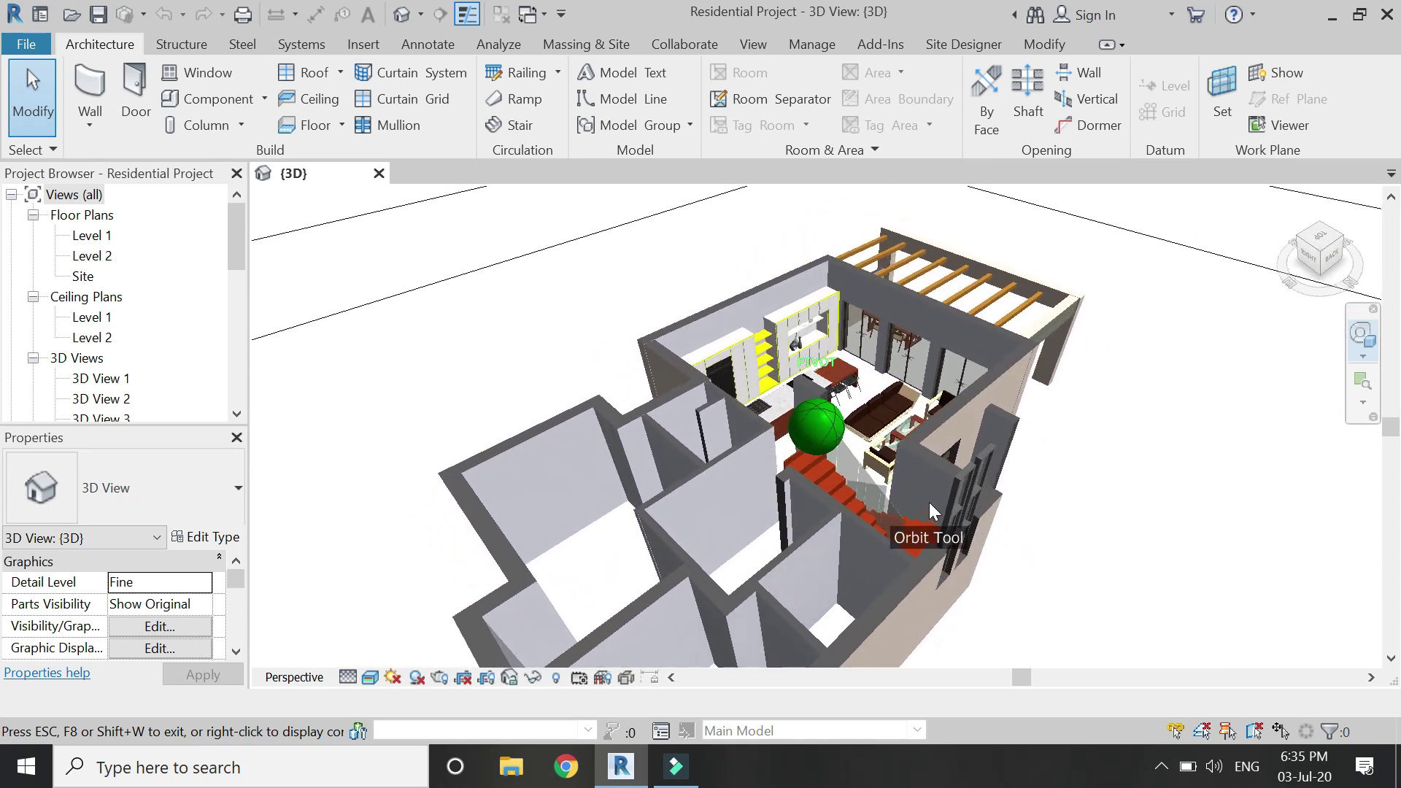
{"action": "left_click", "coordinate": [837, 341]}
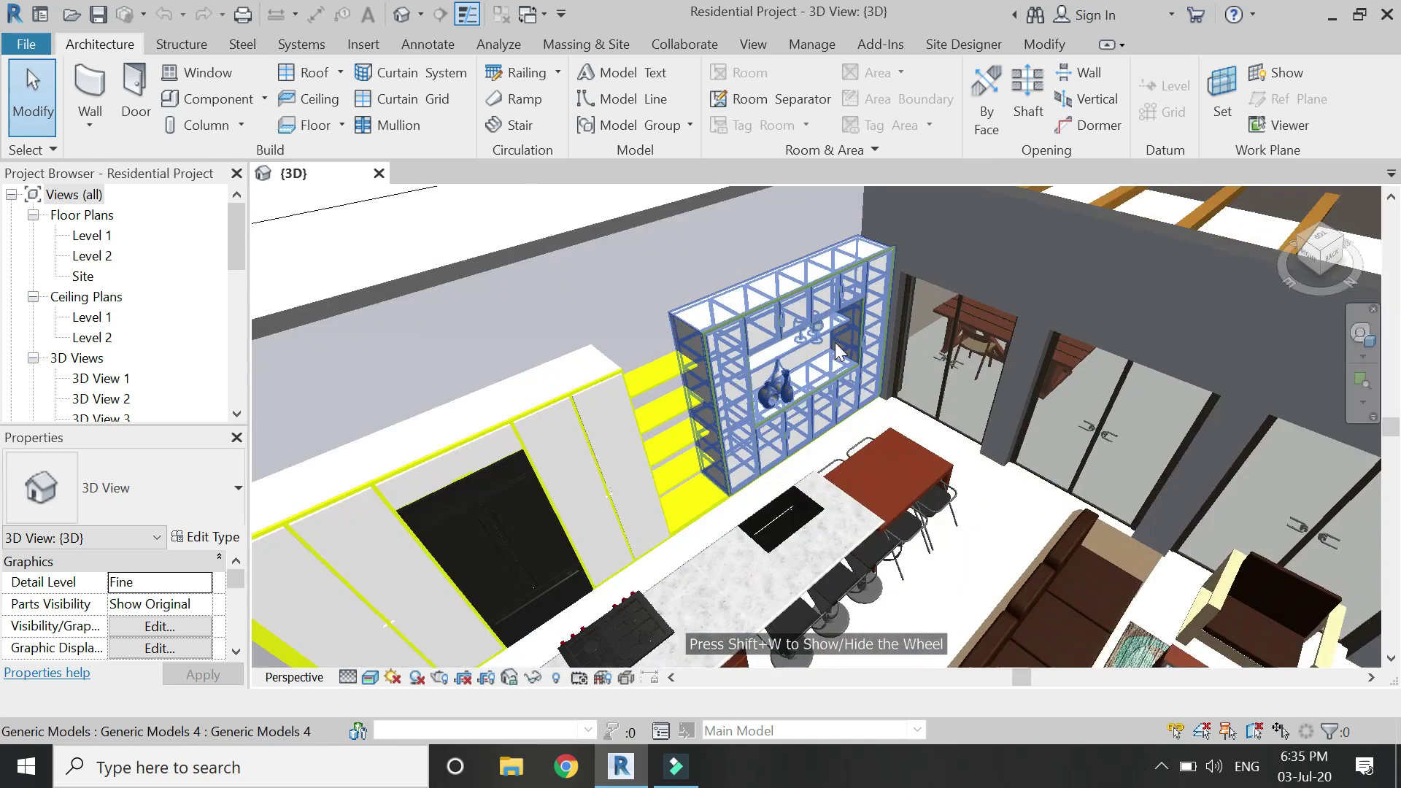
- Zoom in and out around the glass shelf unit to adjust the framing
{"action": "scroll", "coordinate": [815, 333], "scroll_direction": "down", "scroll_amount": 2}
{"action": "scroll", "coordinate": [815, 333], "scroll_direction": "down", "scroll_amount": 3}
{"action": "scroll", "coordinate": [815, 332], "scroll_direction": "down", "scroll_amount": 3}
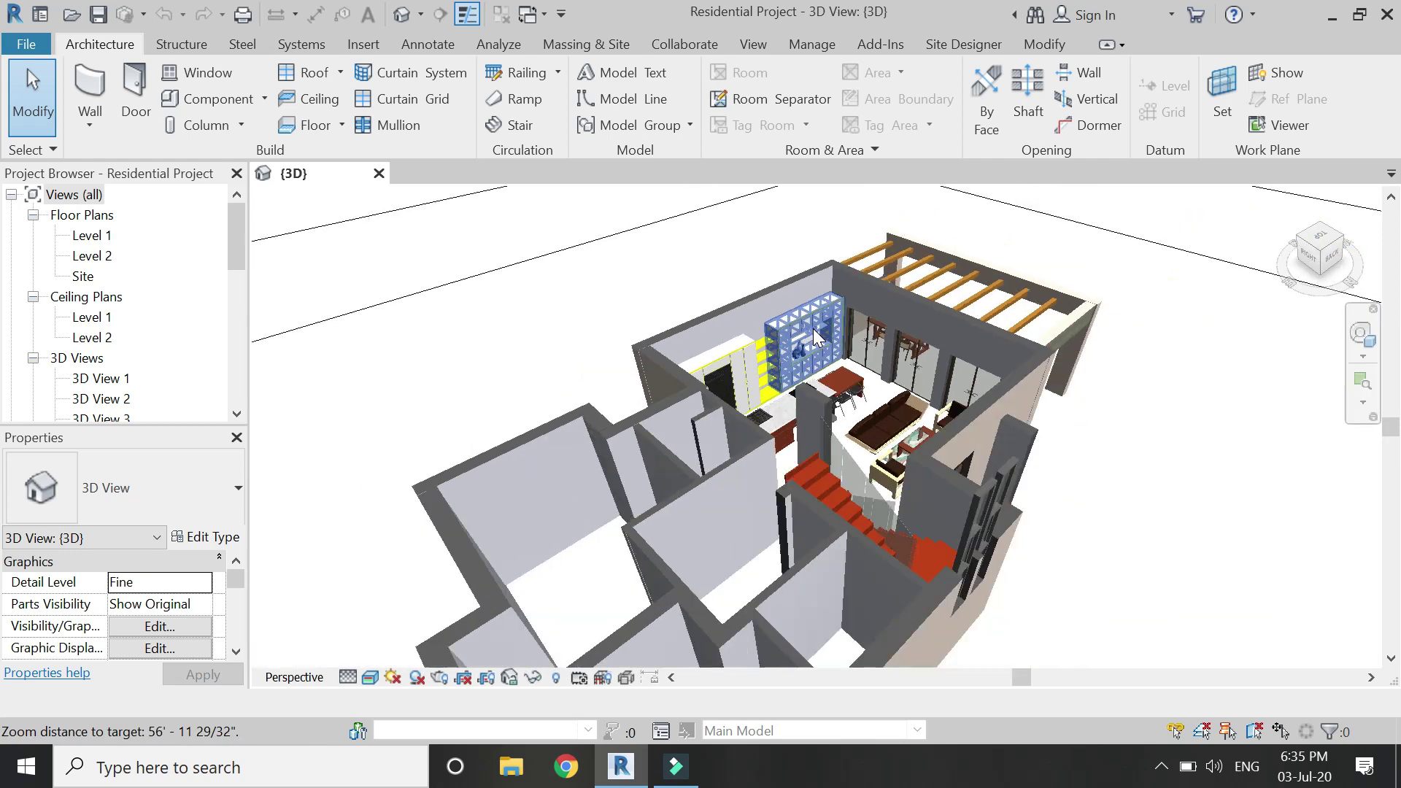
{"action": "scroll", "coordinate": [812, 328], "scroll_direction": "up", "scroll_amount": 3}
{"action": "scroll", "coordinate": [813, 328], "scroll_direction": "up", "scroll_amount": 3}
{"action": "scroll", "coordinate": [813, 328], "scroll_direction": "down", "scroll_amount": 3}
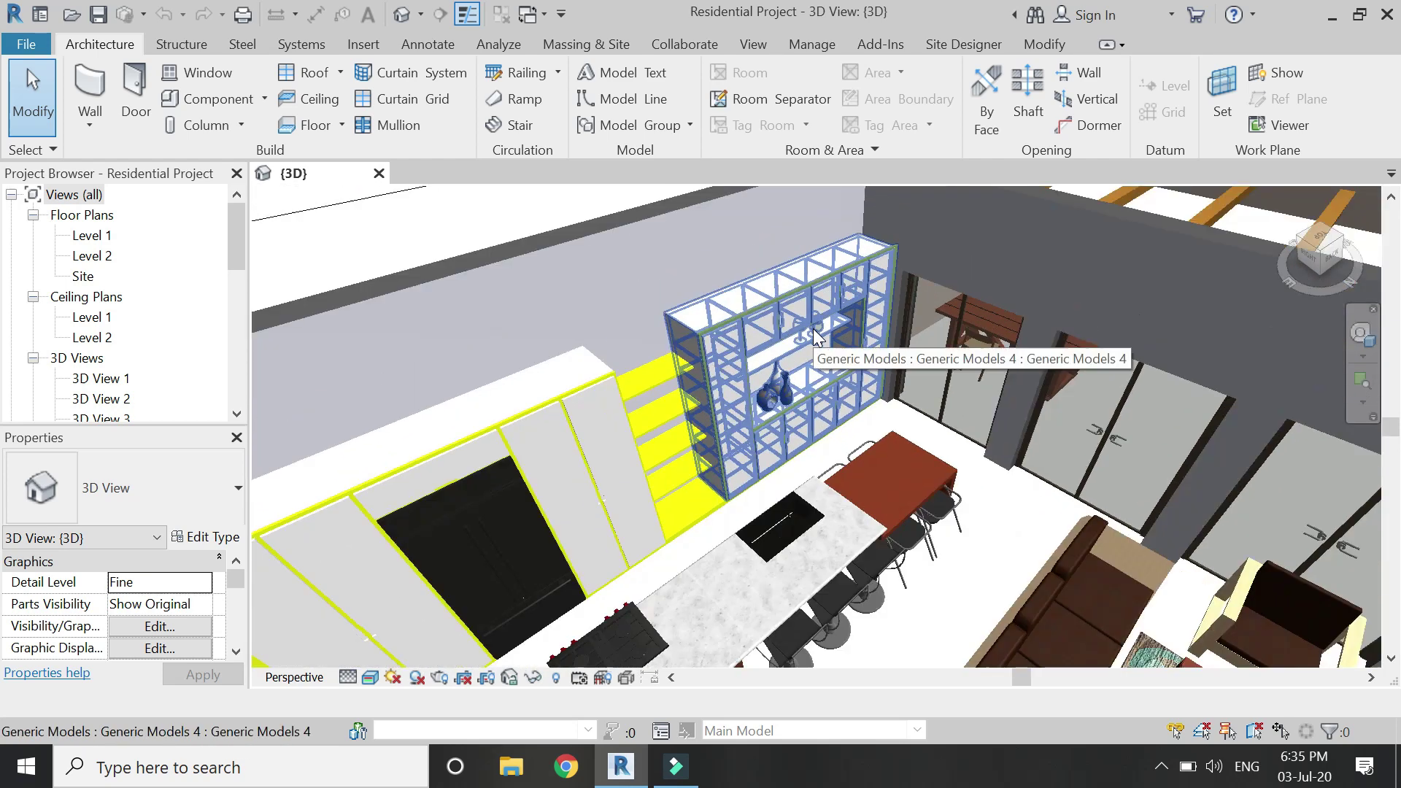
{"action": "scroll", "coordinate": [812, 328], "scroll_direction": "down", "scroll_amount": 2}
{"action": "scroll", "coordinate": [813, 329], "scroll_direction": "down", "scroll_amount": 3}
{"action": "scroll", "coordinate": [813, 328], "scroll_direction": "up", "scroll_amount": 3}
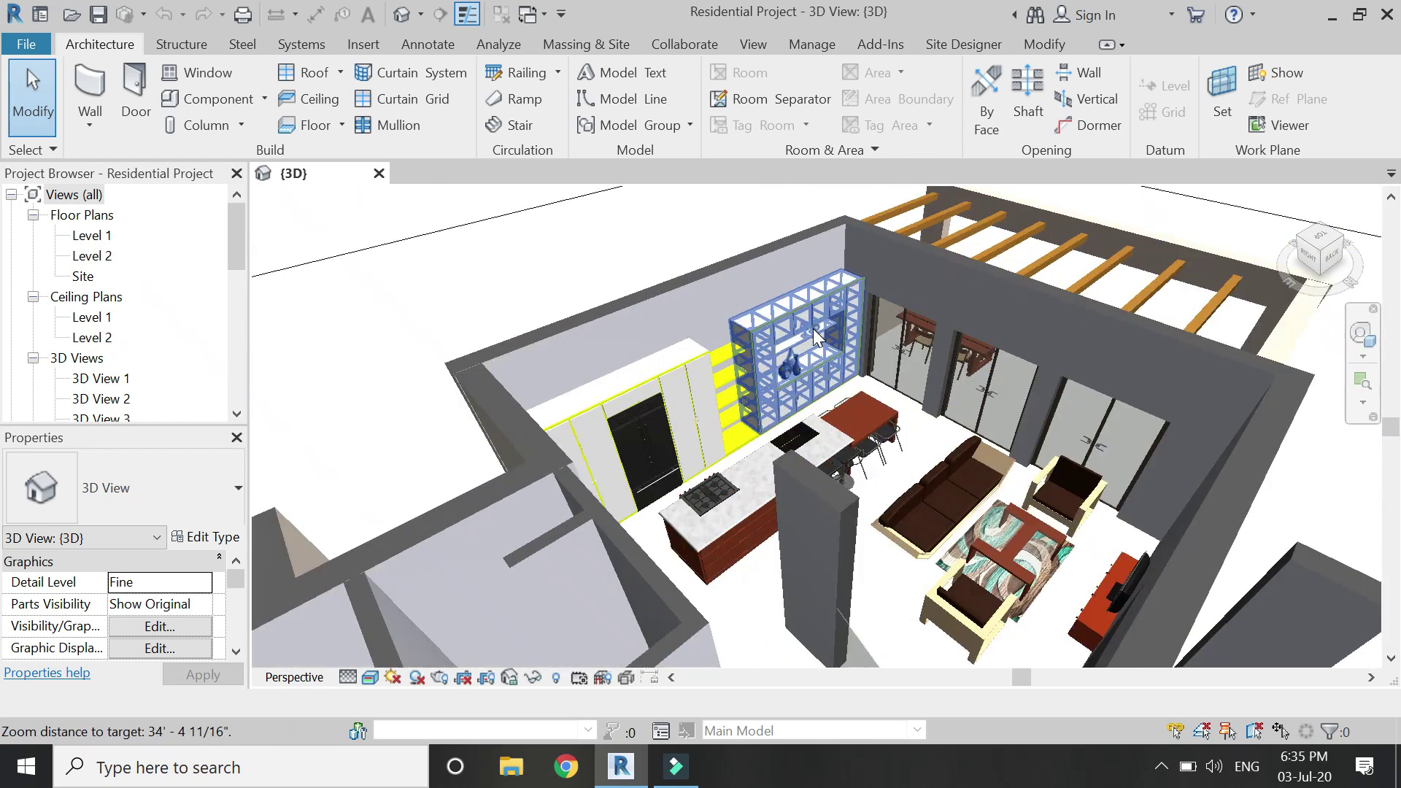
{"action": "scroll", "coordinate": [813, 329], "scroll_direction": "up", "scroll_amount": 3}
{"action": "scroll", "coordinate": [812, 328], "scroll_direction": "up", "scroll_amount": 2}
{"action": "scroll", "coordinate": [813, 329], "scroll_direction": "down", "scroll_amount": 3}
{"action": "scroll", "coordinate": [813, 328], "scroll_direction": "down", "scroll_amount": 3}
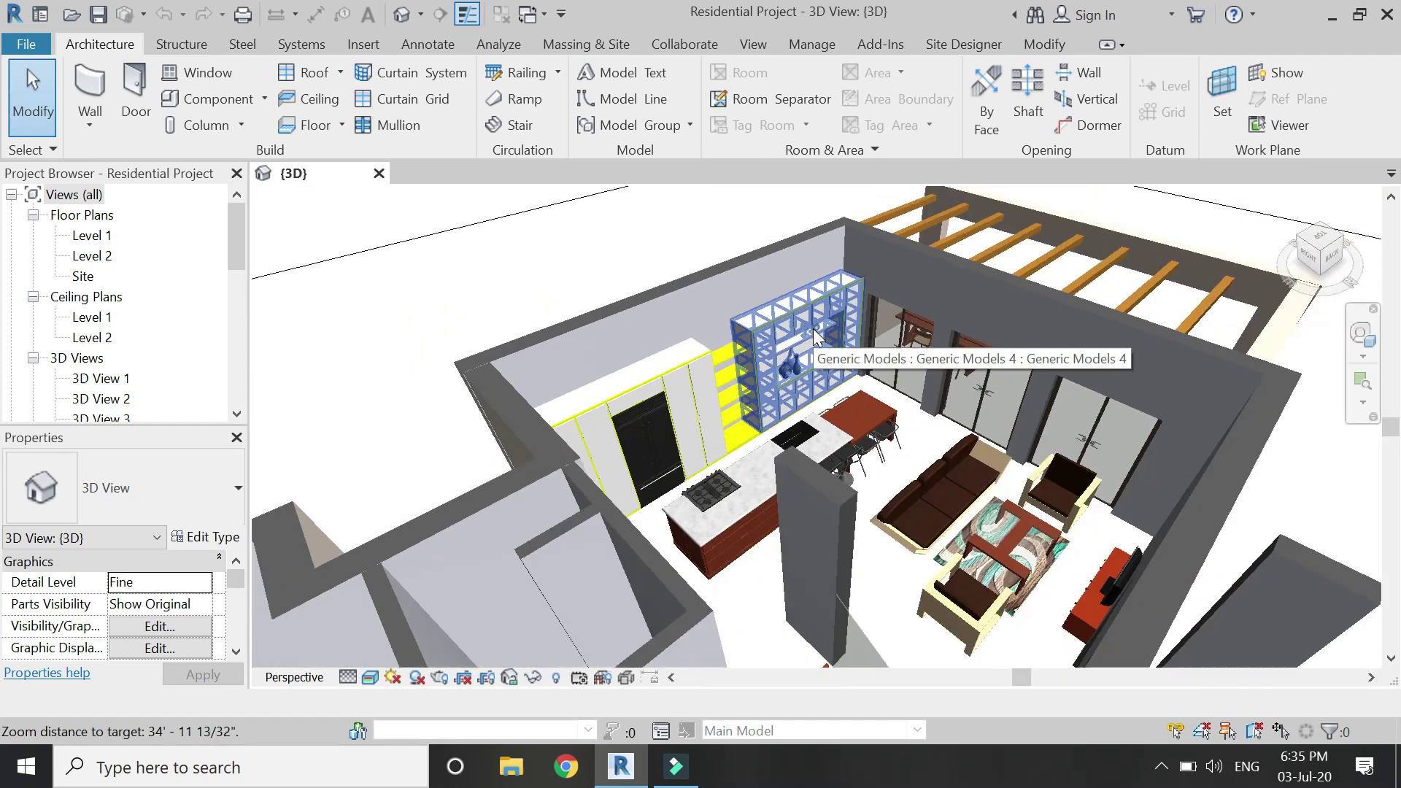
- Pivot near the sliding glass doors, orbit lower, and zoom in on the kitchen and living room
{"action": "left_click", "coordinate": [1362, 333]}
{"action": "left_click_drag", "start_coordinate": [1066, 346], "coordinate": [904, 379]}
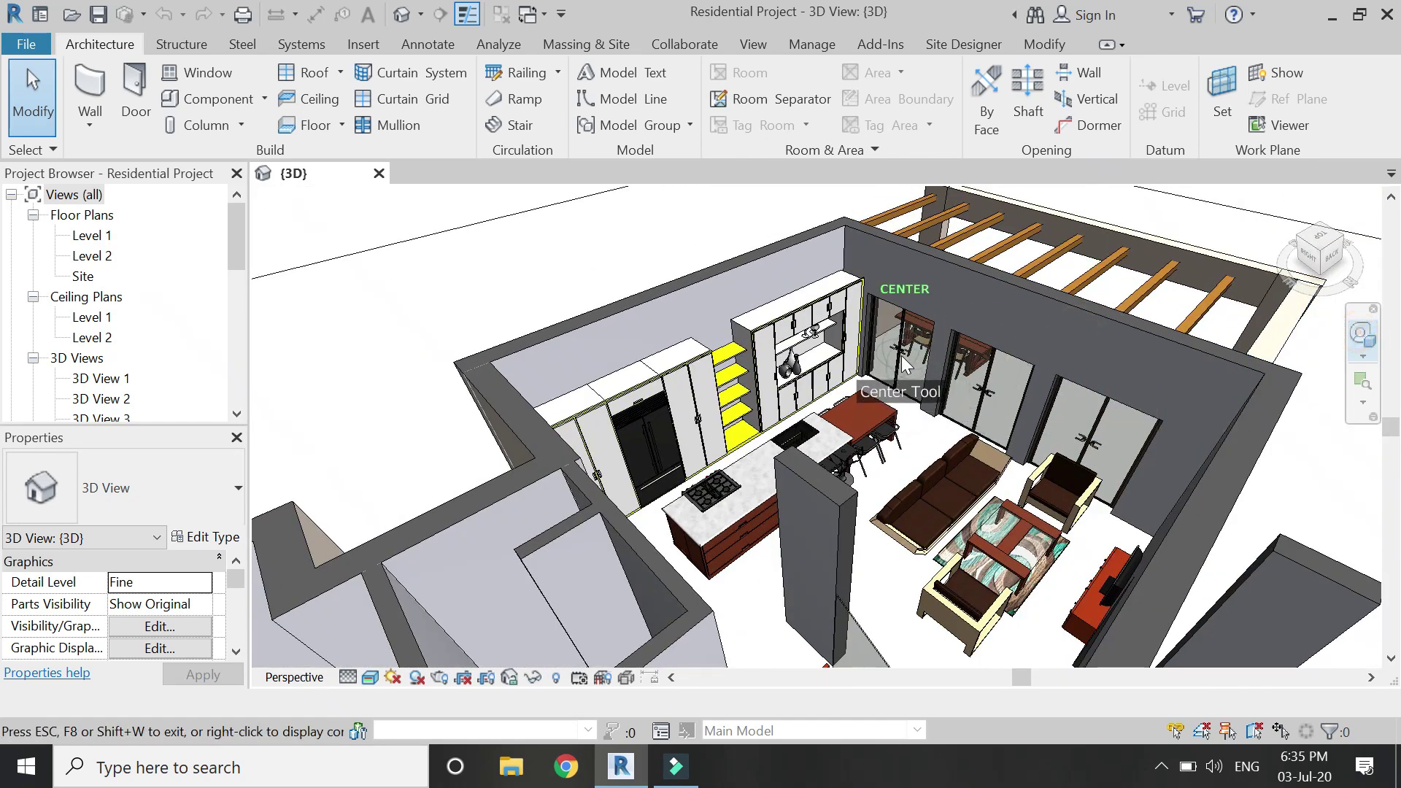
{"action": "left_click_drag", "start_coordinate": [879, 441], "coordinate": [1036, 407]}
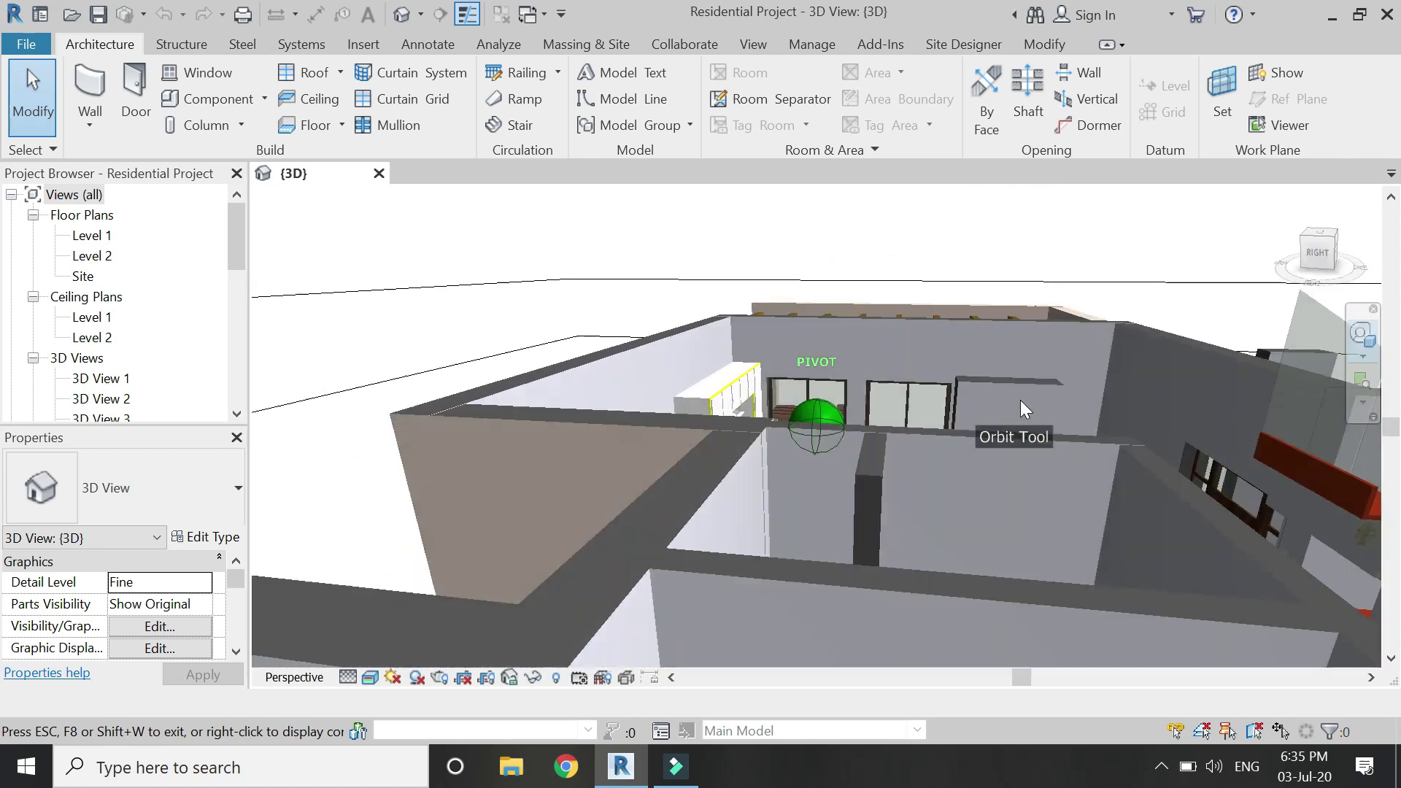
{"action": "scroll", "coordinate": [786, 409], "scroll_direction": "up", "scroll_amount": 3}
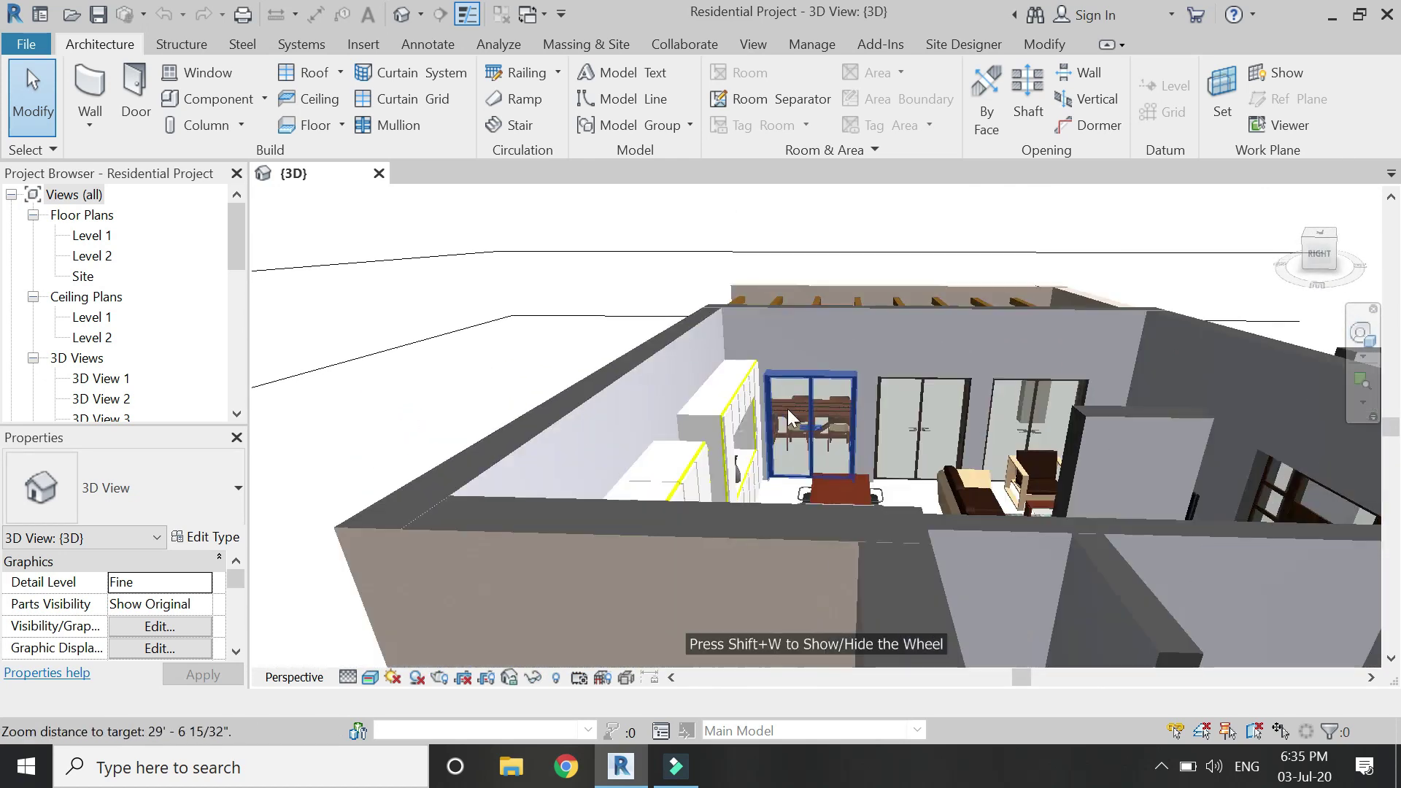
{"action": "scroll", "coordinate": [812, 407], "scroll_direction": "up", "scroll_amount": 3}
{"action": "scroll", "coordinate": [812, 407], "scroll_direction": "up", "scroll_amount": 1}
{"action": "scroll", "coordinate": [903, 460], "scroll_direction": "up", "scroll_amount": 1}
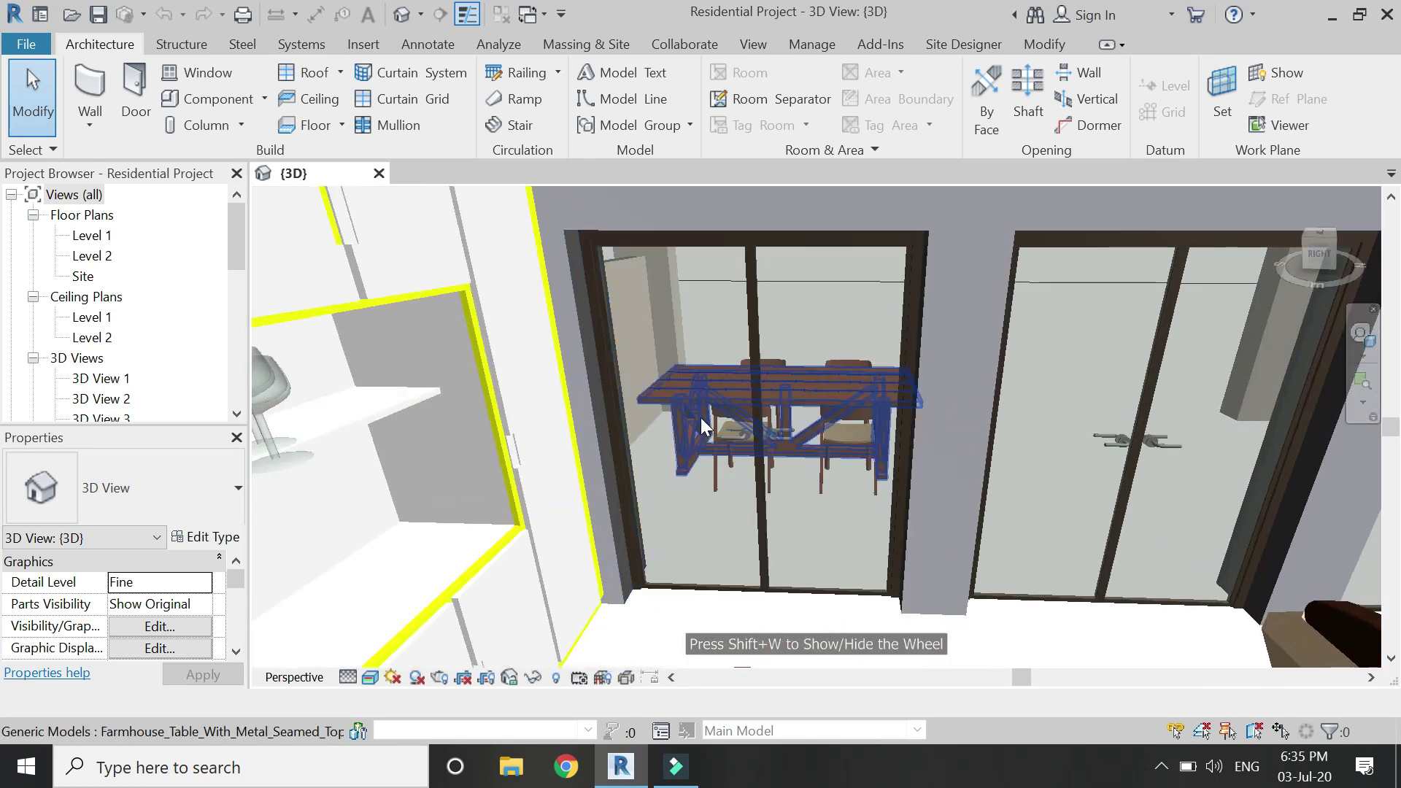
{"action": "scroll", "coordinate": [700, 419], "scroll_direction": "down", "scroll_amount": 3}
{"action": "scroll", "coordinate": [699, 419], "scroll_direction": "down", "scroll_amount": 2}
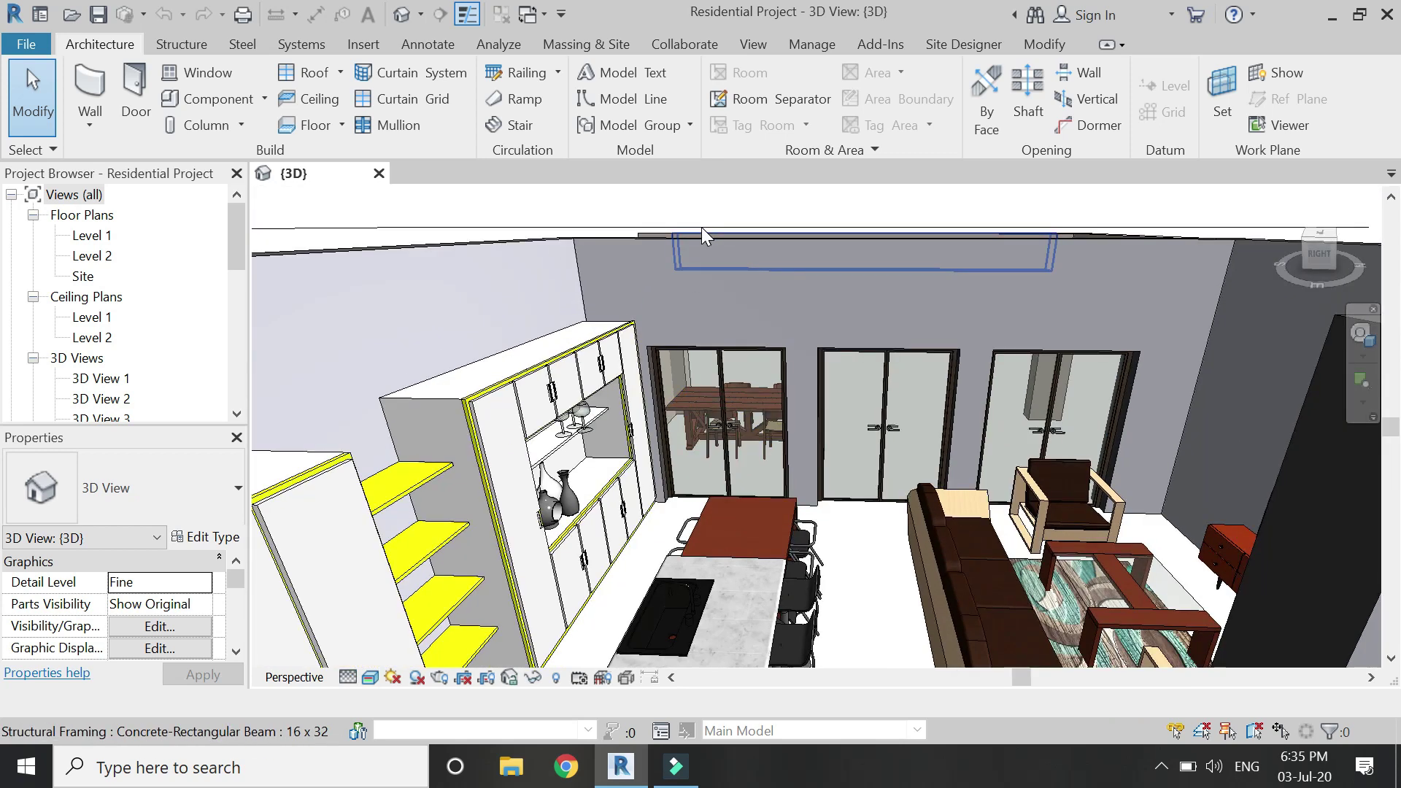
- Open the Level 1 floor plan from the Project Browser's Floor Plans list
{"action": "left_click", "coordinate": [754, 45]}
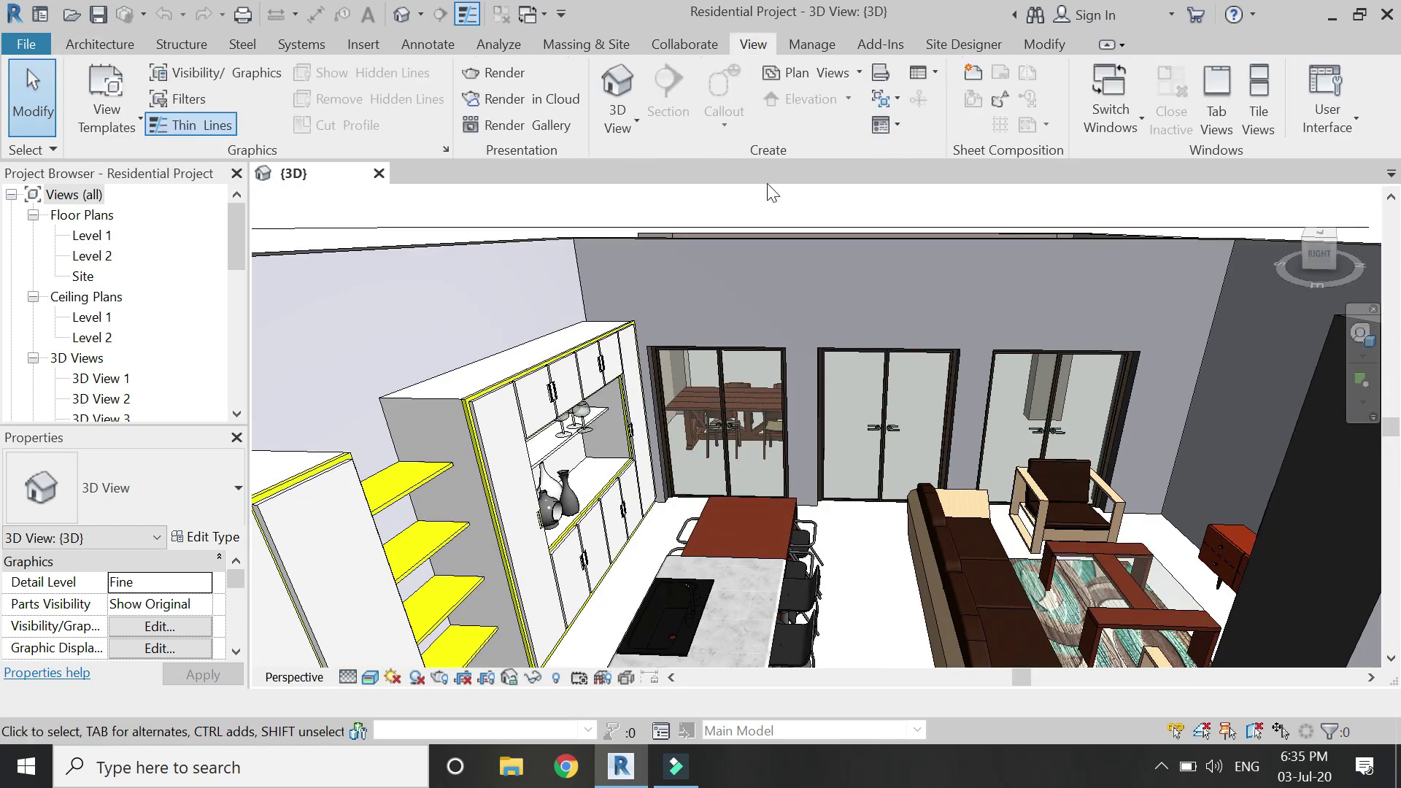
{"action": "left_click", "coordinate": [616, 130]}
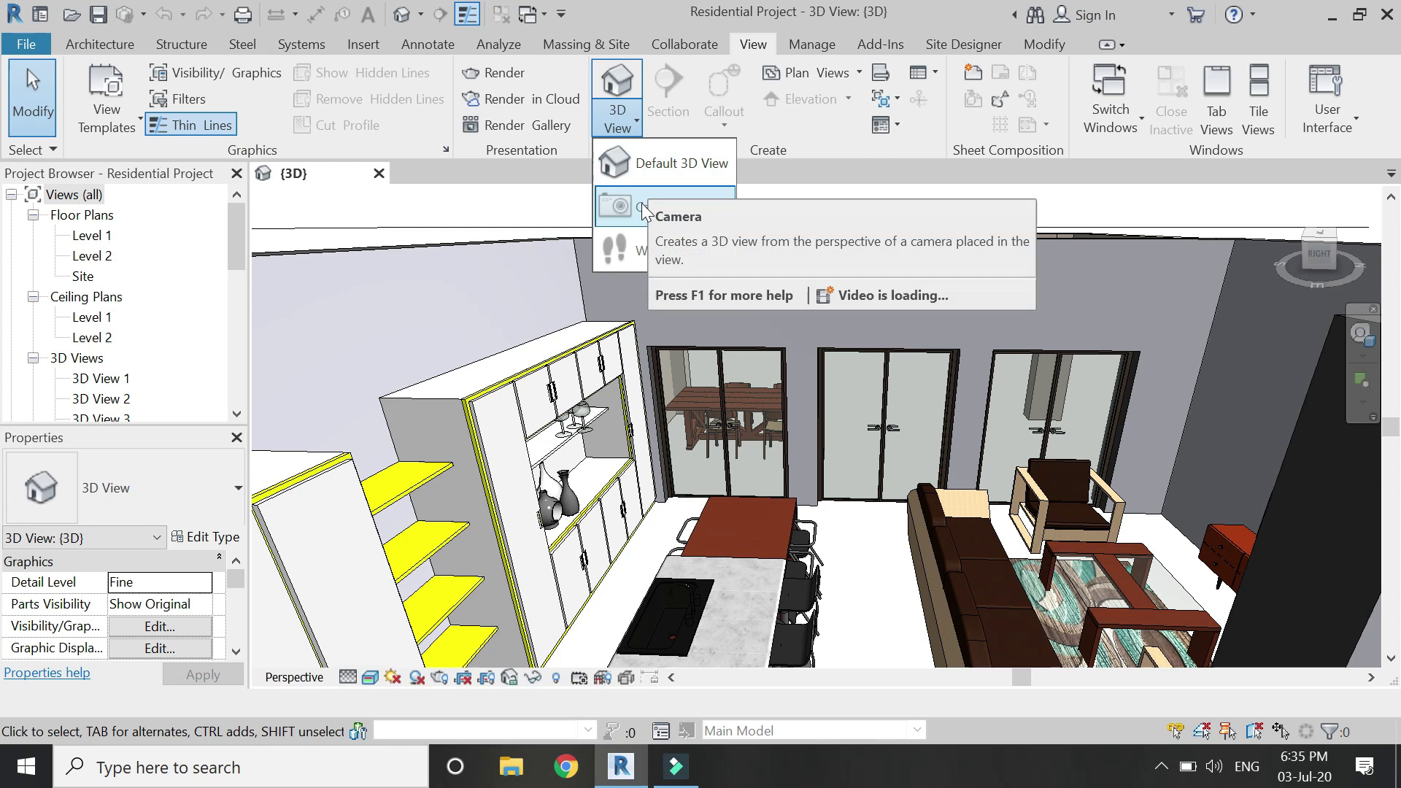
{"action": "left_click", "coordinate": [84, 236]}
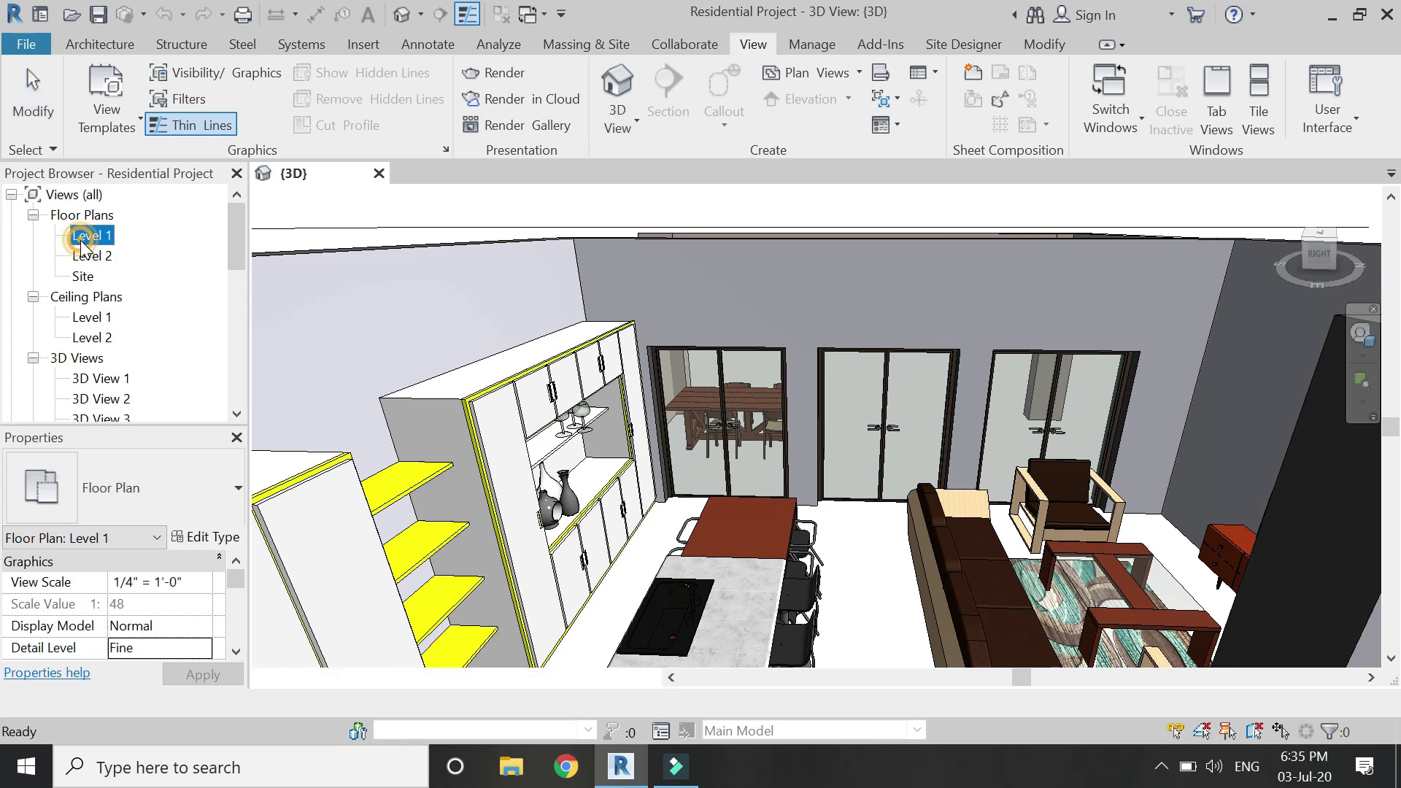
{"action": "double_click", "coordinate": [84, 236]}
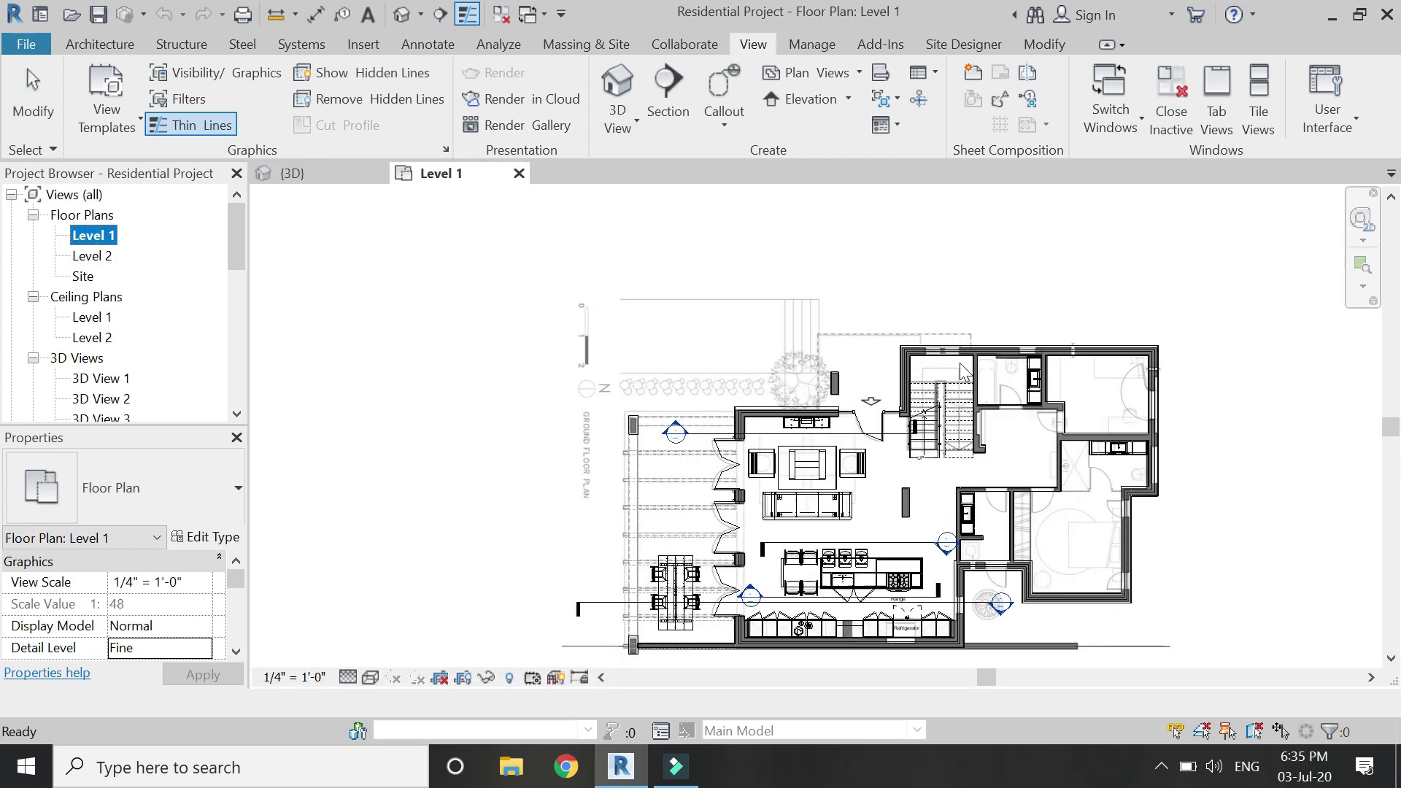
- Switch to the 2D navigation wheel and pan and zoom the Level 1 plan
{"action": "left_click", "coordinate": [1356, 241]}
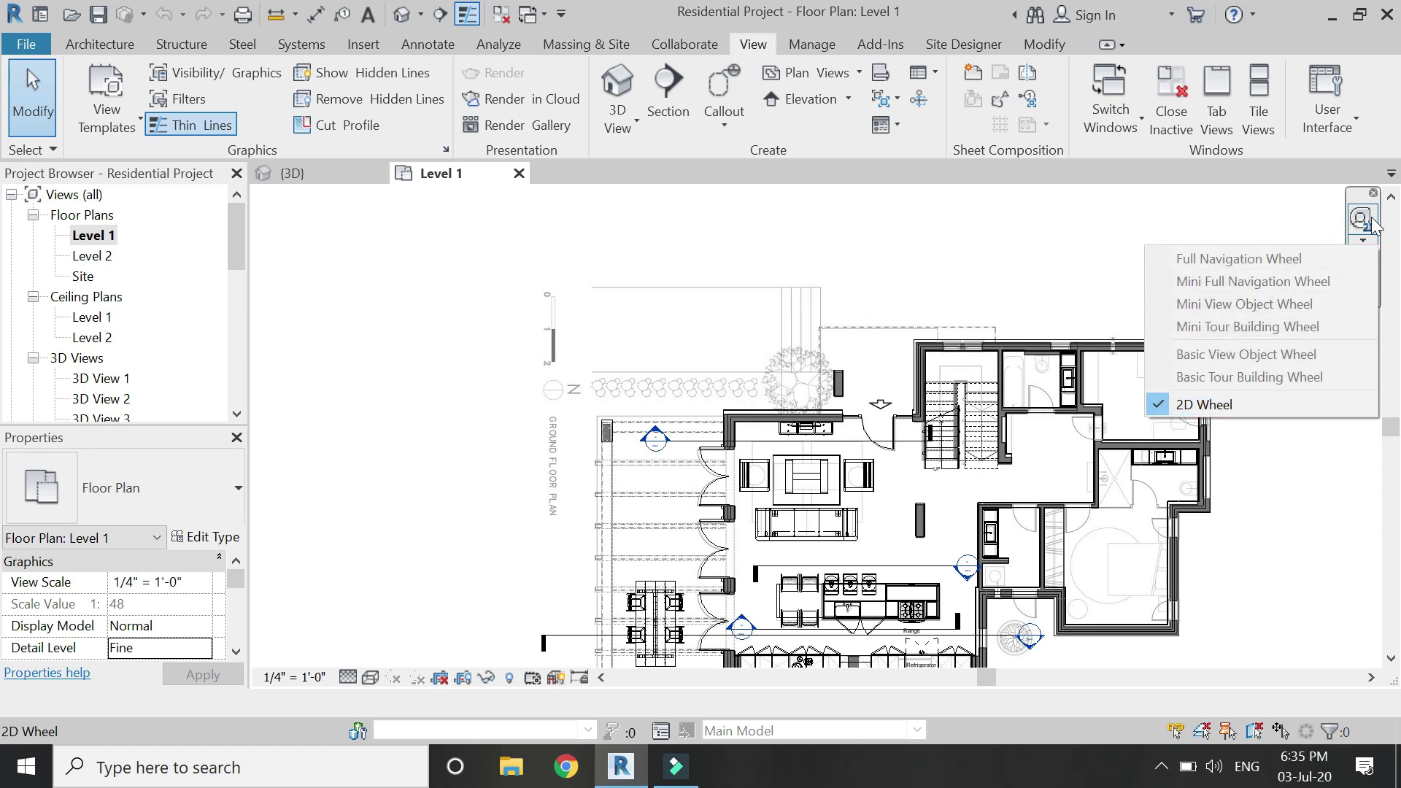
{"action": "left_click", "coordinate": [1375, 227]}
{"action": "mouse_move", "coordinate": [1122, 345]}
{"action": "left_mouse_down"}
{"action": "mouse_move", "coordinate": [819, 322]}
{"action": "mouse_move", "coordinate": [1289, 304]}
{"action": "mouse_move", "coordinate": [1165, 322]}
{"action": "mouse_move", "coordinate": [1050, 258]}
{"action": "mouse_move", "coordinate": [1080, 375]}
{"action": "mouse_move", "coordinate": [1030, 261]}
{"action": "mouse_move", "coordinate": [1055, 308]}
{"action": "left_mouse_up"}
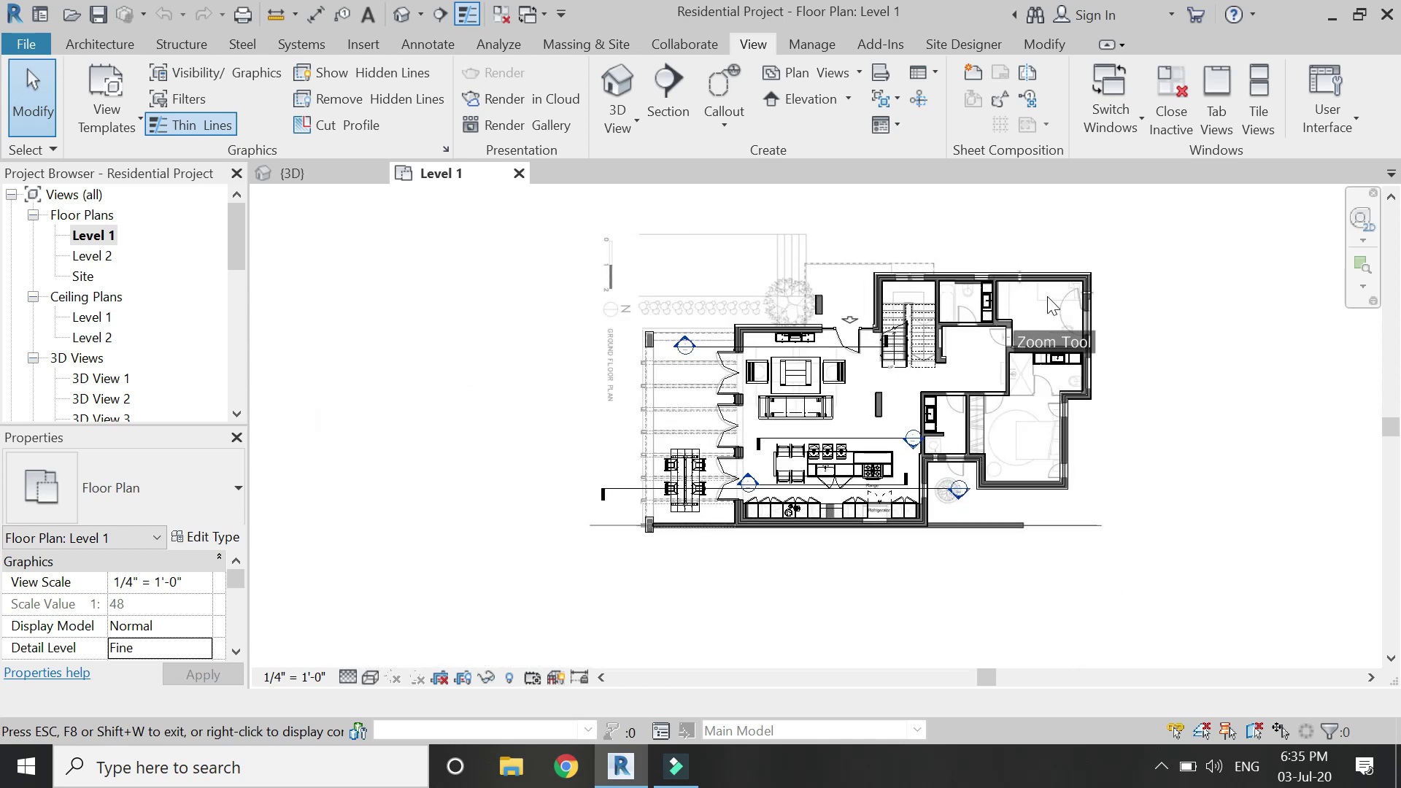
{"action": "left_click_drag", "start_coordinate": [1051, 304], "coordinate": [941, 369]}
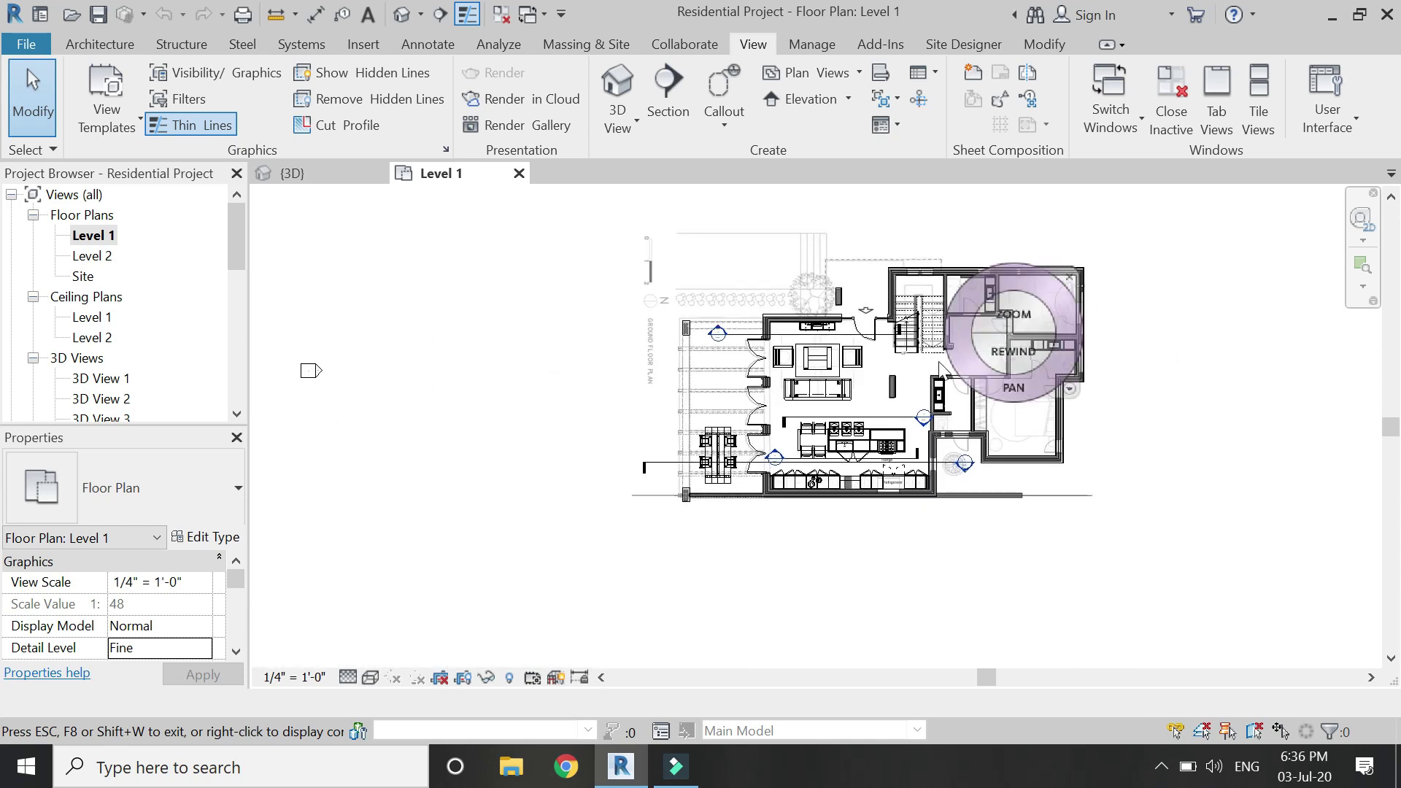
- Scroll-zoom and rewind the plan to an earlier view, then bring up the zoom options
{"action": "scroll", "coordinate": [887, 383], "scroll_direction": "down", "scroll_amount": 3}
{"action": "scroll", "coordinate": [889, 386], "scroll_direction": "down", "scroll_amount": 3}
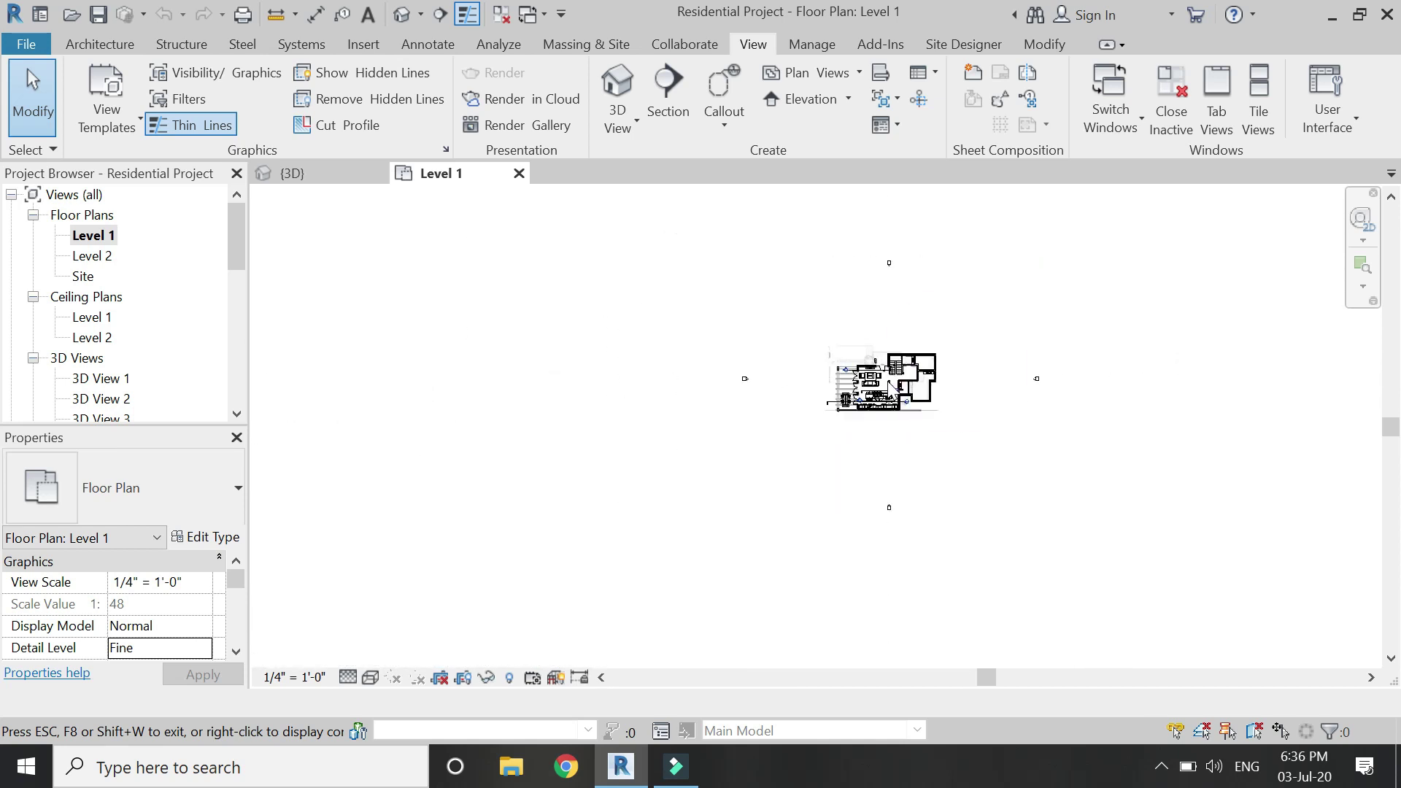
{"action": "scroll", "coordinate": [888, 385], "scroll_direction": "up", "scroll_amount": 3}
{"action": "scroll", "coordinate": [949, 378], "scroll_direction": "up", "scroll_amount": 3}
{"action": "mouse_move", "coordinate": [969, 376]}
{"action": "left_mouse_down"}
{"action": "mouse_move", "coordinate": [447, 374]}
{"action": "mouse_move", "coordinate": [964, 380]}
{"action": "mouse_move", "coordinate": [744, 375]}
{"action": "mouse_move", "coordinate": [951, 374]}
{"action": "left_mouse_up"}
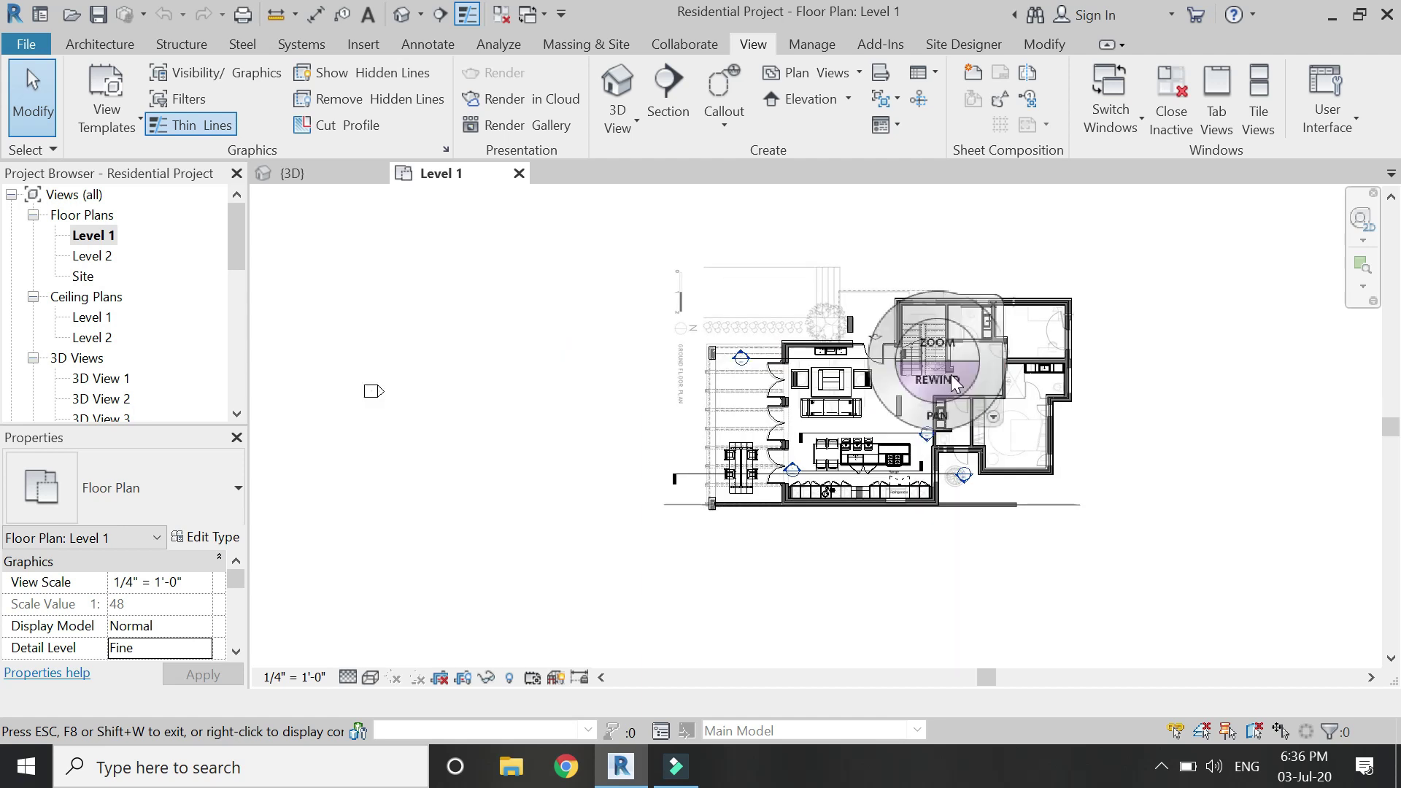
{"action": "scroll", "coordinate": [952, 375], "scroll_direction": "up", "scroll_amount": 2}
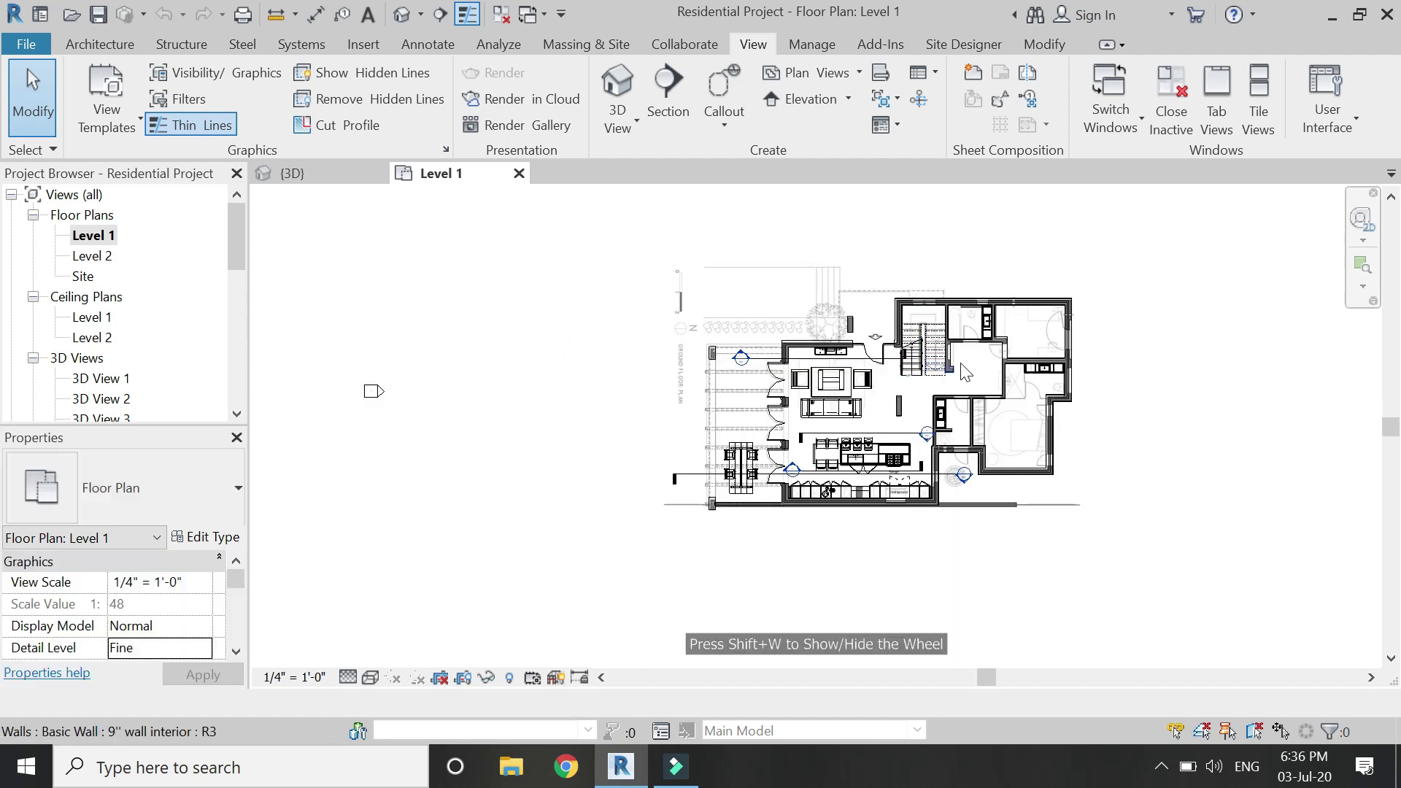
{"action": "left_click", "coordinate": [1363, 241]}
{"action": "left_click", "coordinate": [1363, 286]}
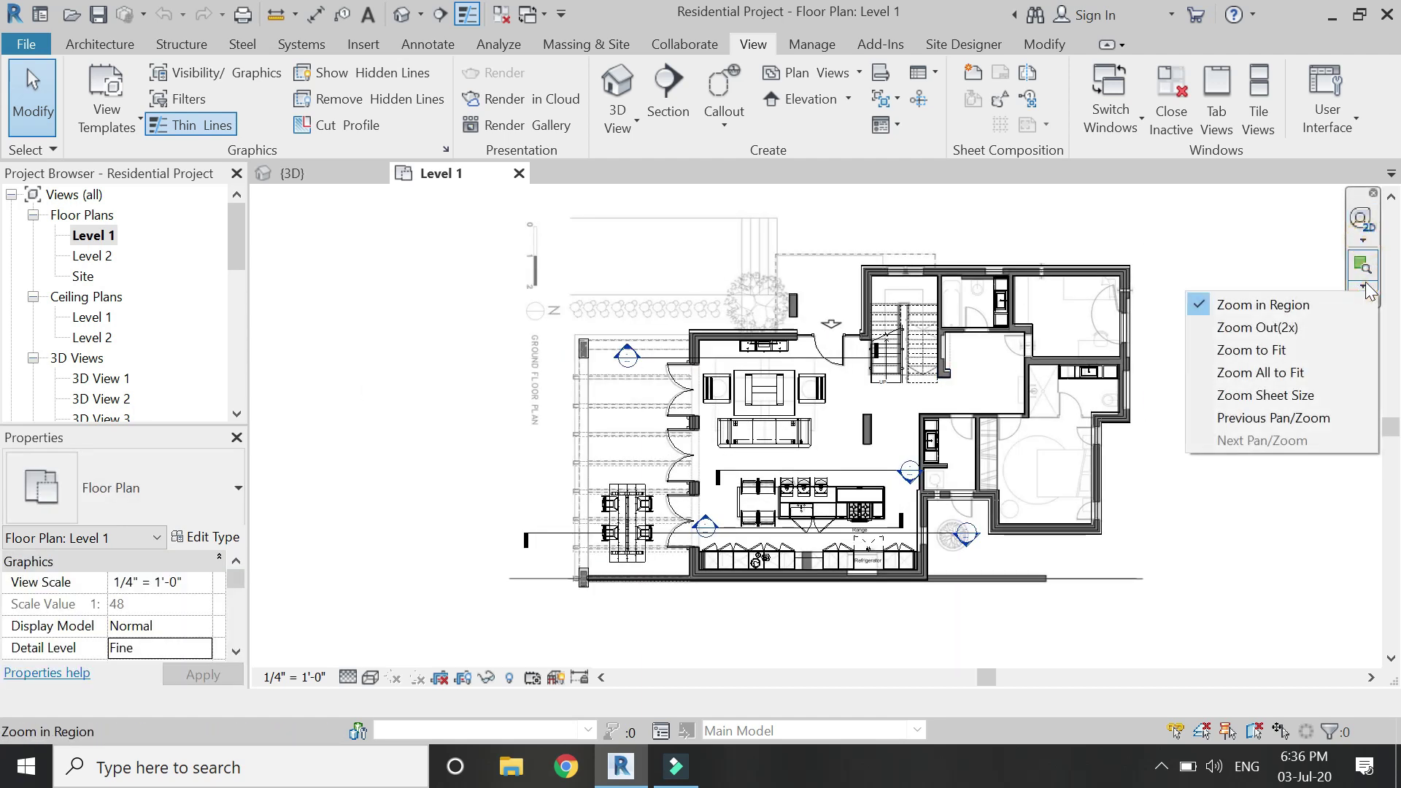
{"action": "left_click", "coordinate": [621, 132]}
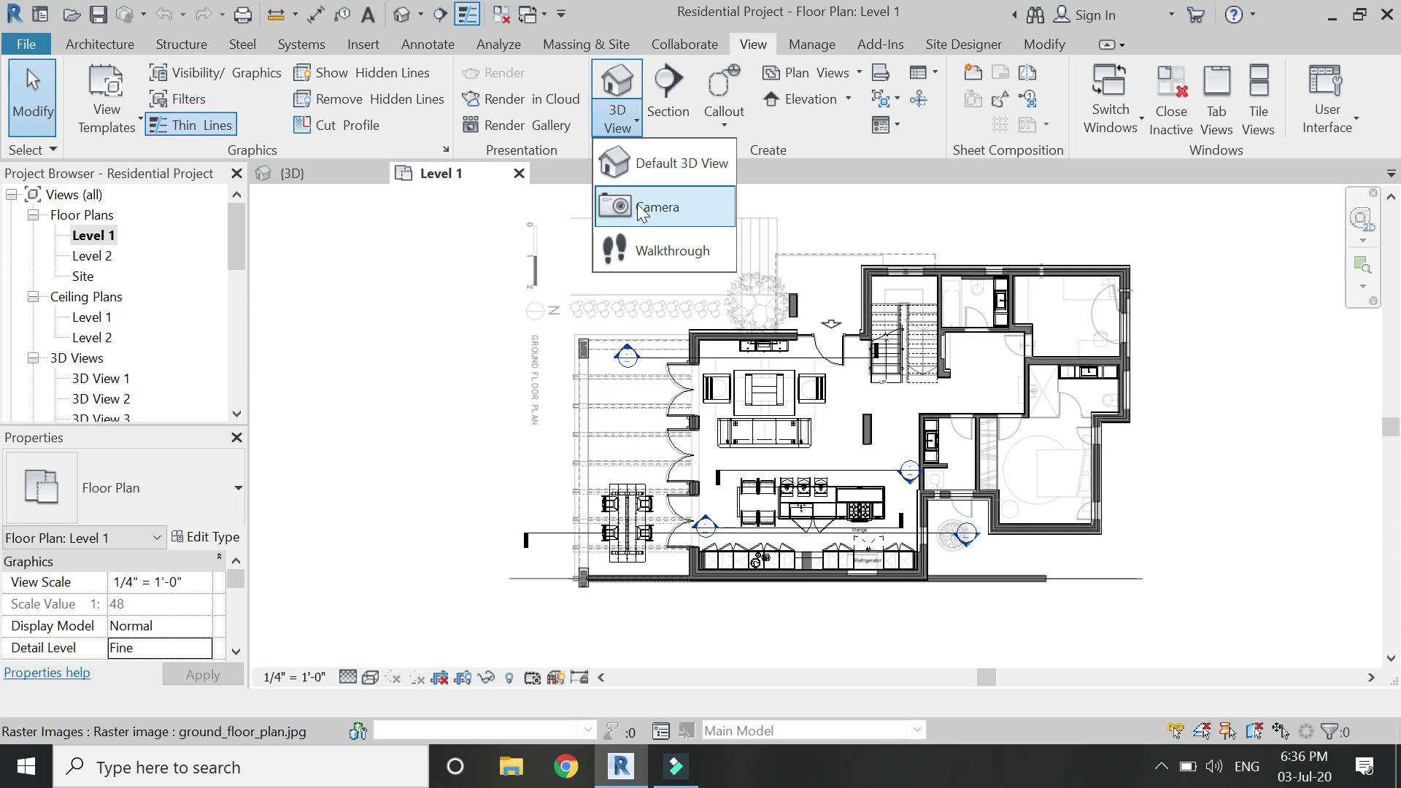
{"action": "left_click", "coordinate": [701, 206]}
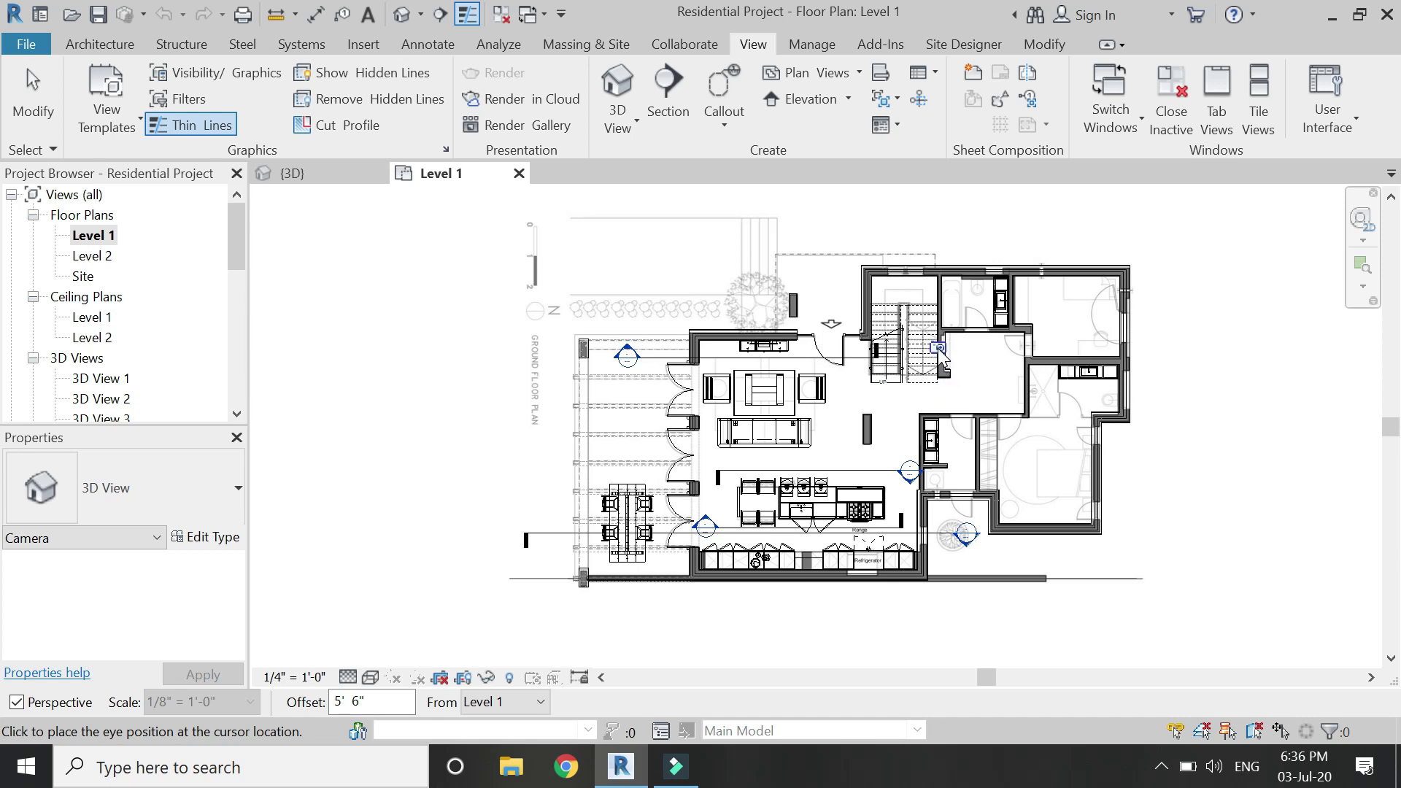
{"action": "key", "text": "Escape"}
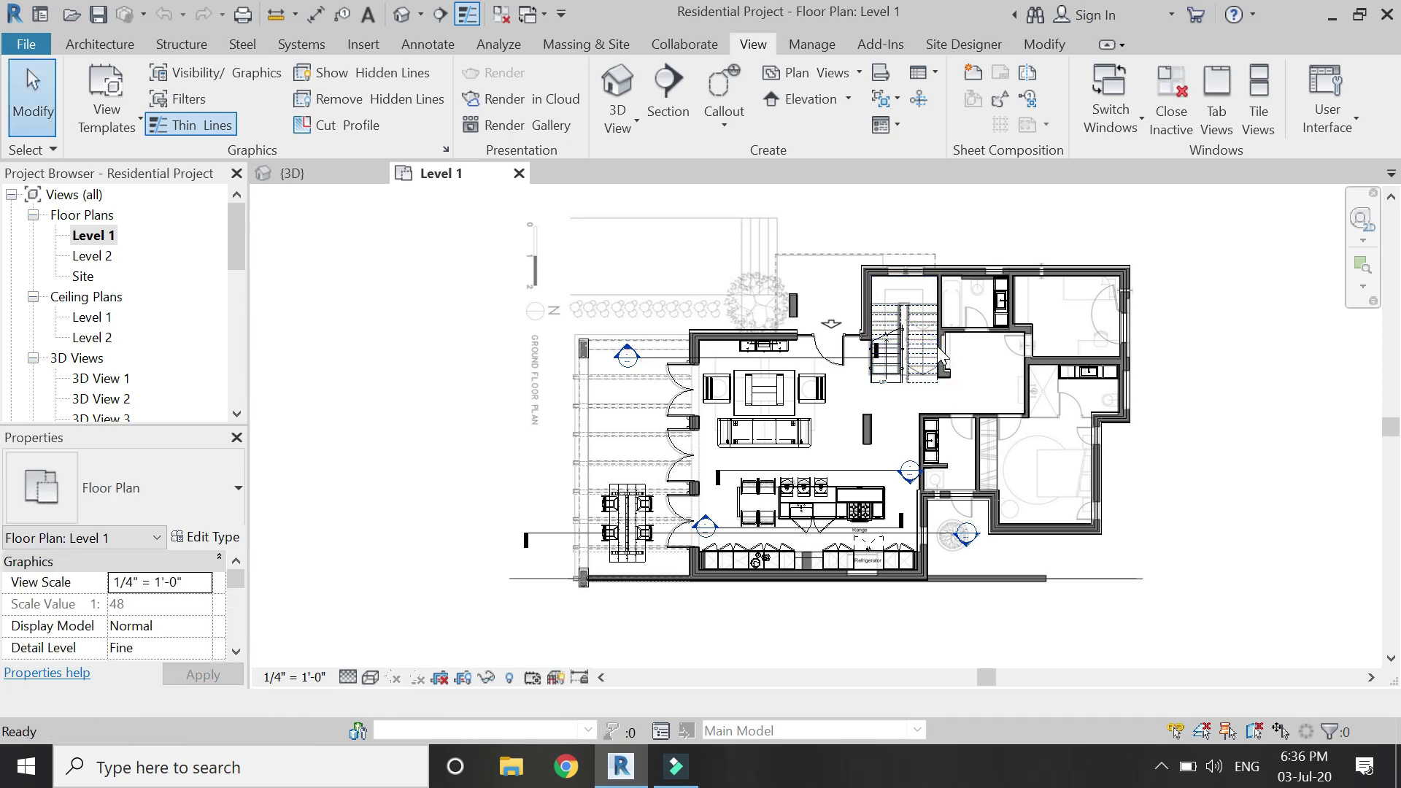